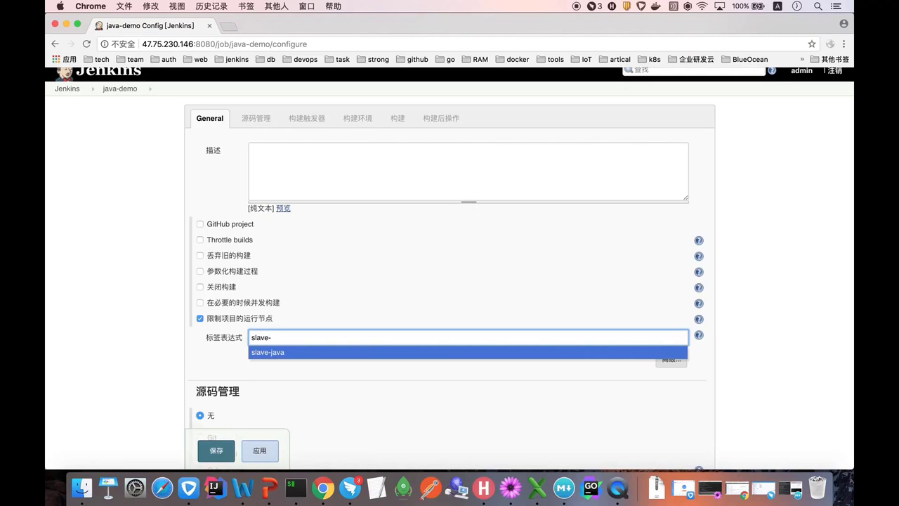
# - Restrict the java-demo job to the slave-java label and choose Git for source code management
pyautogui.press('BackSpace')
pyautogui.press('BackSpace')
pyautogui.write('java')
pyautogui.click(214, 357)
pyautogui.scroll(-5, 214, 356)
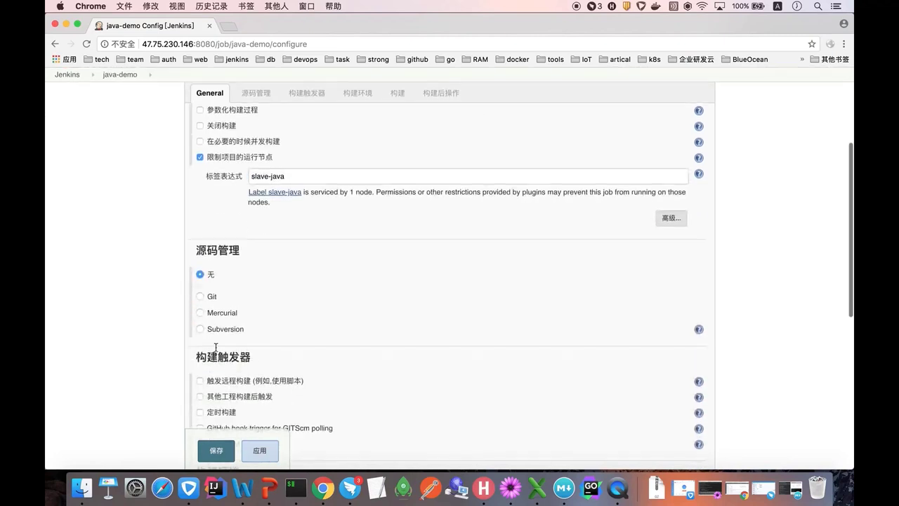
pyautogui.click(200, 296)
pyautogui.scroll(-1, 256, 319)
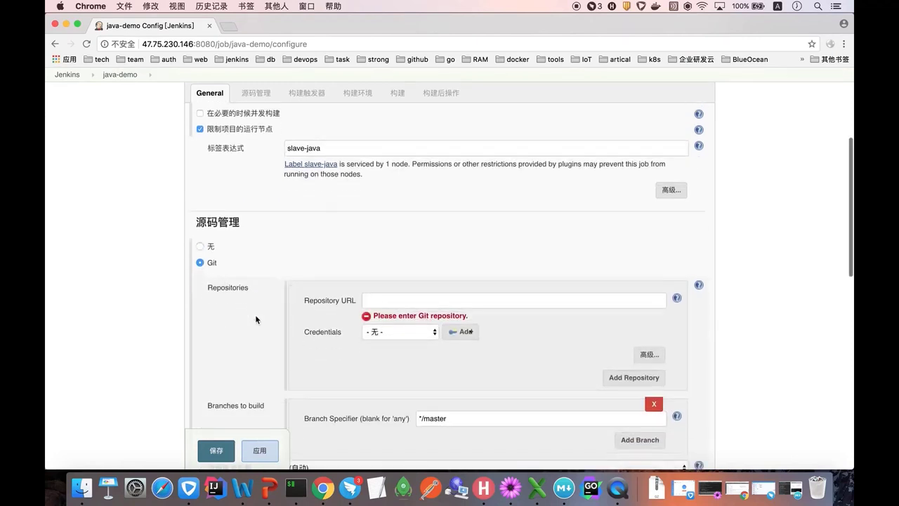
# - Copy the java_demo HTTPS clone address from code.aliyun.com and return to Jenkins' Repository URL field
pyautogui.click(229, 29)
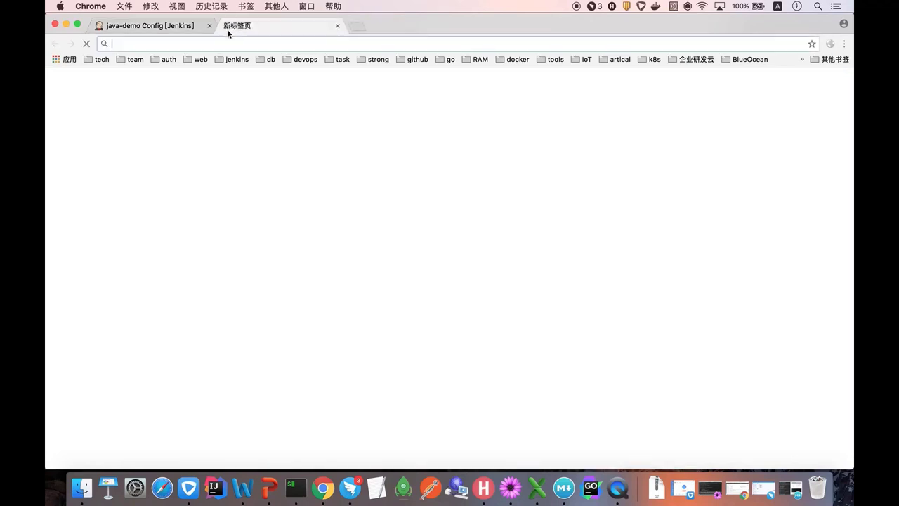
pyautogui.write('code')
pyautogui.press('Return')
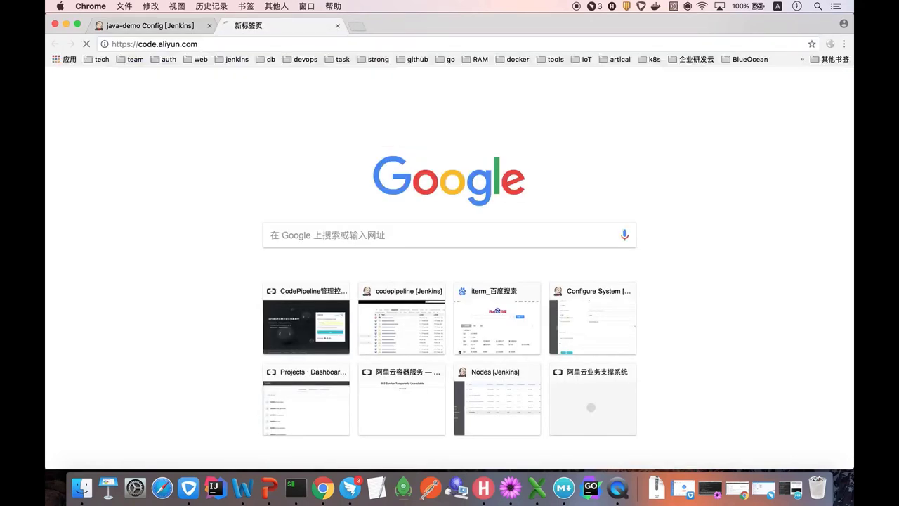
pyautogui.click(257, 212)
pyautogui.click(428, 234)
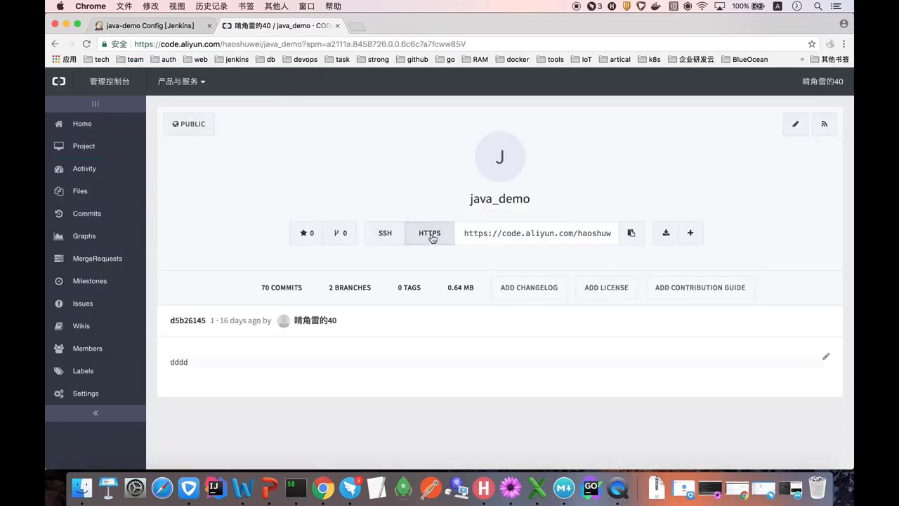
pyautogui.click(632, 242)
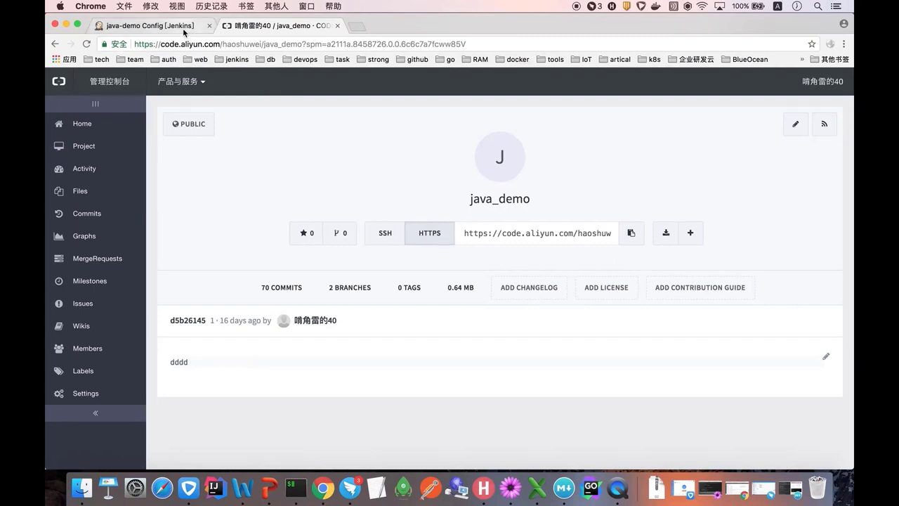
pyautogui.click(183, 28)
pyautogui.click(372, 300)
# - Paste the java_demo HTTPS clone address as the Git Repository URL
pyautogui.press('super+v')
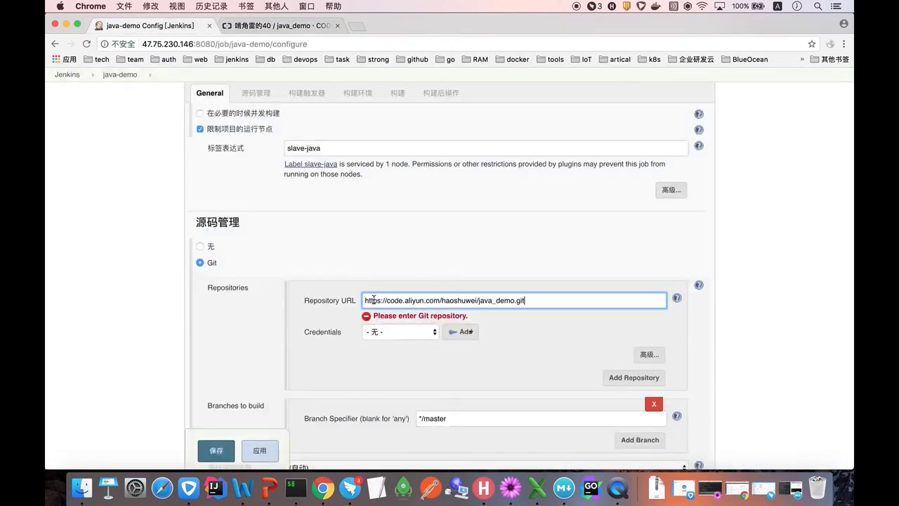
pyautogui.click(248, 315)
pyautogui.scroll(-1, 299, 354)
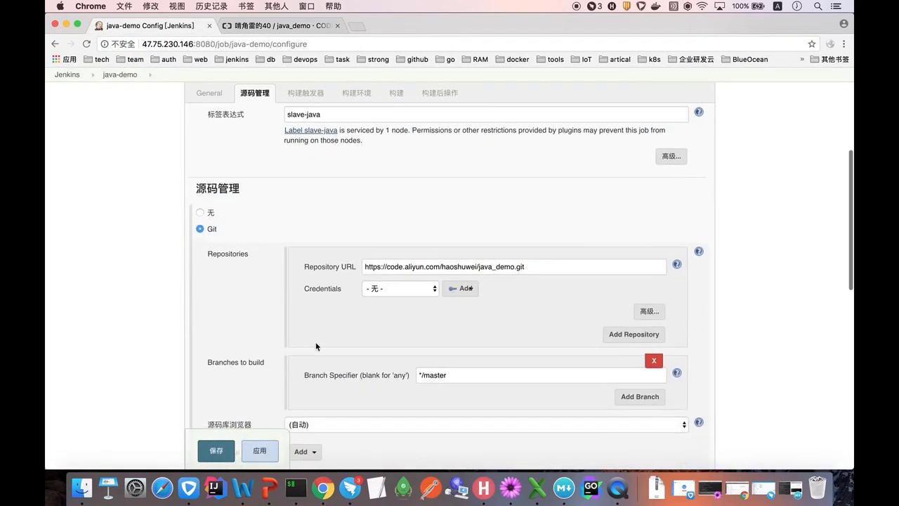
# - Look at the Jenkins credential types, then cancel, leaving the repository without credentials
pyautogui.click(464, 288)
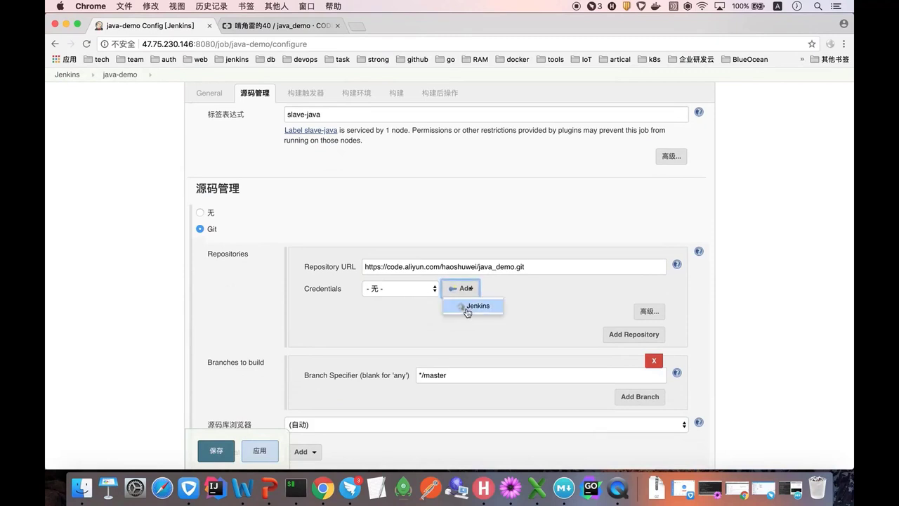
pyautogui.click(474, 307)
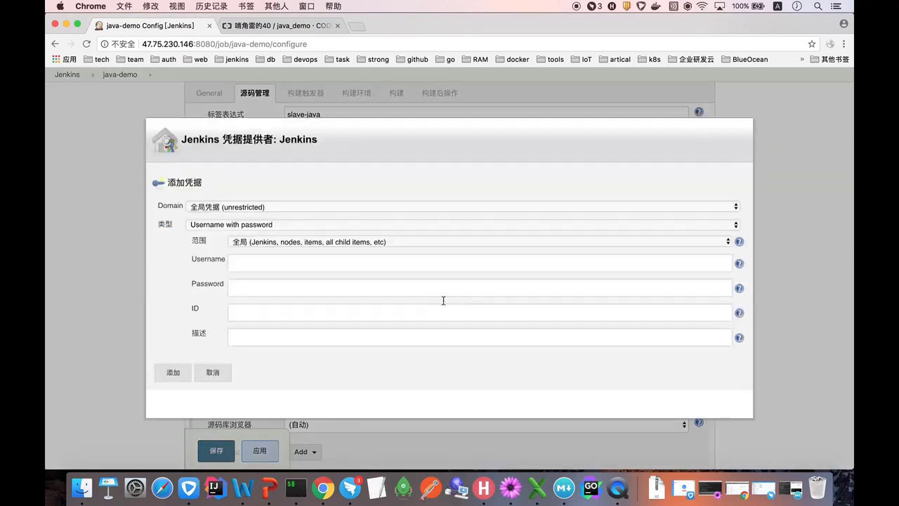
pyautogui.click(271, 225)
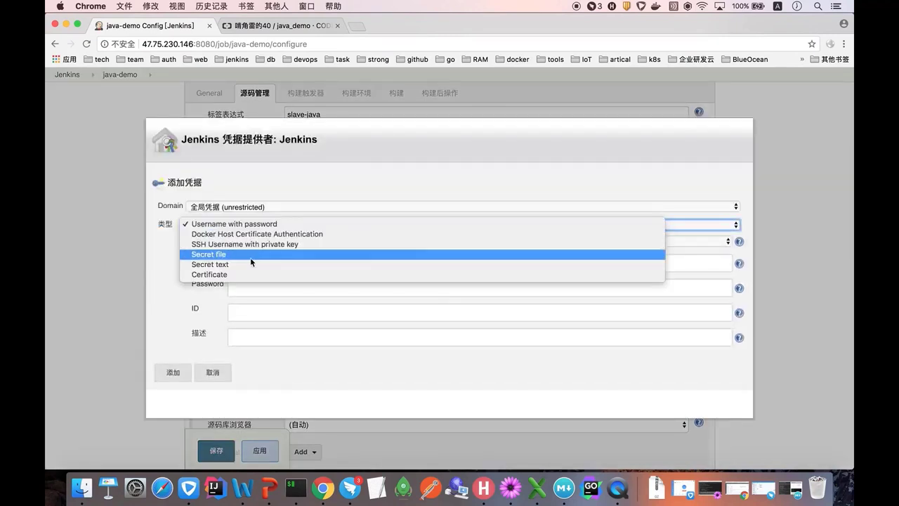
pyautogui.click(250, 243)
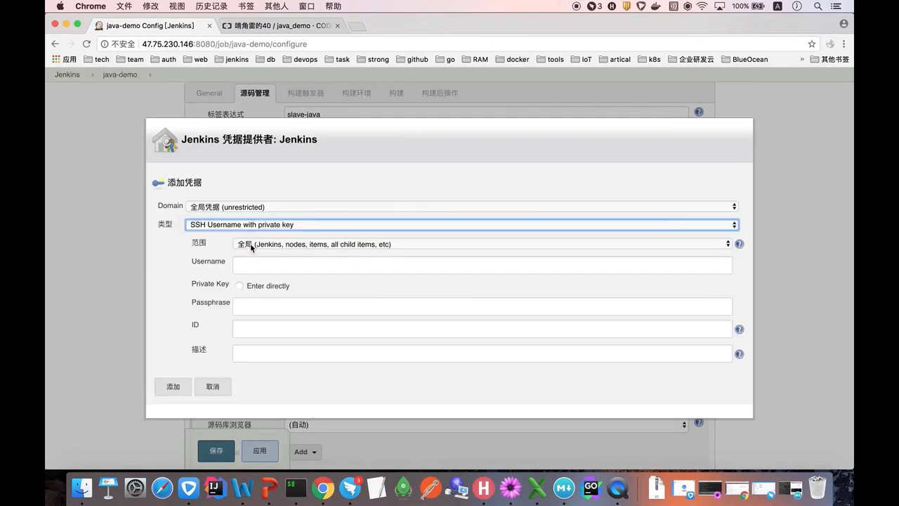
pyautogui.click(228, 388)
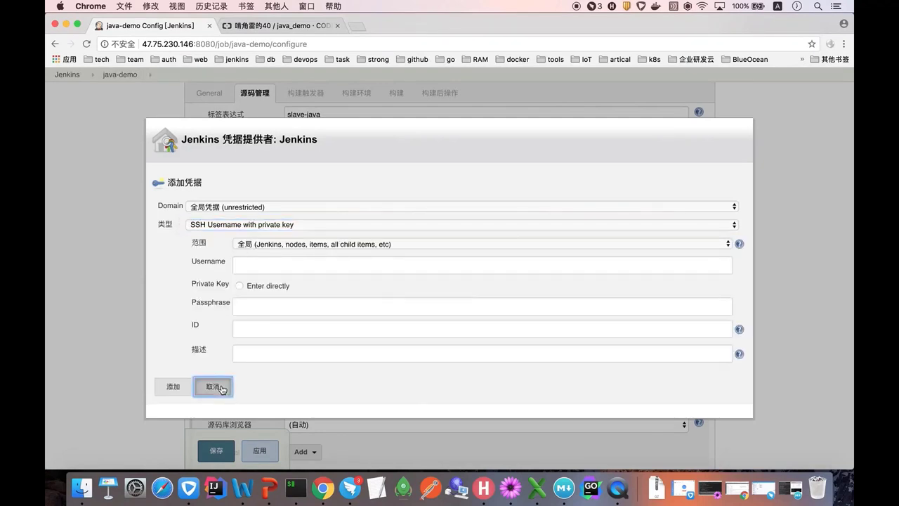
pyautogui.scroll(-1, 363, 355)
pyautogui.scroll(-1, 364, 357)
# - Confirm the Branch Specifier is */master
pyautogui.click(458, 333)
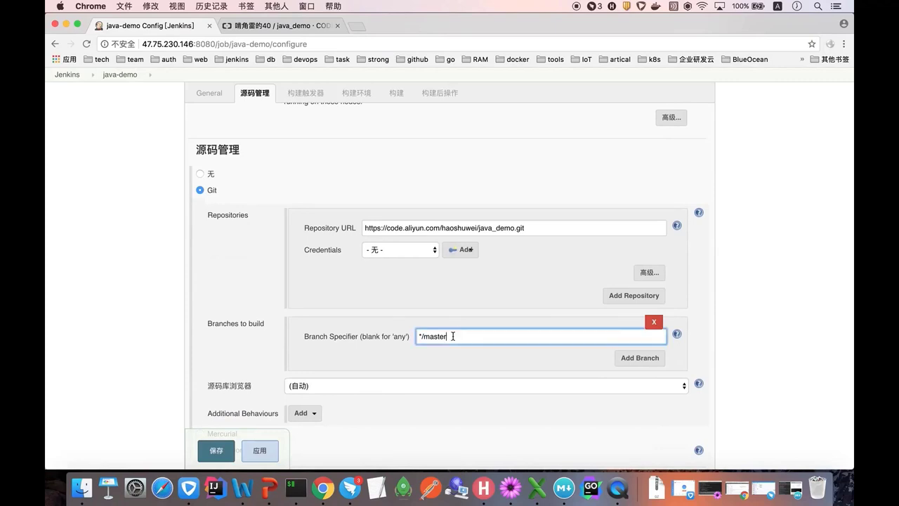
pyautogui.scroll(-1, 456, 333)
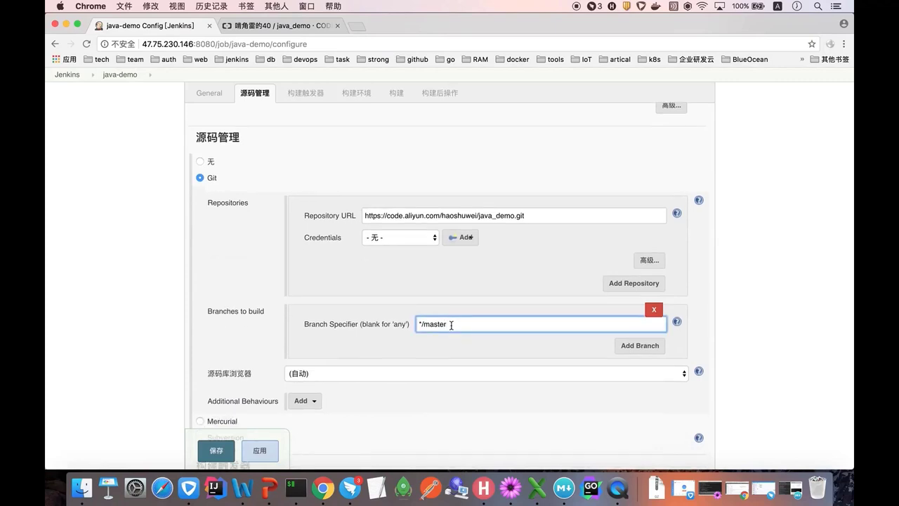
pyautogui.scroll(-8, 451, 325)
pyautogui.scroll(-4, 451, 329)
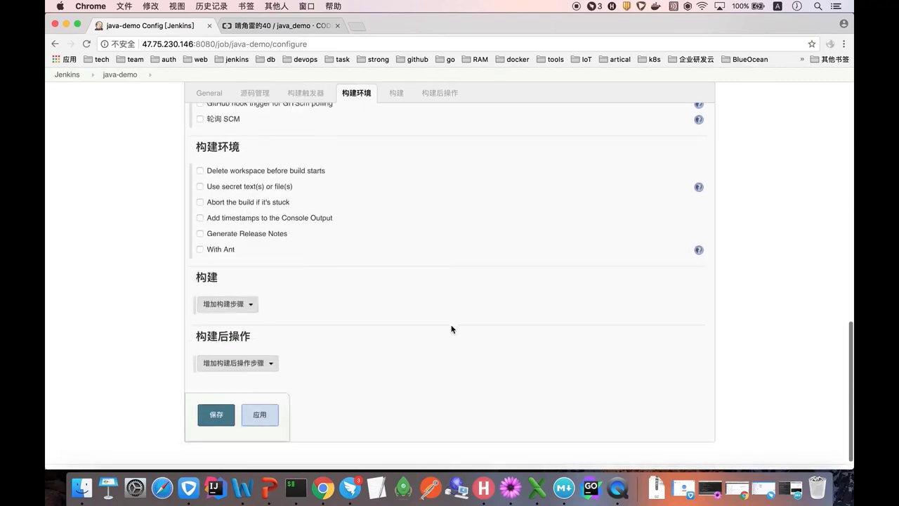
# - Add an Execute shell step running 'mvn package -B -DskipTests' and 'ls target/demo.war', then save
pyautogui.click(243, 292)
pyautogui.click(236, 438)
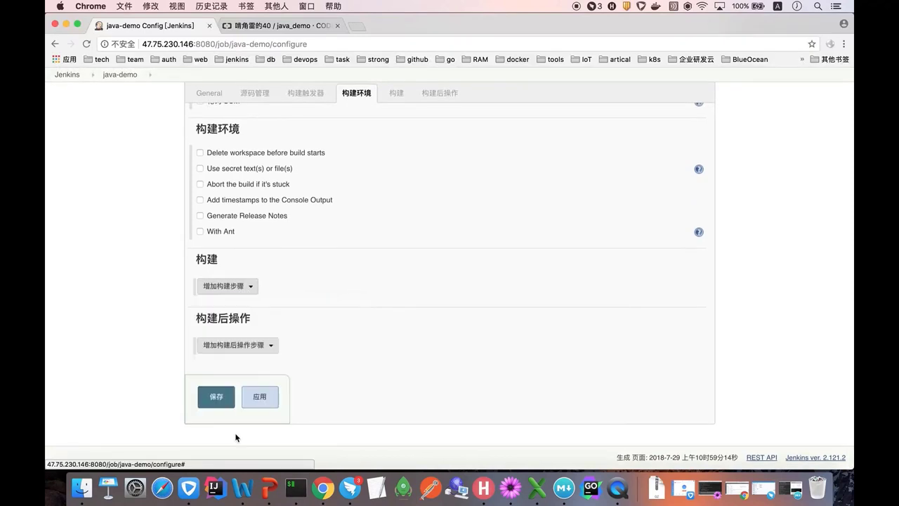
pyautogui.click(274, 323)
pyautogui.write('mvn package -')
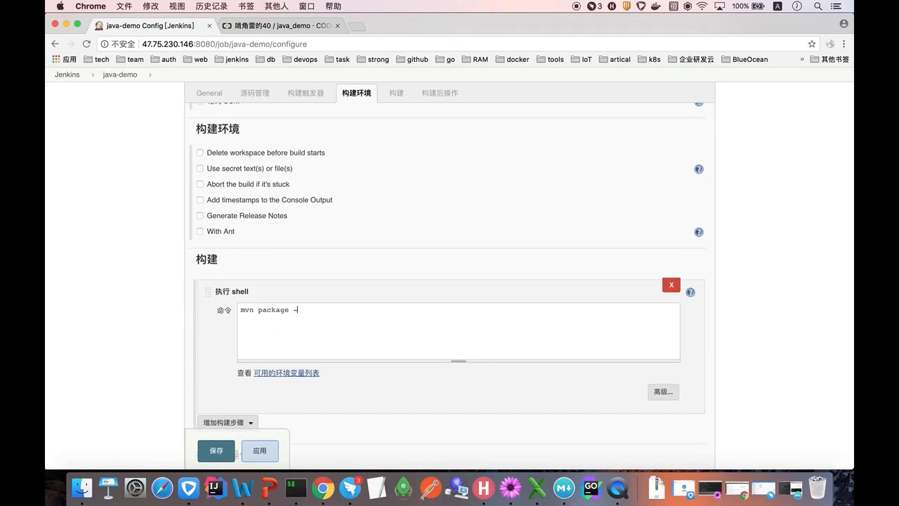
pyautogui.press('BackSpace')
pyautogui.press('BackSpace')
pyautogui.write('-B -DskipTests')
pyautogui.write('find ')
pyautogui.write('demo')
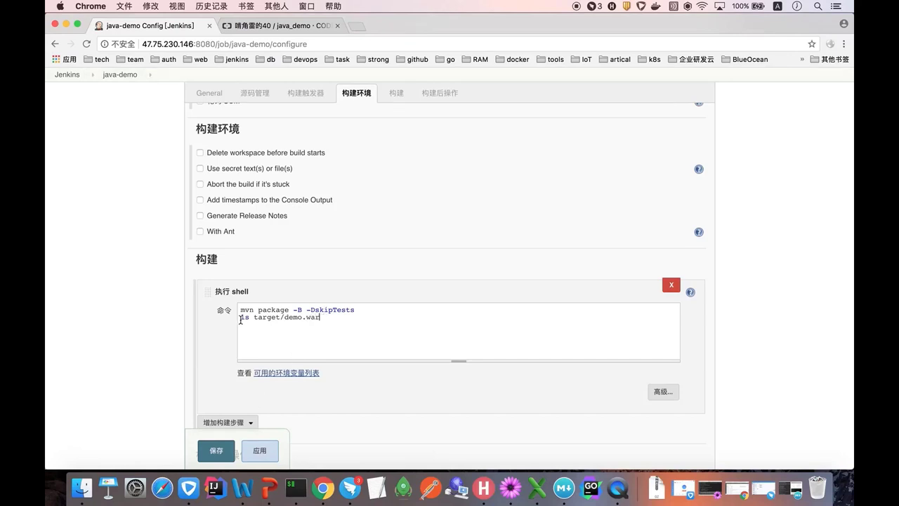
pyautogui.click(219, 456)
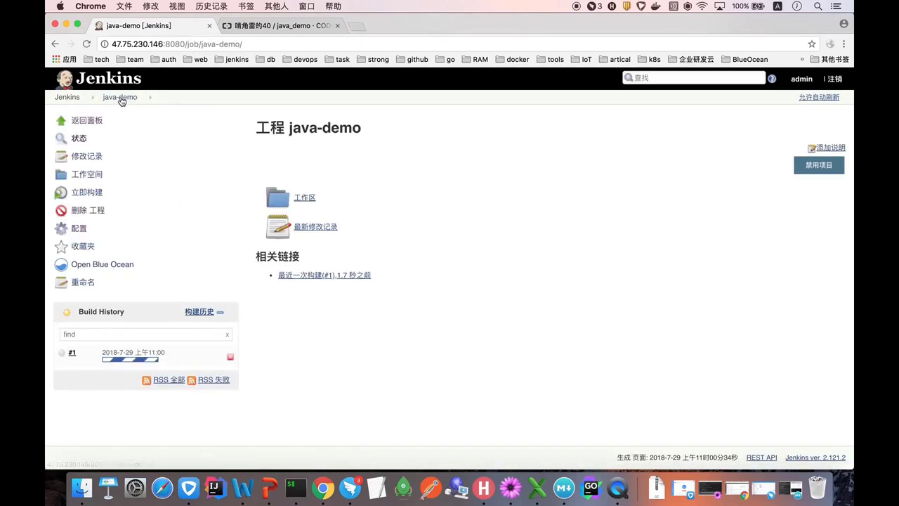
# - Follow build #1's console log of Maven downloads, then switch to the java_demo repository tab
pyautogui.click(140, 355)
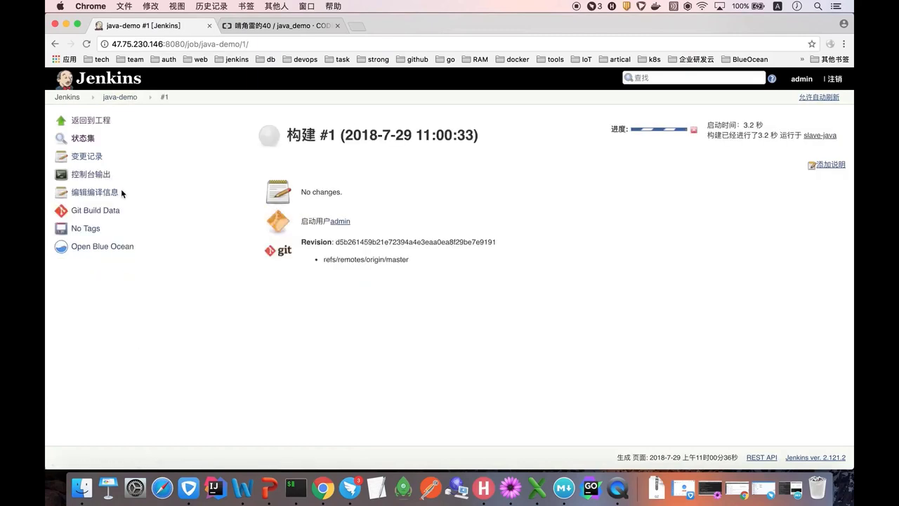
pyautogui.click(99, 175)
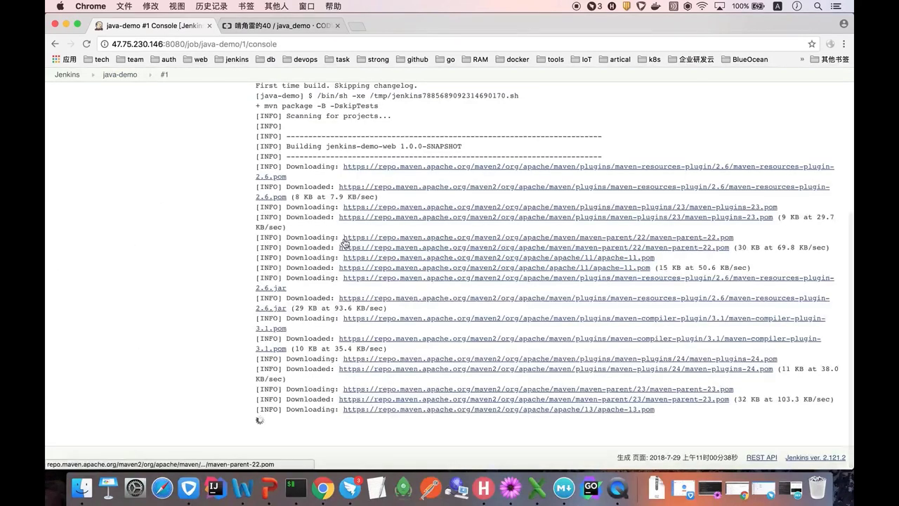
pyautogui.scroll(10, 345, 243)
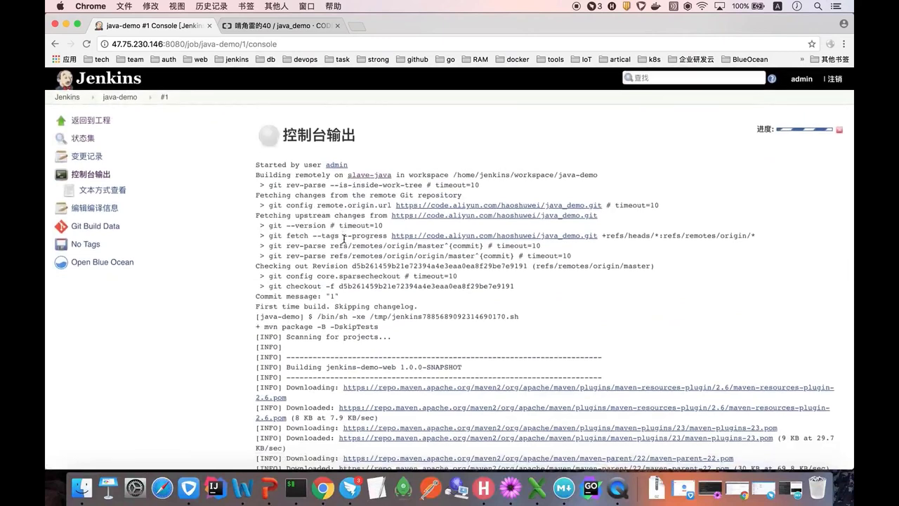
pyautogui.scroll(-5, 327, 225)
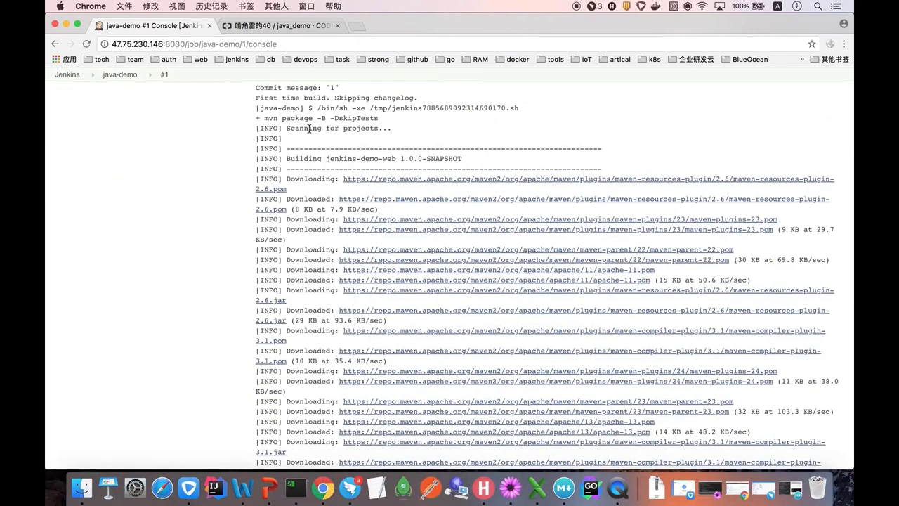
pyautogui.scroll(-2, 309, 128)
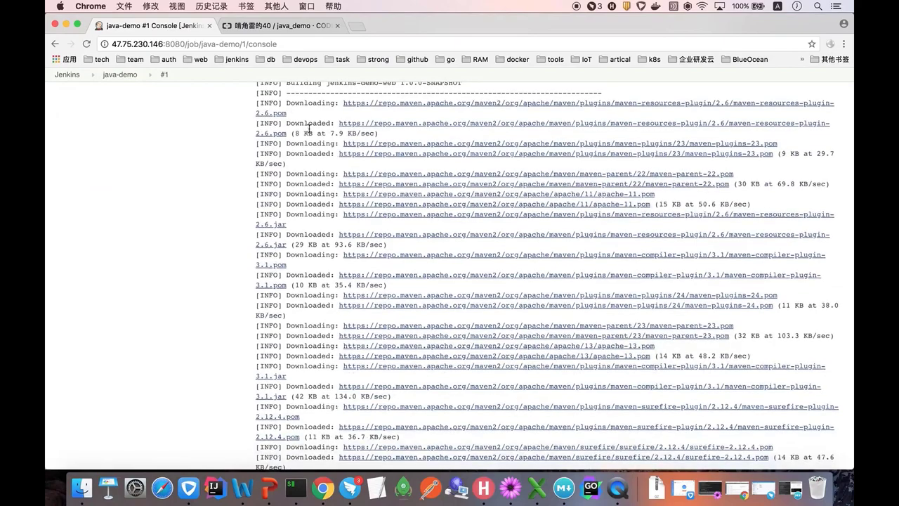
pyautogui.scroll(-10, 309, 129)
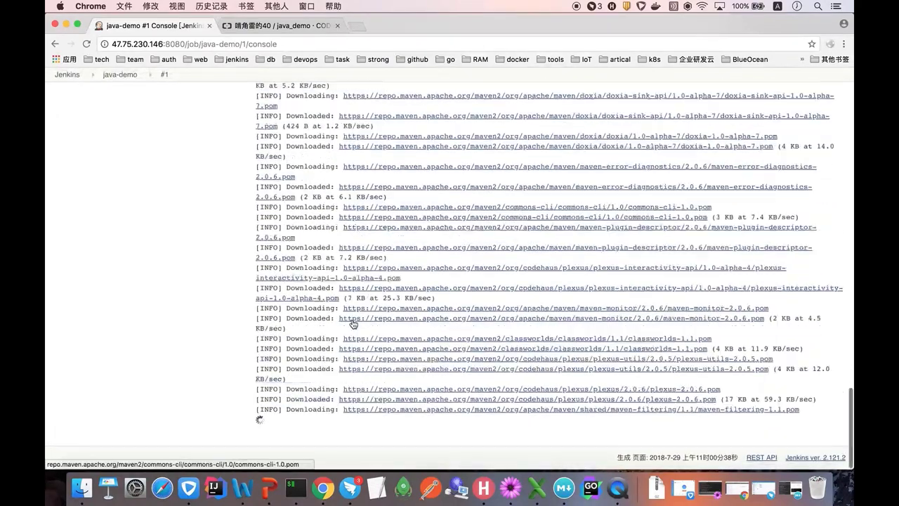
pyautogui.click(262, 26)
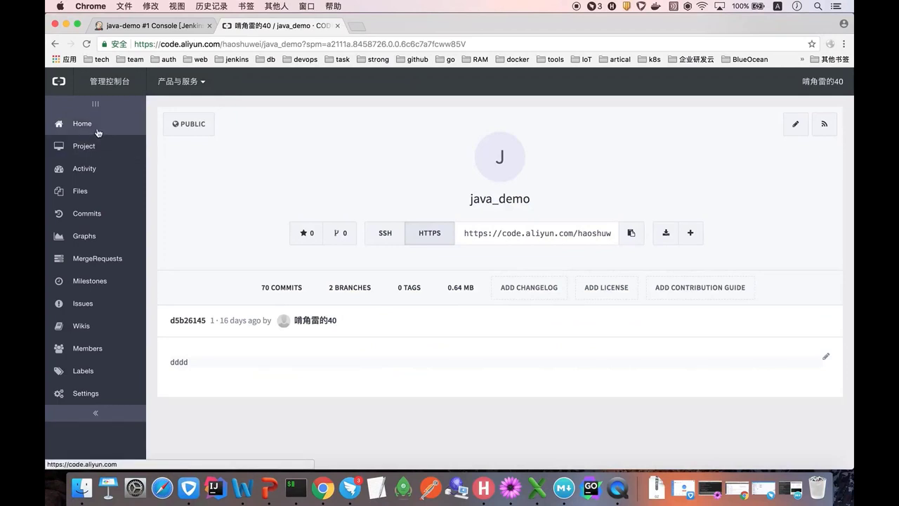
# - Reopen the java_demo project showing its HTTPS address, then return to the Jenkins build log
pyautogui.click(97, 132)
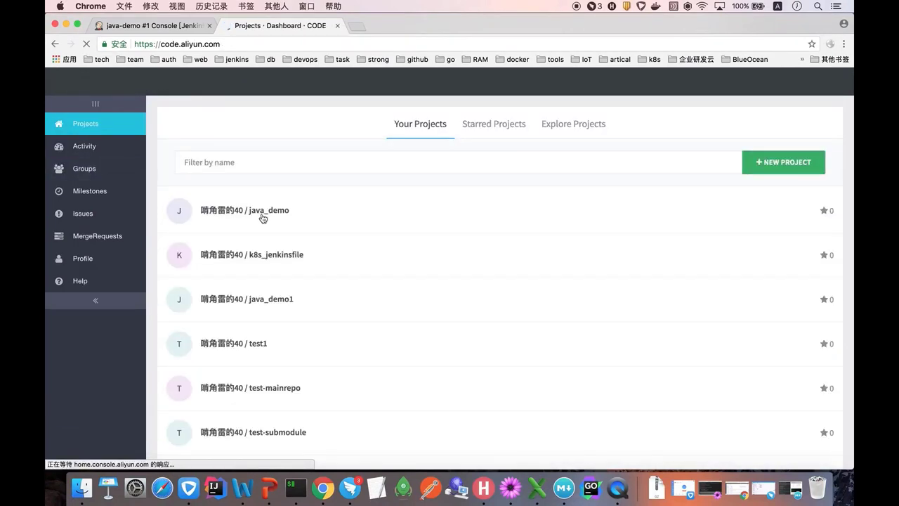
pyautogui.click(271, 221)
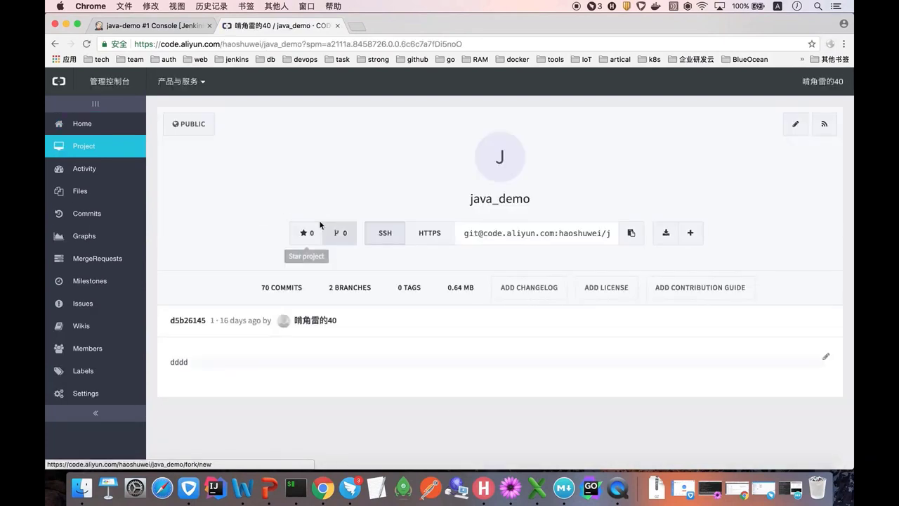
pyautogui.click(428, 236)
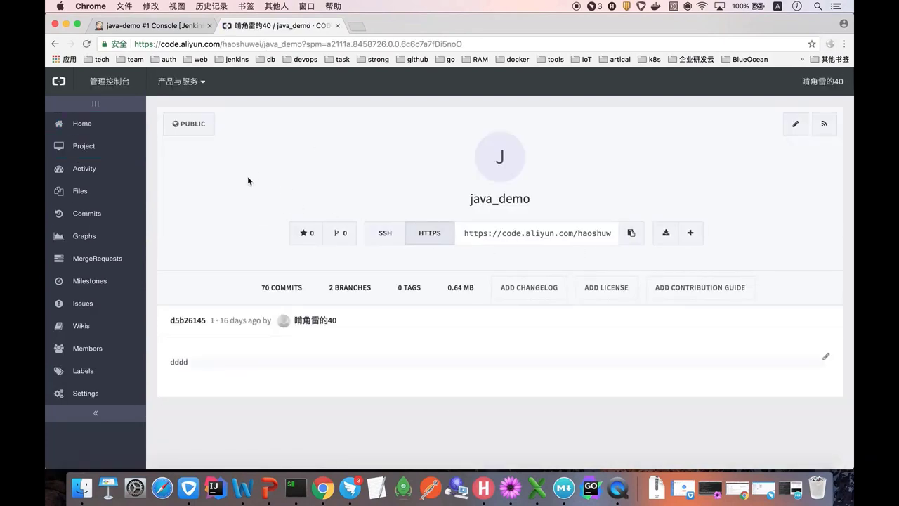
pyautogui.click(188, 28)
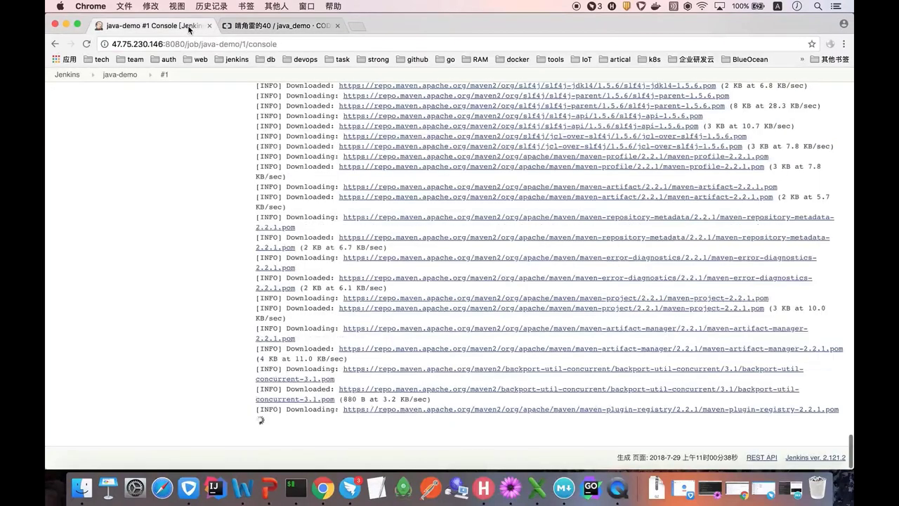
# - Check build #1's console output again, then open the java-demo job's configuration page
pyautogui.click(124, 77)
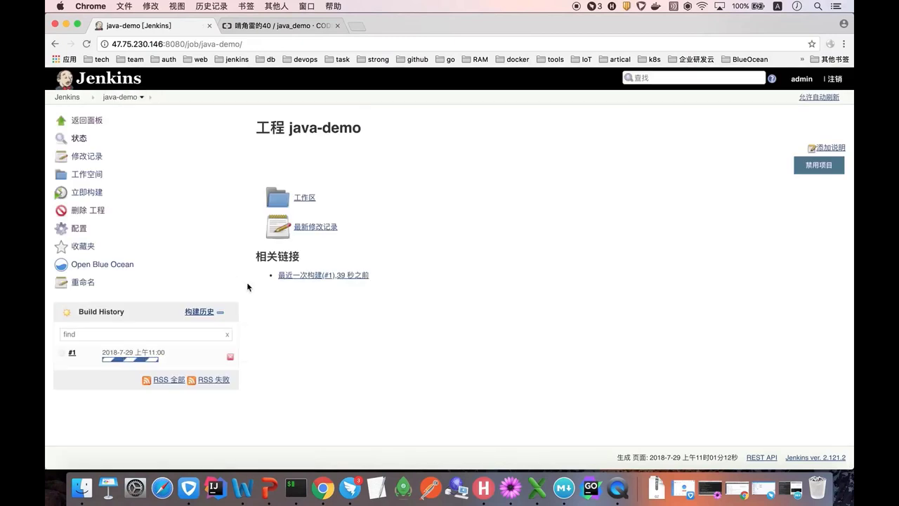
pyautogui.click(127, 356)
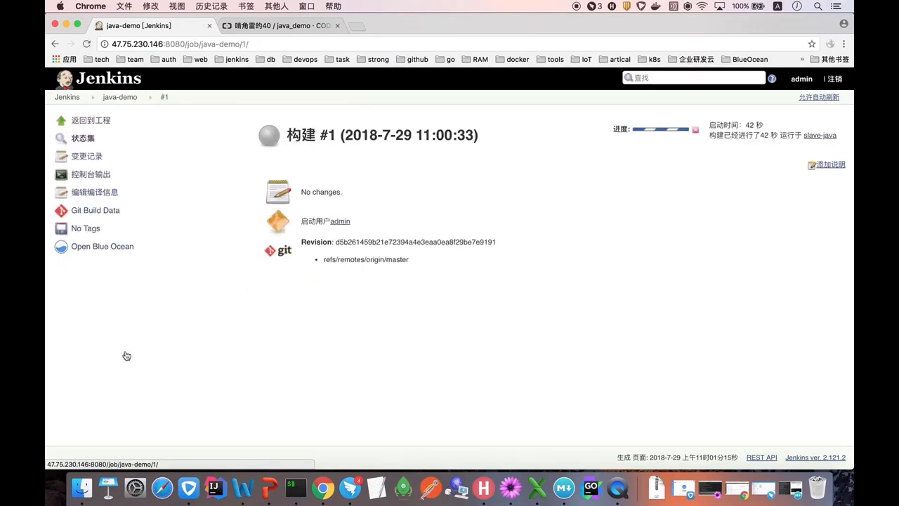
pyautogui.click(102, 176)
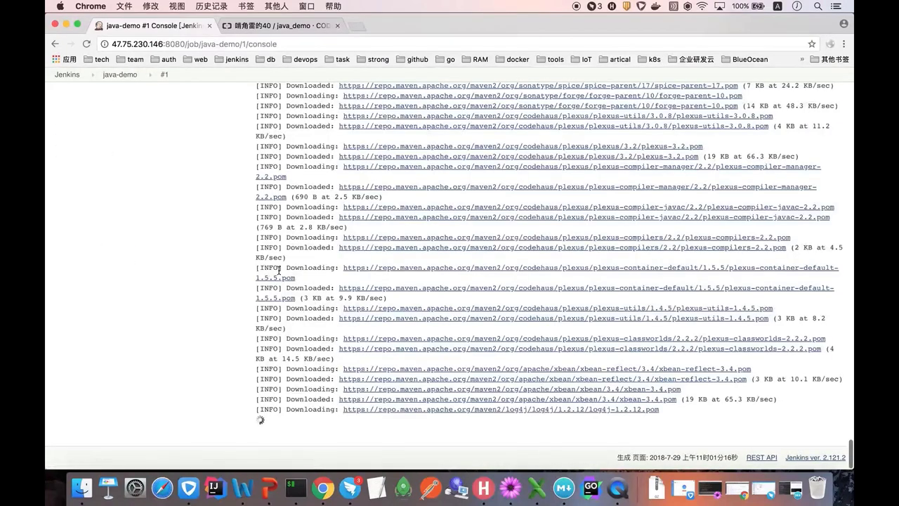
pyautogui.scroll(10, 279, 270)
pyautogui.click(120, 74)
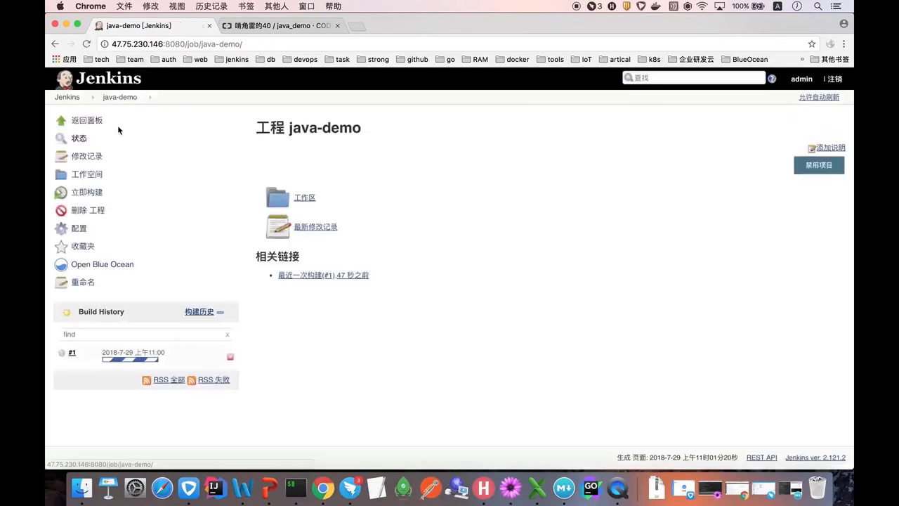
pyautogui.click(89, 230)
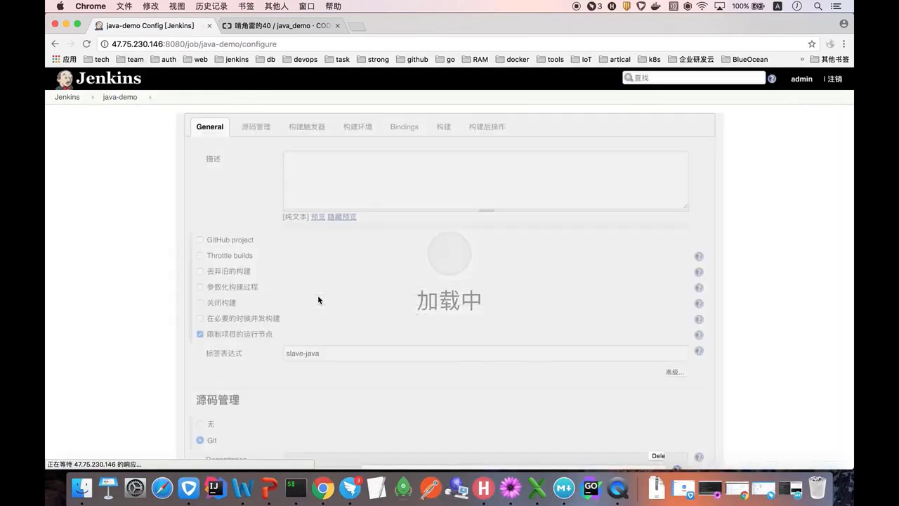
# - Scroll to the shell build step and highlight target/demo.war in its command
pyautogui.scroll(-5, 318, 299)
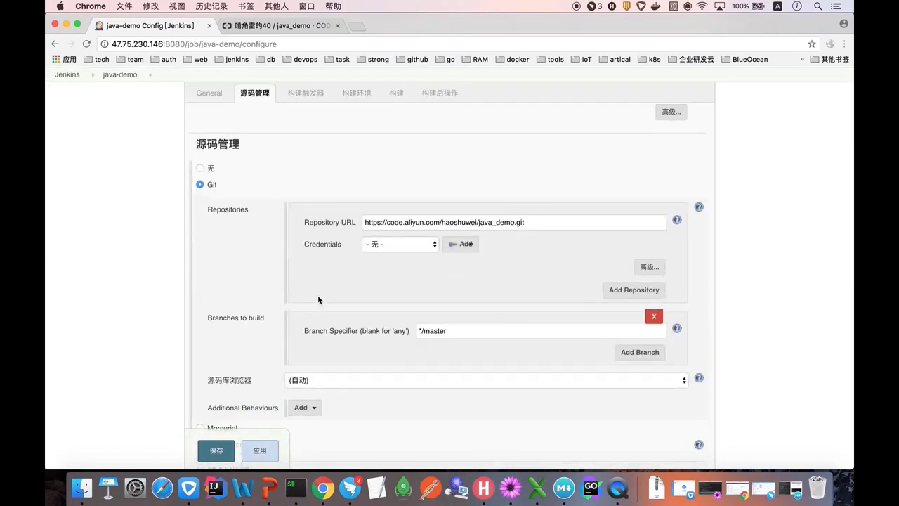
pyautogui.scroll(-8, 317, 300)
pyautogui.scroll(-7, 318, 295)
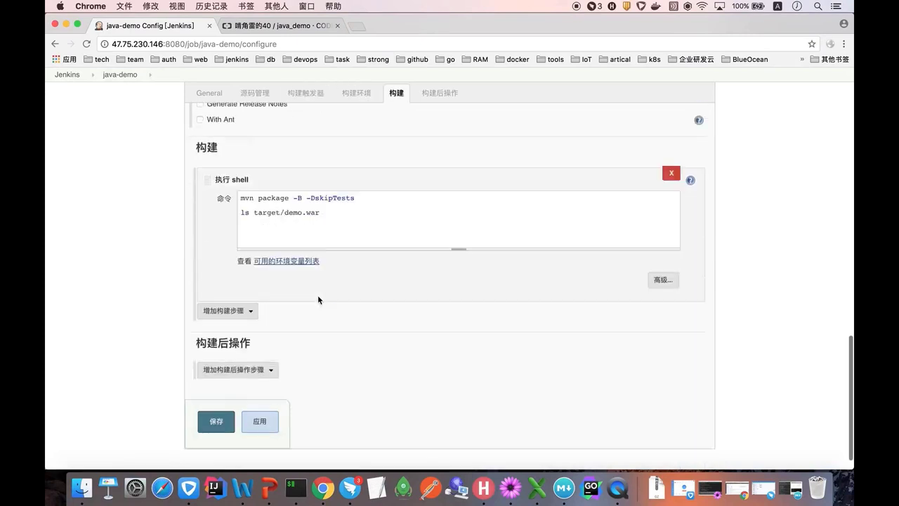
pyautogui.moveTo(324, 213); pyautogui.dragTo(256, 213)
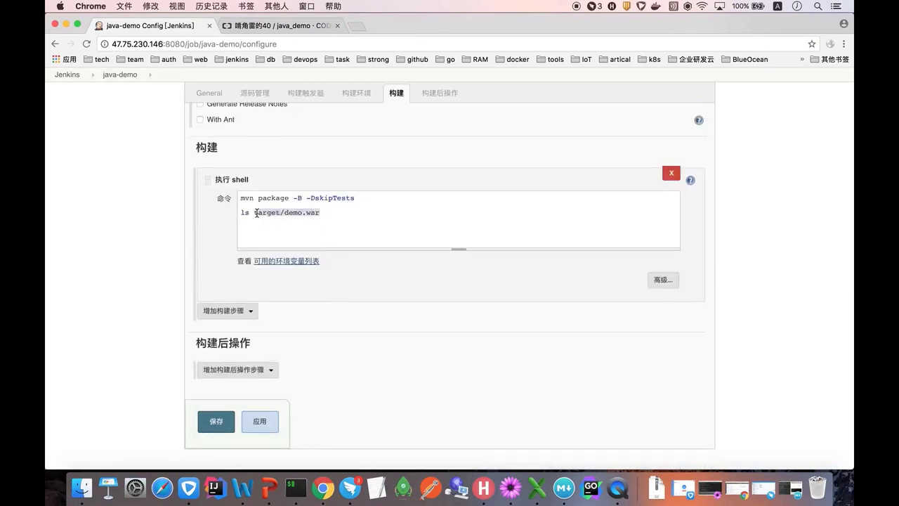
pyautogui.click(325, 217)
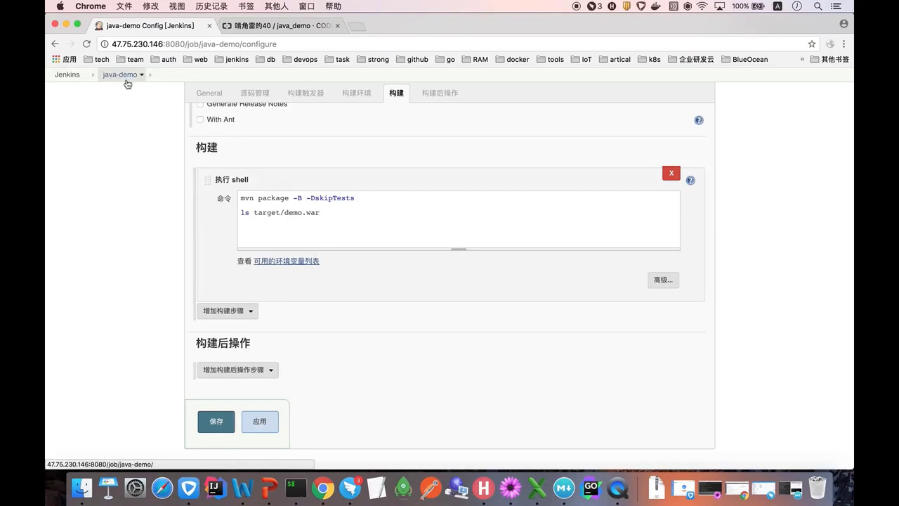
# - Go from the Jenkins dashboard to java-demo's finished build #1
pyautogui.click(68, 74)
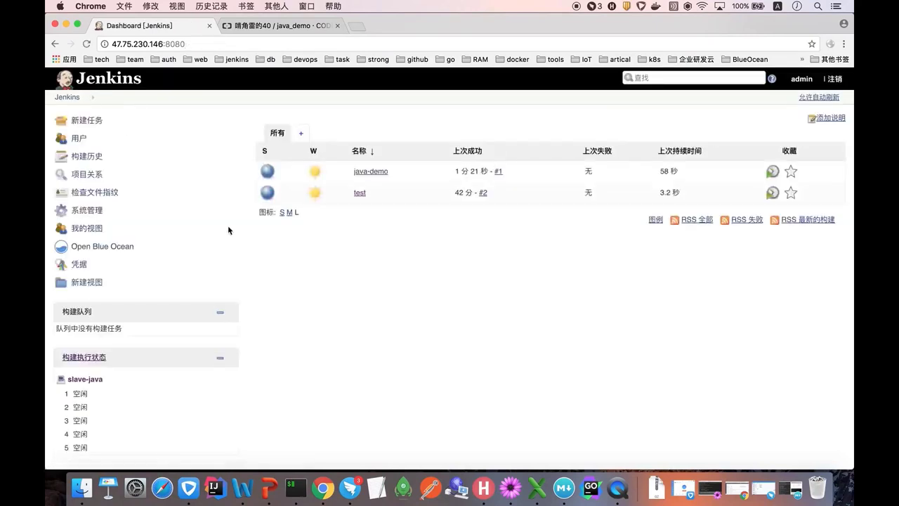
pyautogui.click(365, 176)
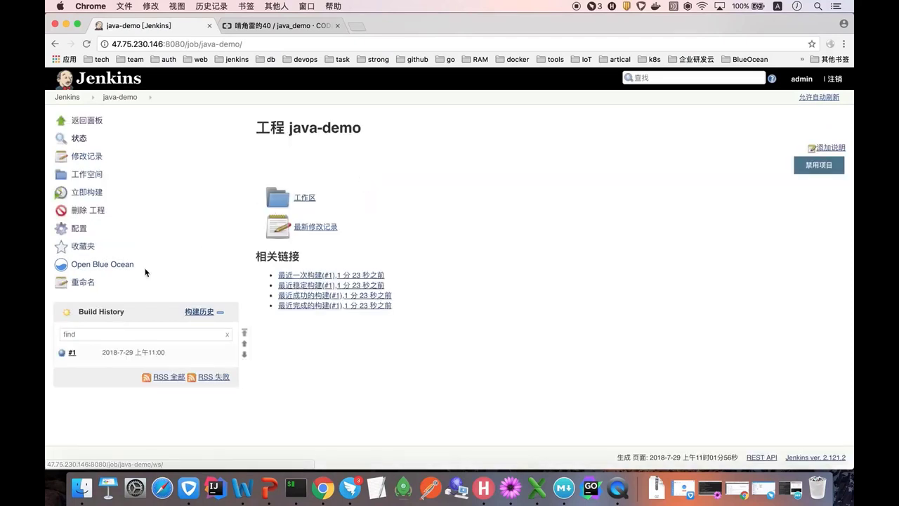
pyautogui.click(75, 355)
# - Scroll build #1's console to BUILD SUCCESS, highlight target/demo.war, then return to java-demo
pyautogui.click(92, 174)
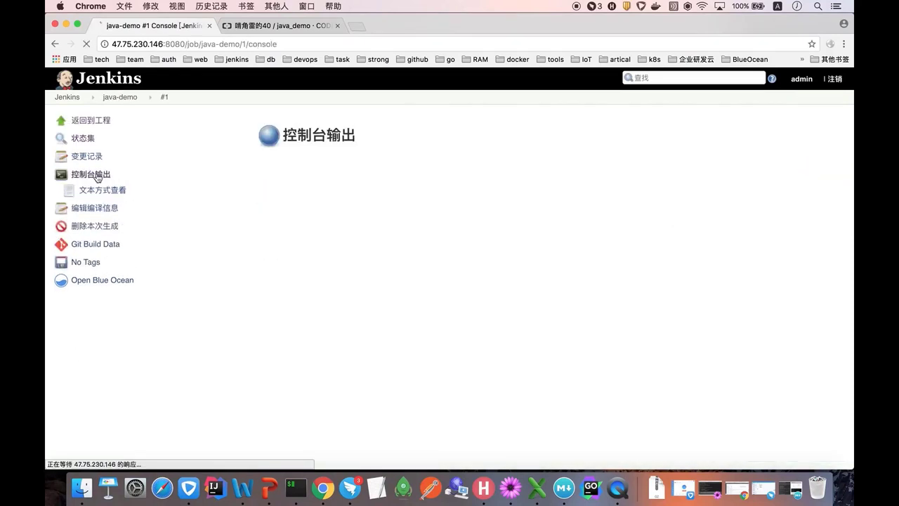
pyautogui.scroll(-1, 342, 264)
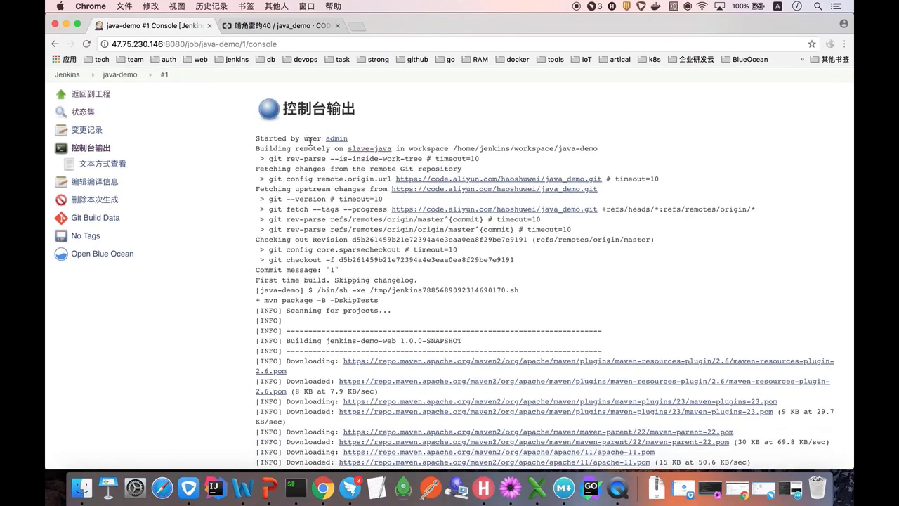
pyautogui.scroll(-1, 317, 151)
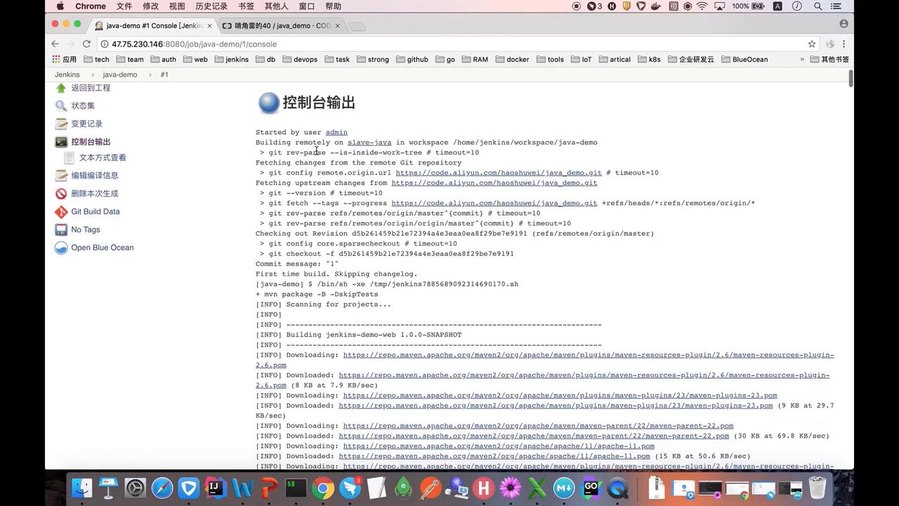
pyautogui.scroll(-3, 316, 150)
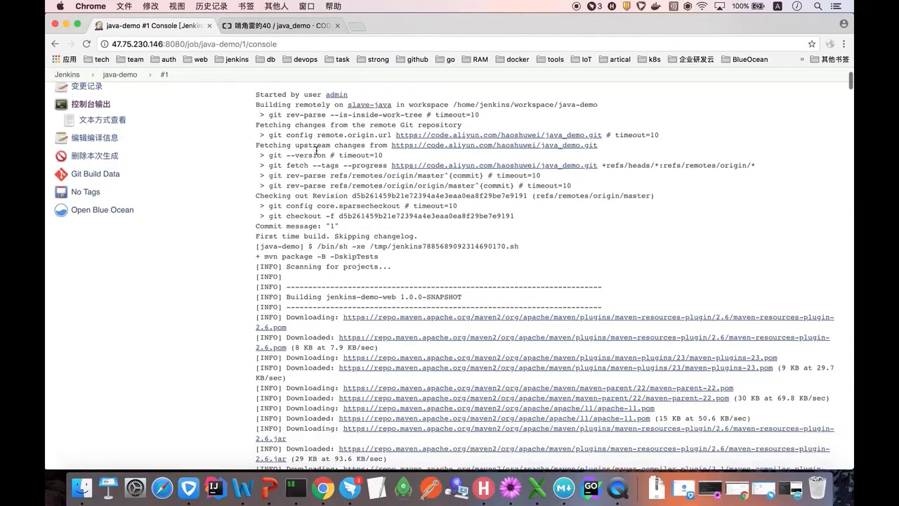
pyautogui.scroll(-20, 317, 151)
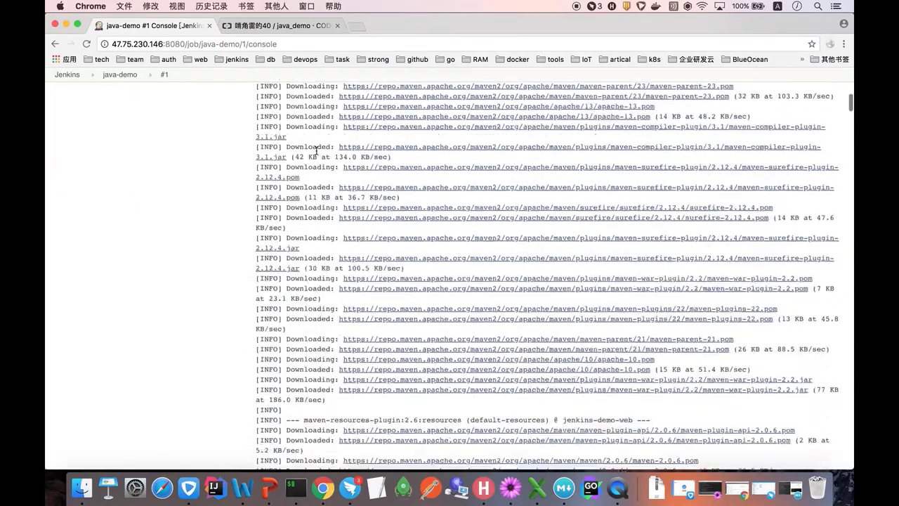
pyautogui.scroll(-20, 316, 150)
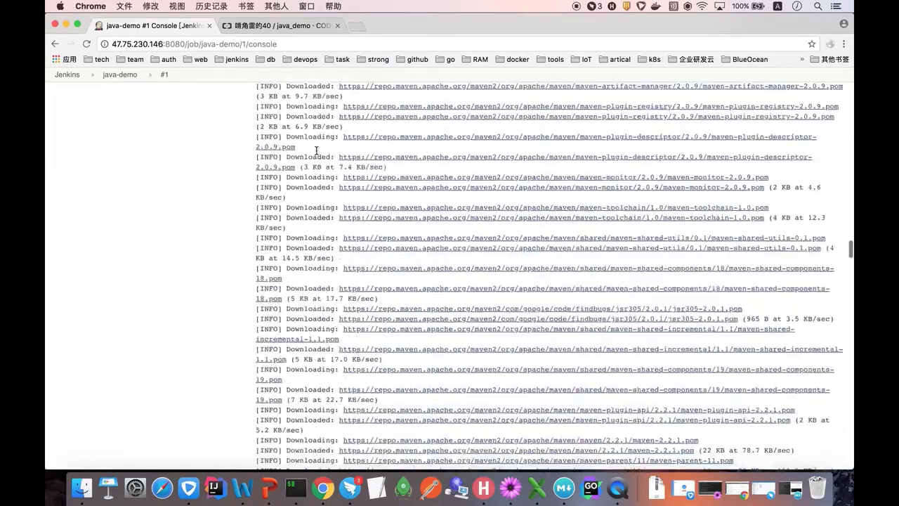
pyautogui.scroll(-20, 317, 152)
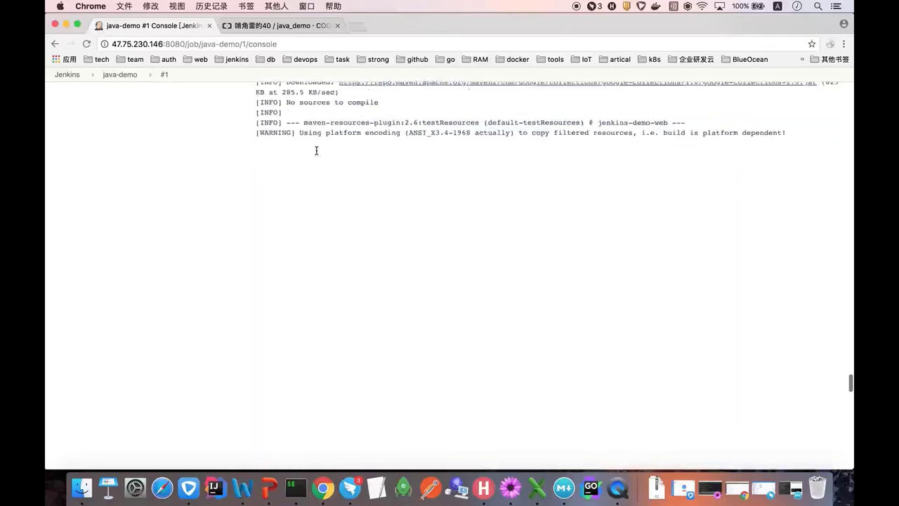
pyautogui.scroll(-10, 317, 150)
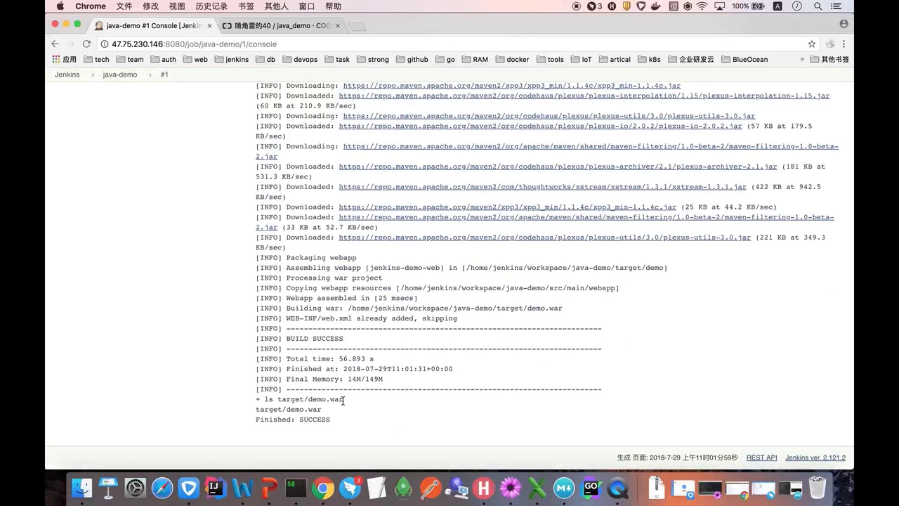
pyautogui.moveTo(343, 400); pyautogui.dragTo(277, 400)
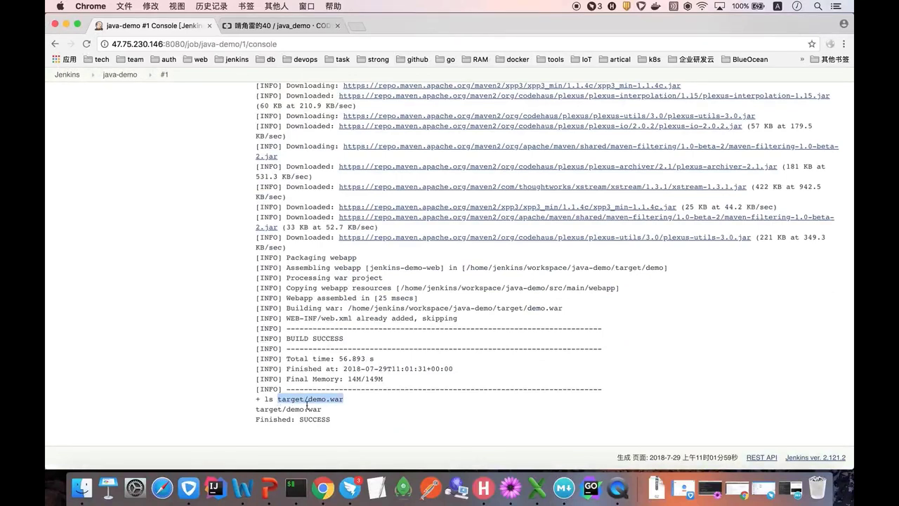
pyautogui.click(307, 406)
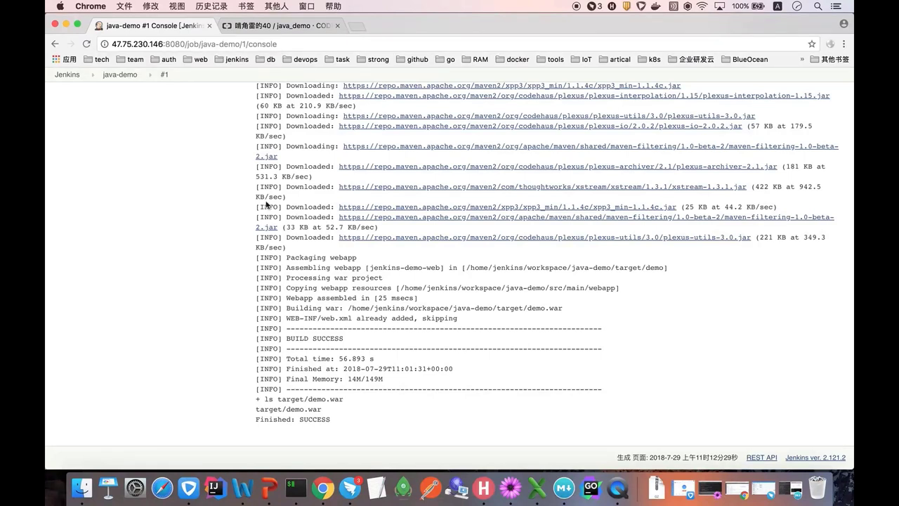
pyautogui.click(119, 74)
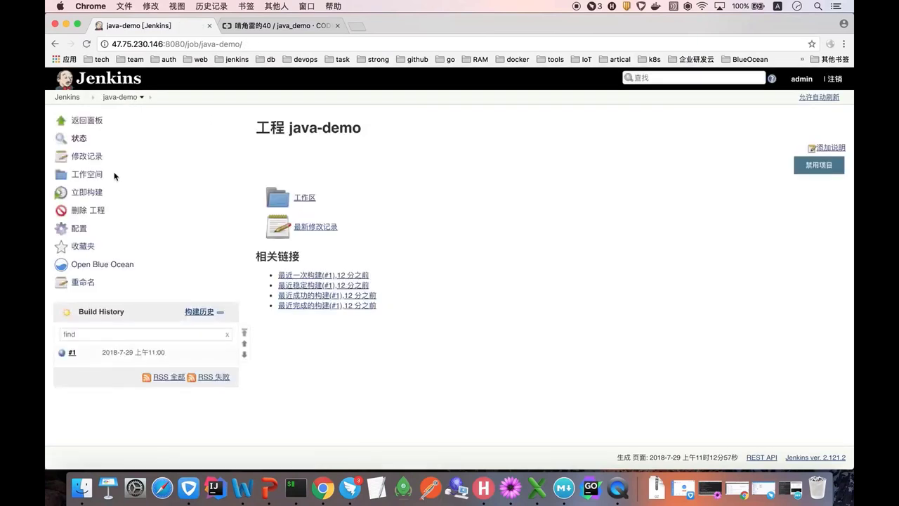
# - Open the available plugins list and search the page for 'docker build'
pyautogui.click(68, 98)
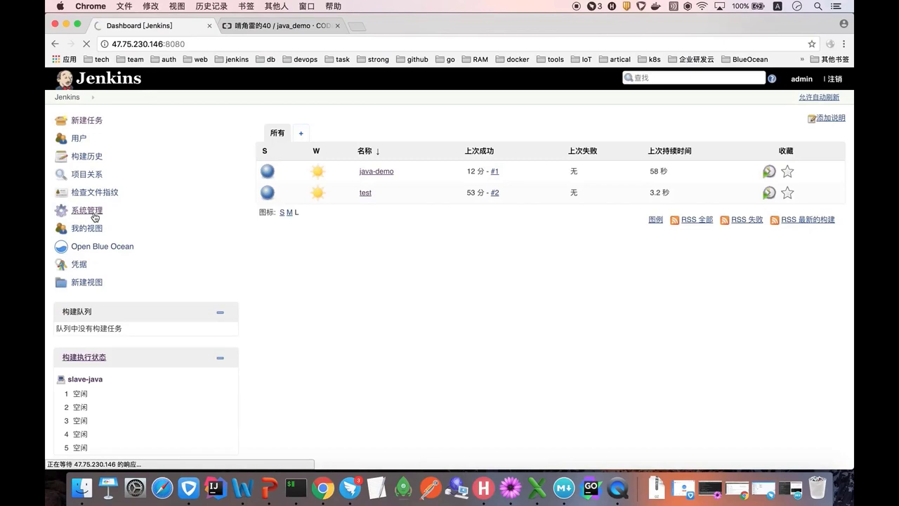
pyautogui.scroll(-2, 320, 288)
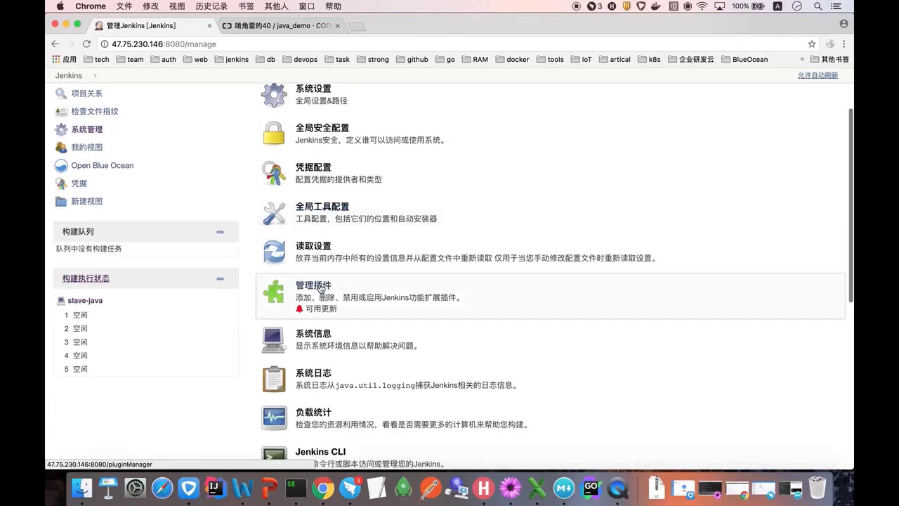
pyautogui.click(320, 287)
pyautogui.click(320, 150)
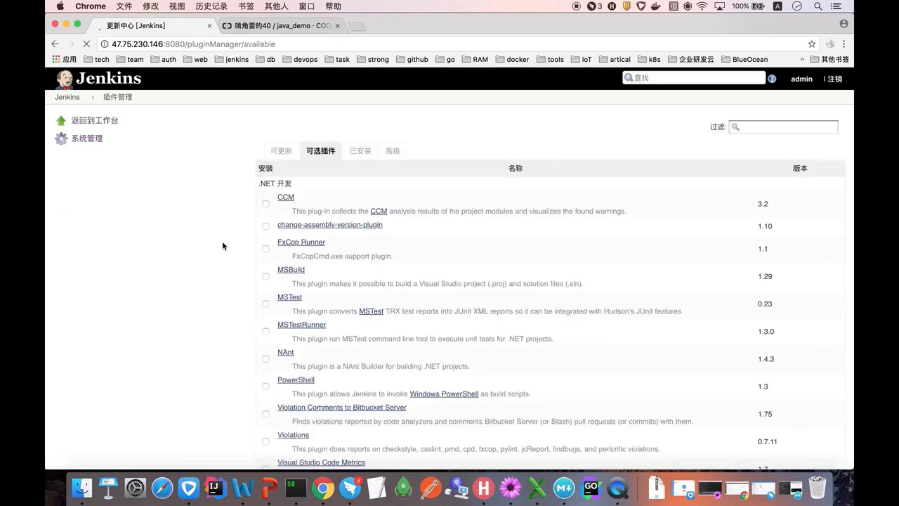
pyautogui.press('super+f')
pyautogui.write('docker bu')
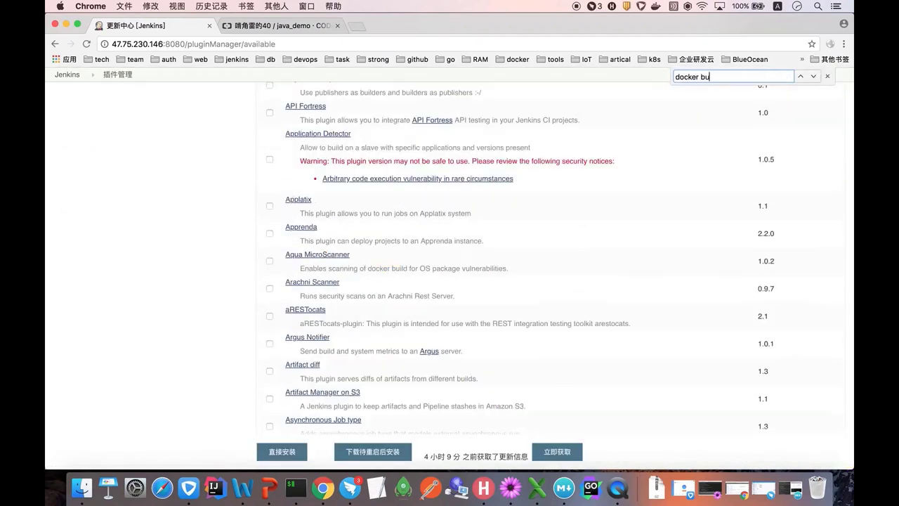
pyautogui.write('ild adn')
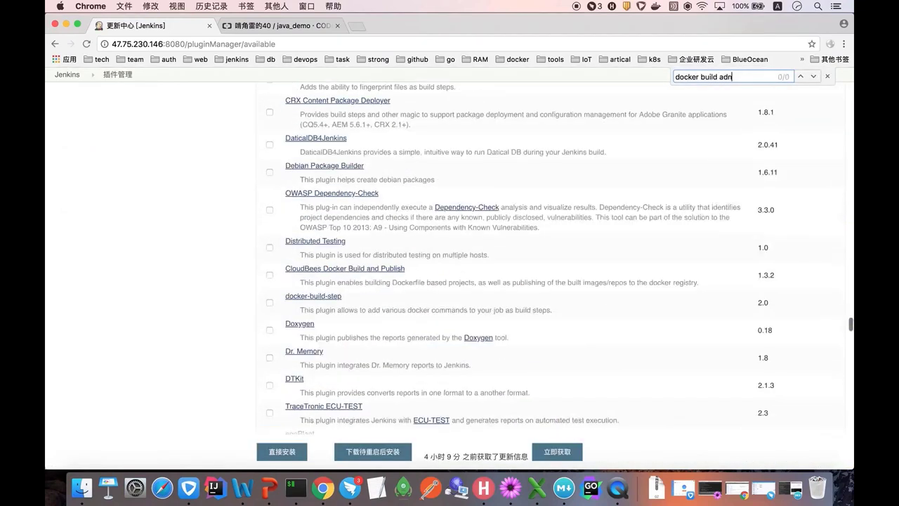
# - Install CloudBees Docker Build and Publish with restart when done, then view the java_demo repository
pyautogui.click(269, 275)
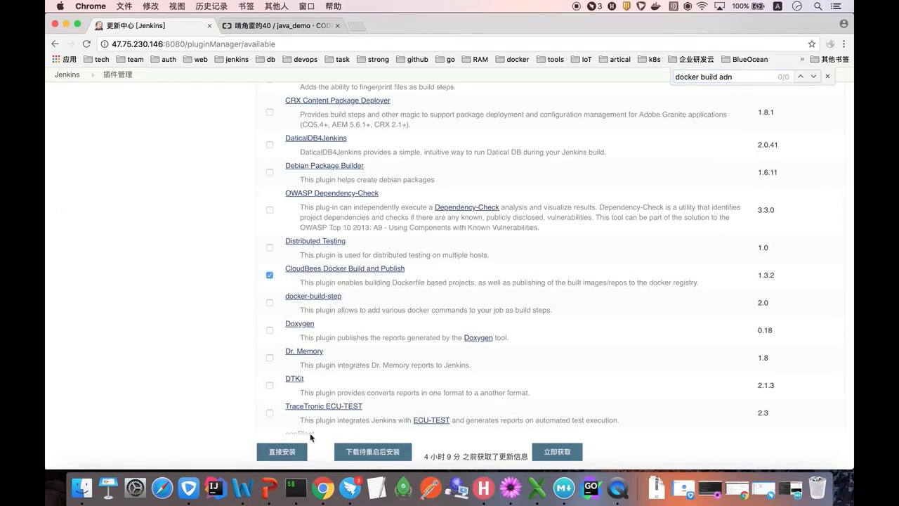
pyautogui.click(290, 454)
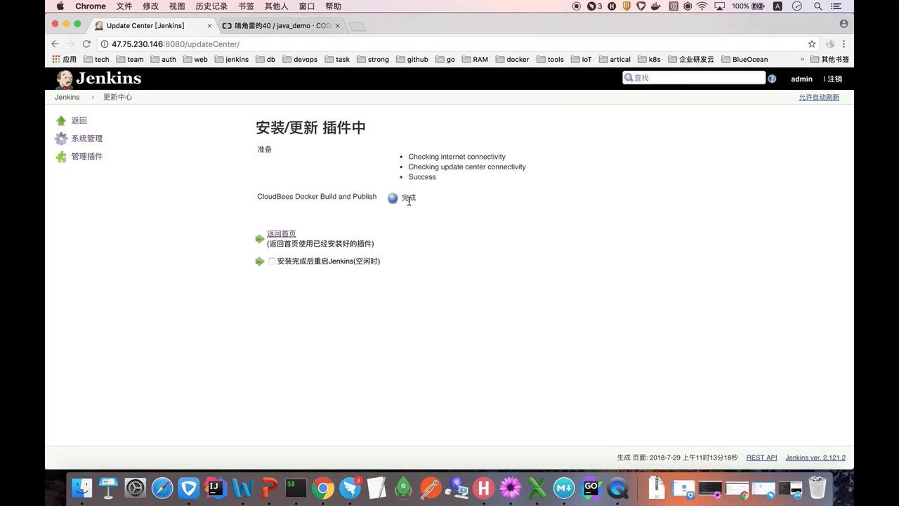
pyautogui.click(272, 261)
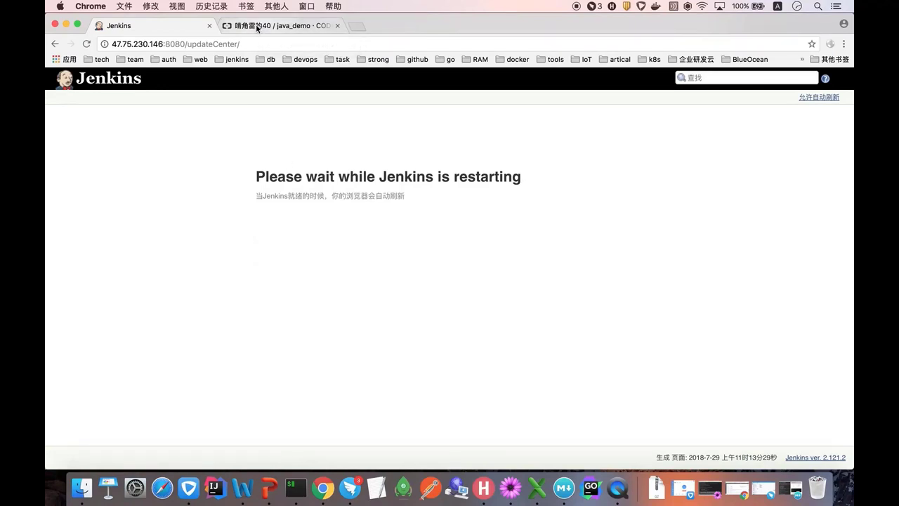
pyautogui.click(257, 27)
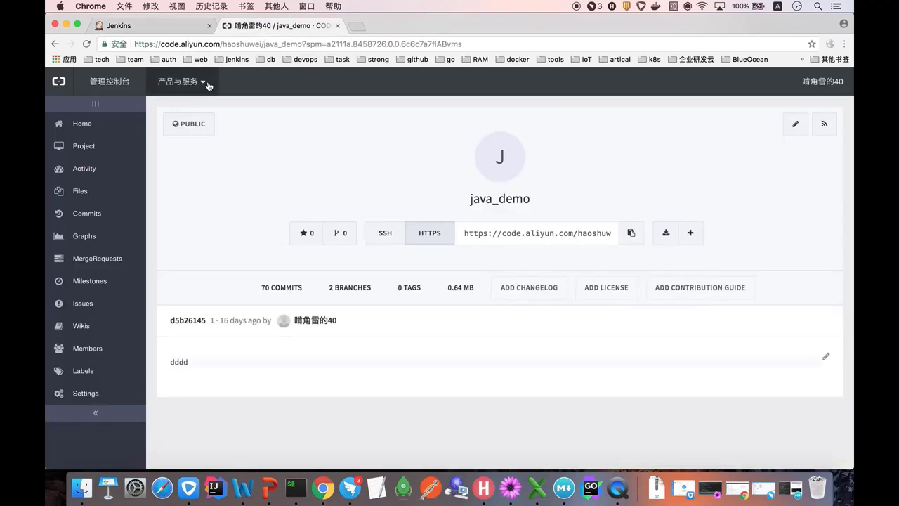
# - Go to the Alibaba Cloud Container Registry console and check the repository's namespace
pyautogui.click(209, 86)
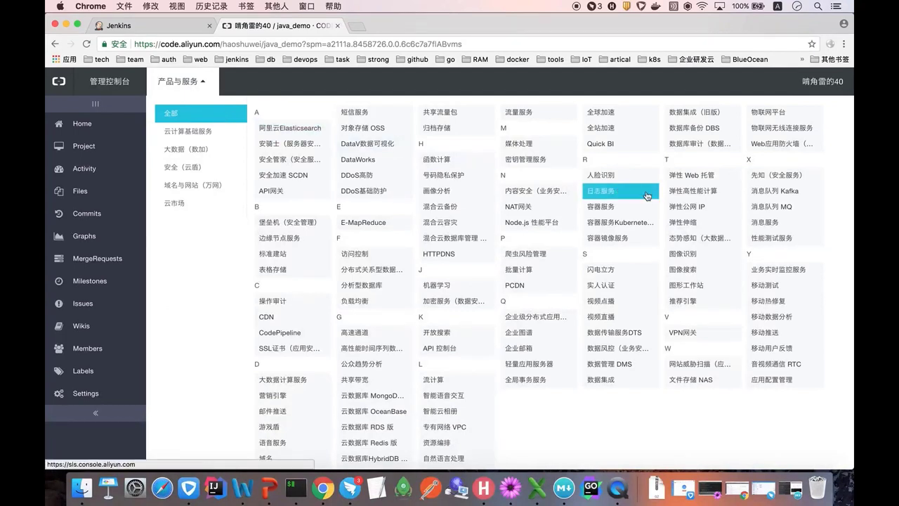
pyautogui.click(609, 240)
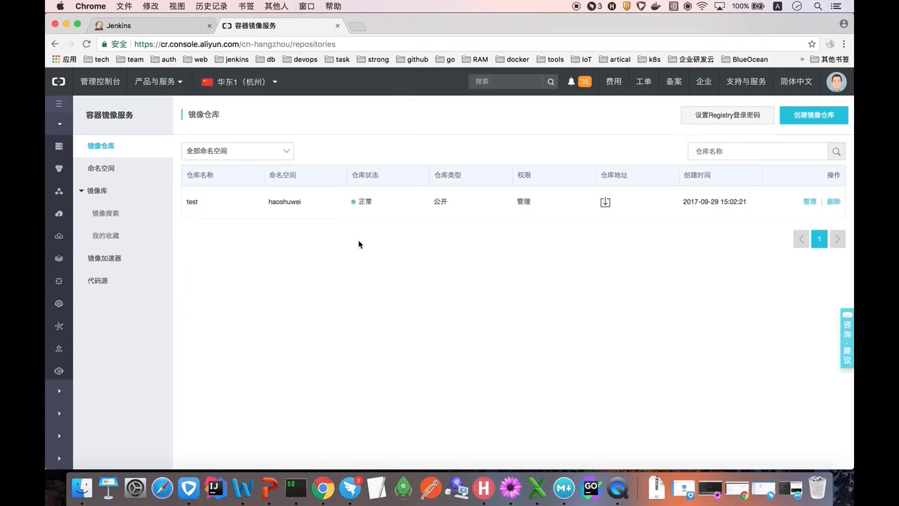
pyautogui.doubleClick(274, 202)
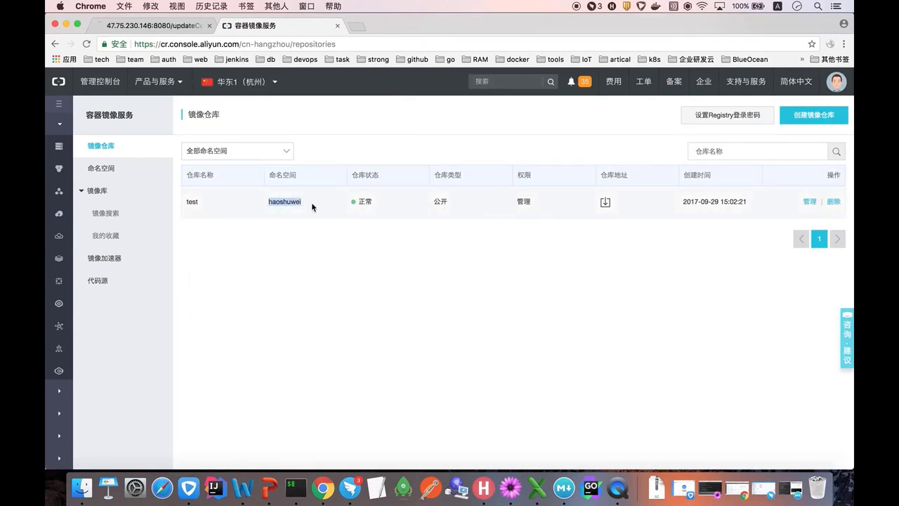
pyautogui.click(113, 171)
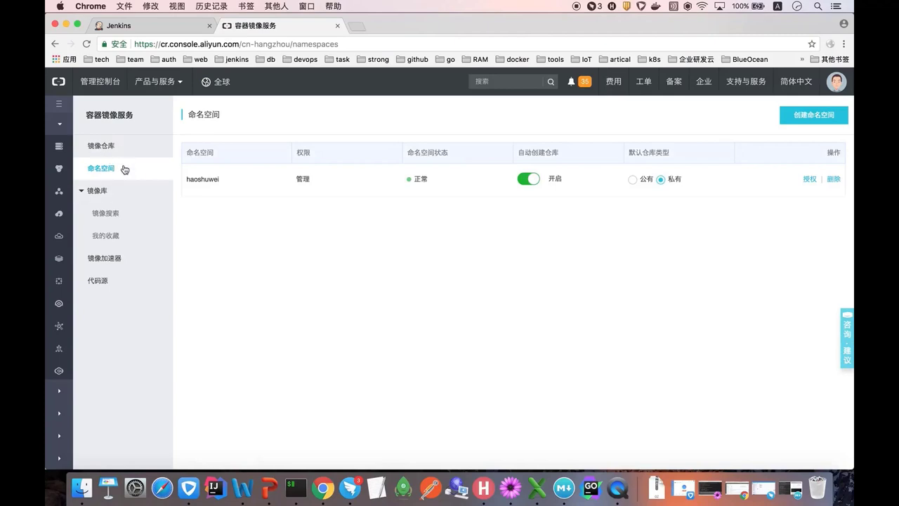
pyautogui.click(115, 146)
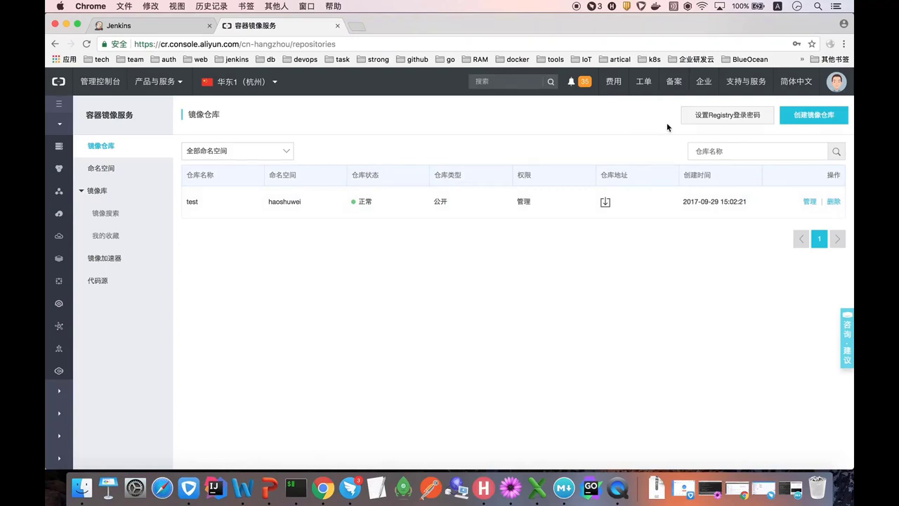
# - Set and confirm a new Registry login password, then return to the Jenkins tab
pyautogui.click(724, 118)
pyautogui.click(491, 260)
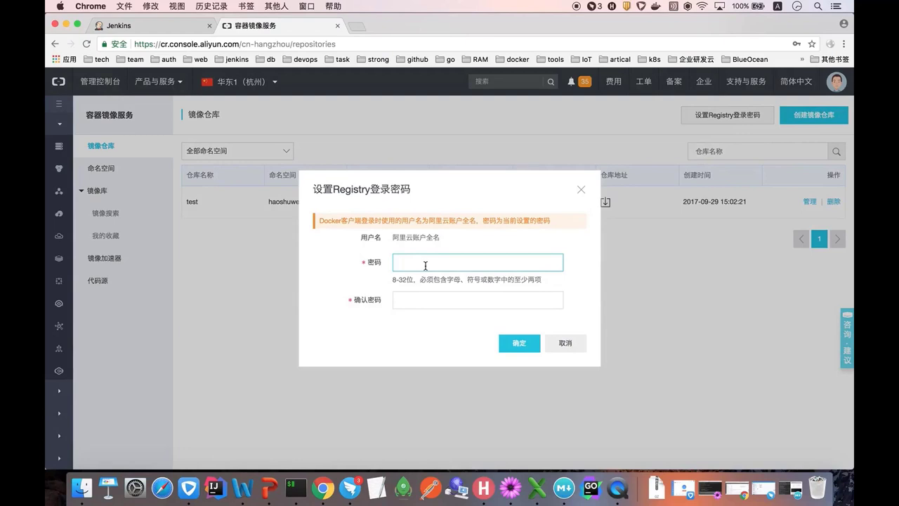
pyautogui.write('abc123456')
pyautogui.press('Tab')
pyautogui.write('abc123456')
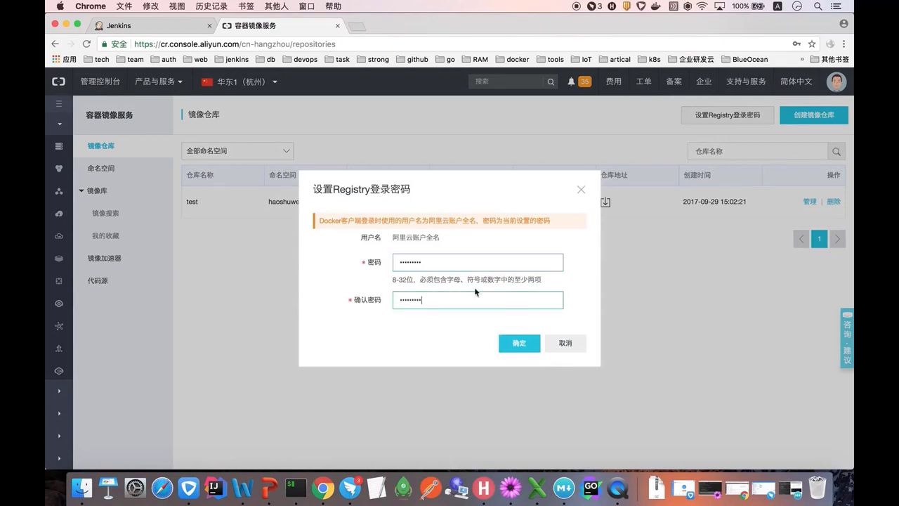
pyautogui.click(512, 342)
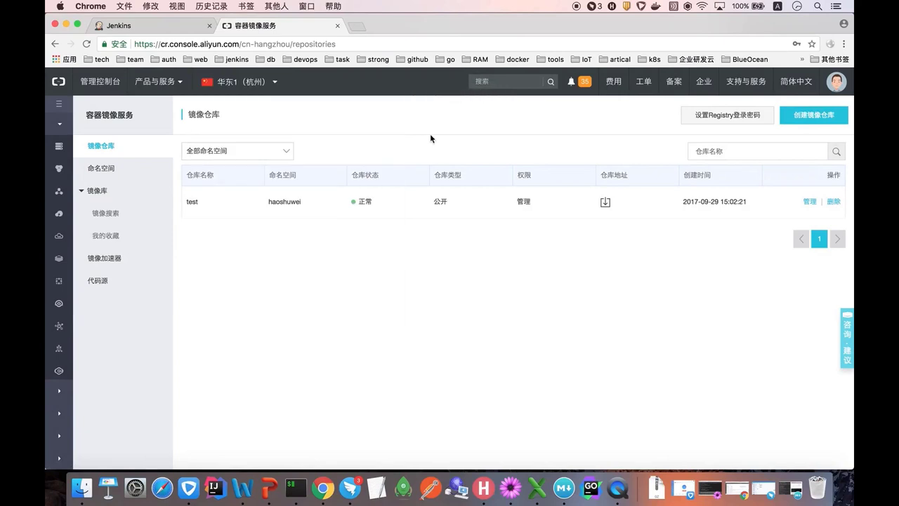
pyautogui.click(176, 26)
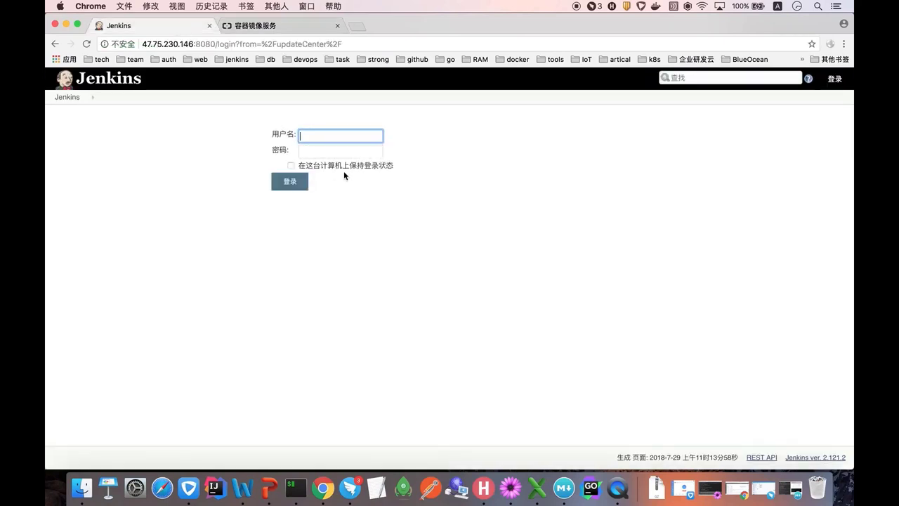
# - Sign in to Jenkins with the admin account's username and password
pyautogui.click(319, 138)
pyautogui.write('admin')
pyautogui.press('Tab')
pyautogui.write('admin')
pyautogui.press('Return')
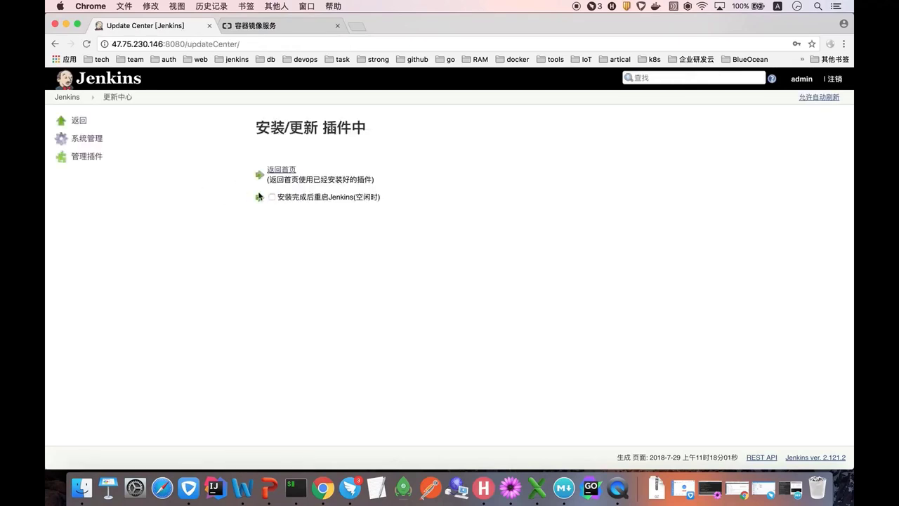
# - Open the java-demo job's configuration and scroll to its Execute shell build step
pyautogui.click(71, 103)
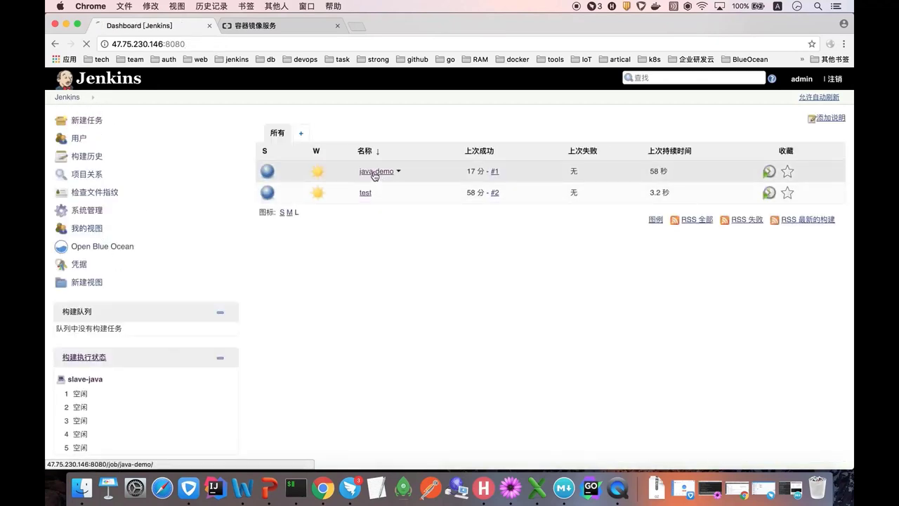
pyautogui.click(376, 172)
pyautogui.click(78, 229)
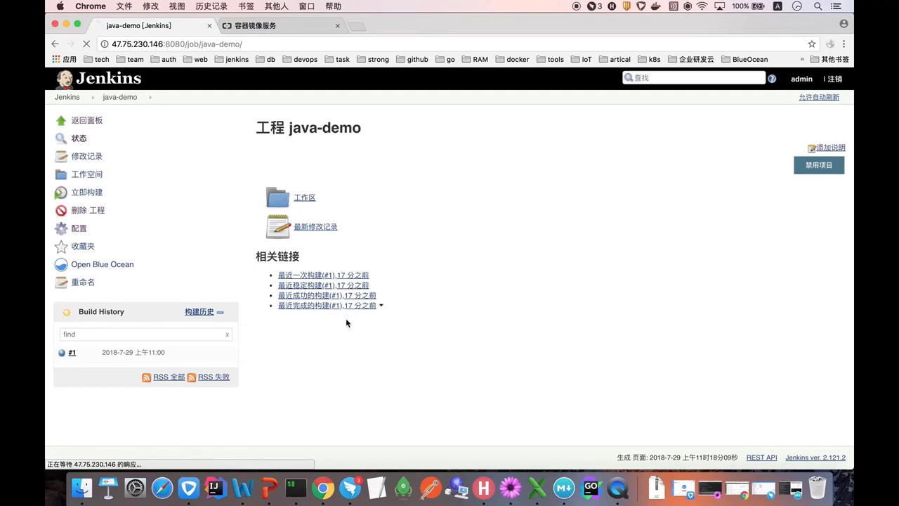
pyautogui.scroll(-15, 346, 322)
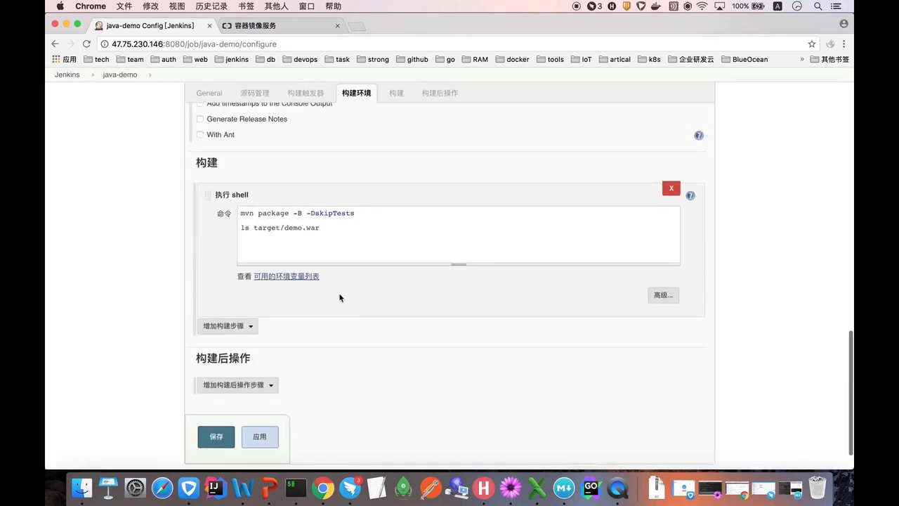
# - Delete the ls target/demo.war shell line and add a Docker Build and Publish build step
pyautogui.moveTo(331, 226); pyautogui.dragTo(234, 223)
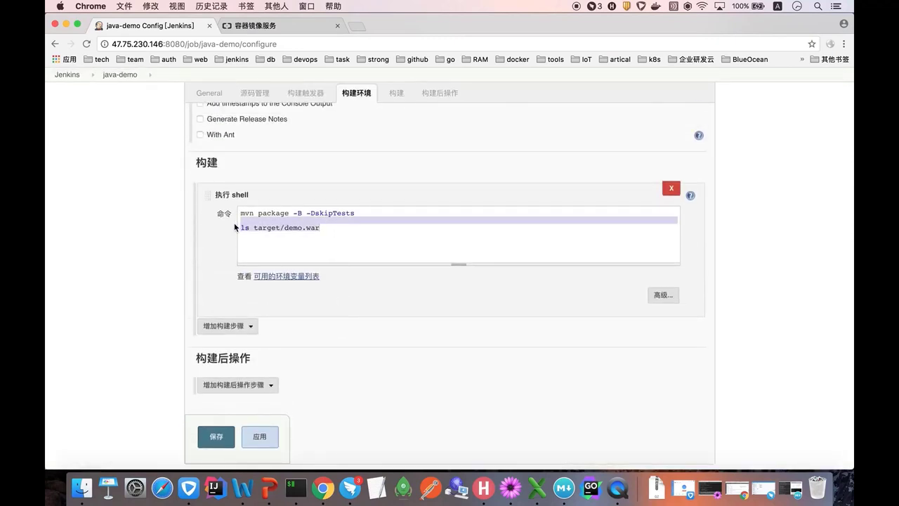
pyautogui.press('BackSpace')
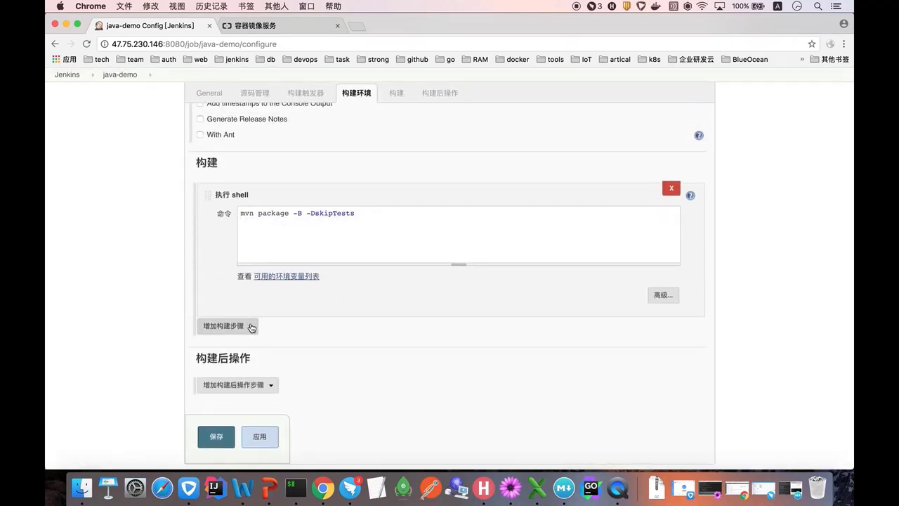
pyautogui.click(225, 326)
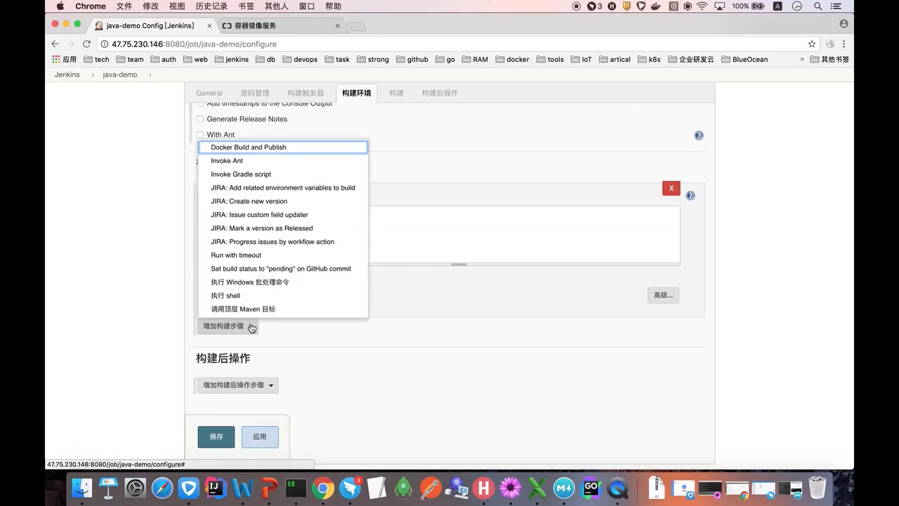
pyautogui.click(250, 149)
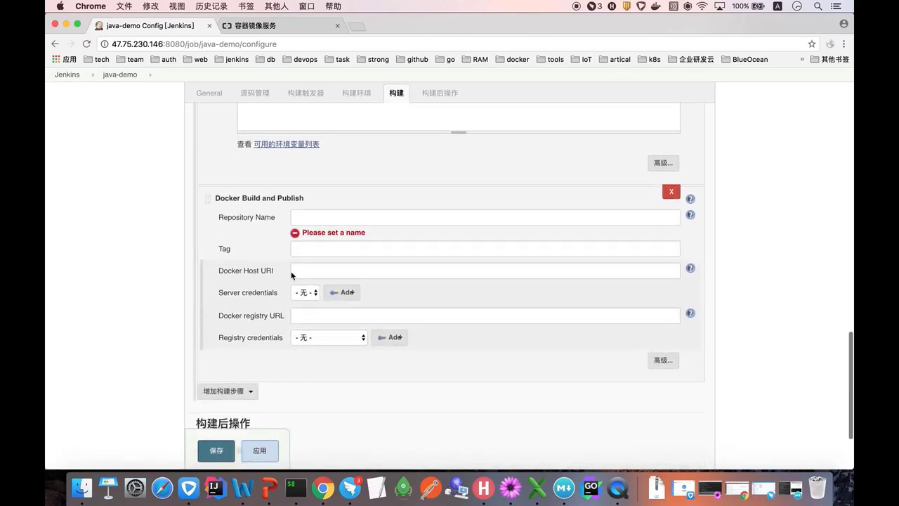
# - Set the Docker step's Repository Name to haoshuwei/java-demo
pyautogui.click(310, 217)
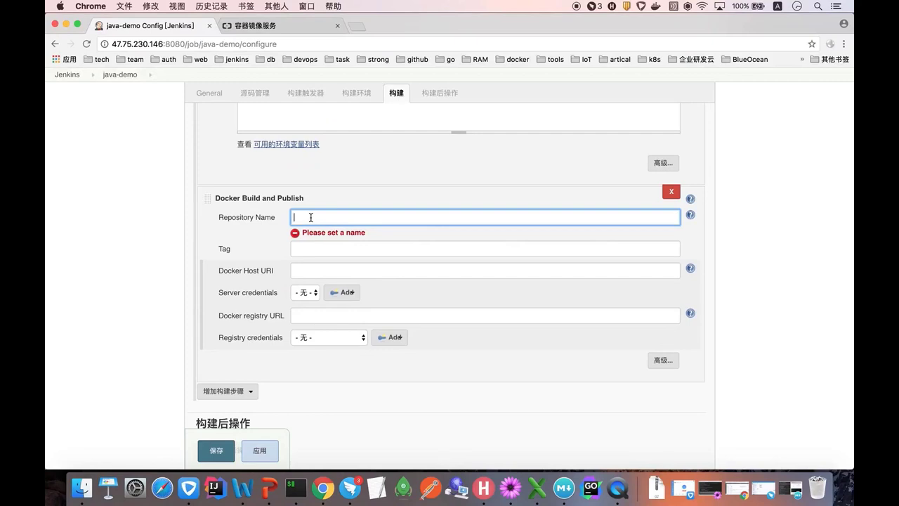
pyautogui.scroll(1, 298, 260)
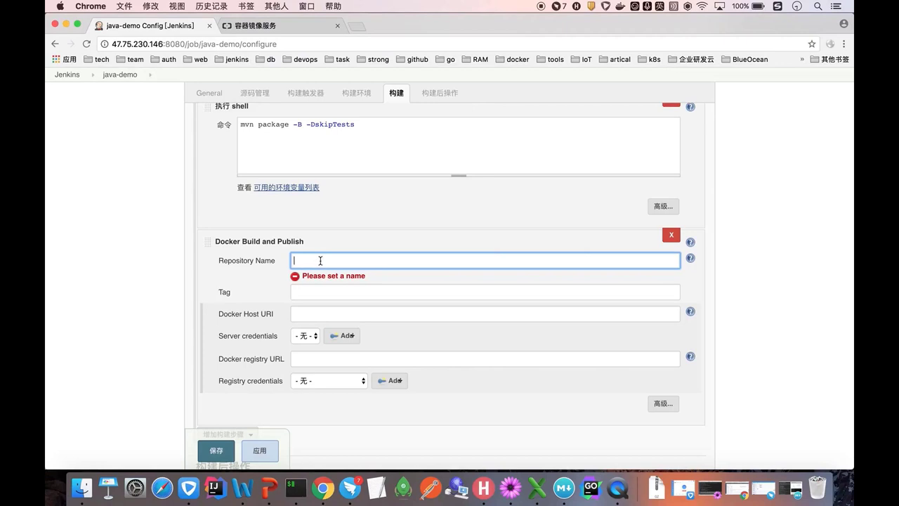
pyautogui.click(691, 259)
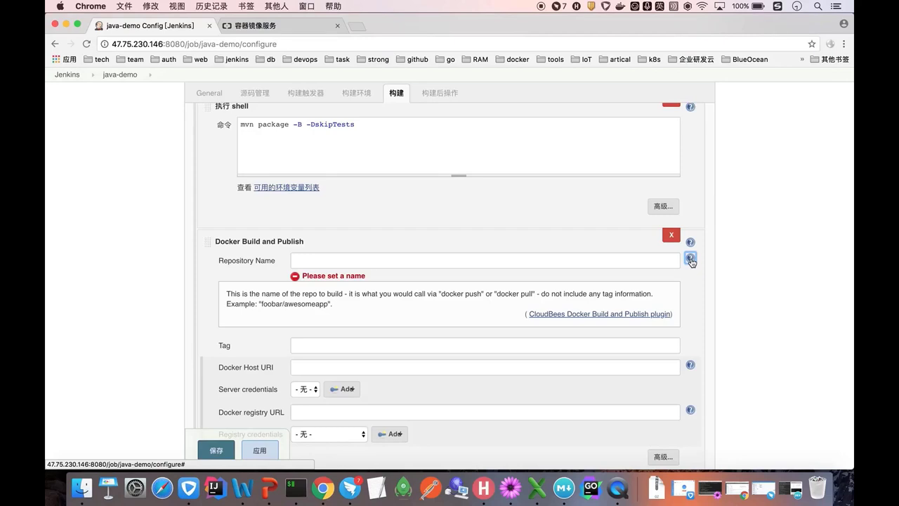
pyautogui.click(690, 260)
pyautogui.click(317, 263)
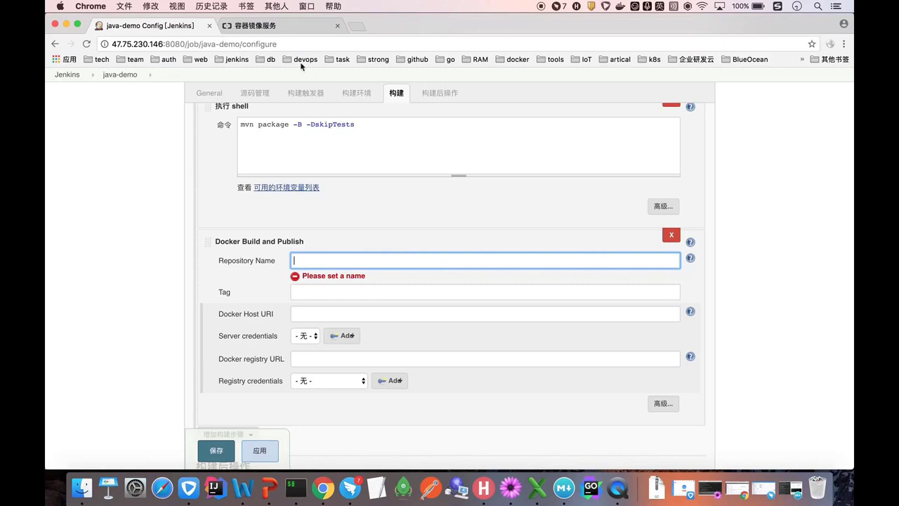
pyautogui.click(275, 26)
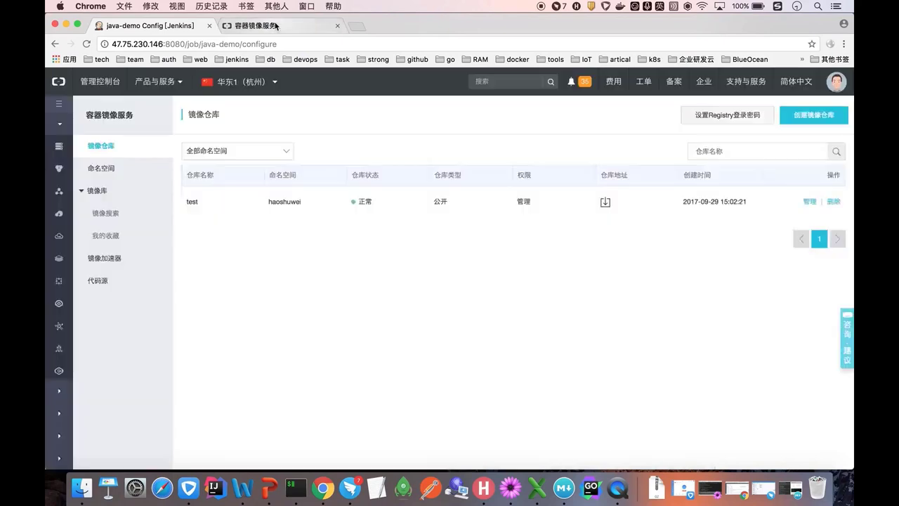
pyautogui.click(183, 28)
pyautogui.write('h')
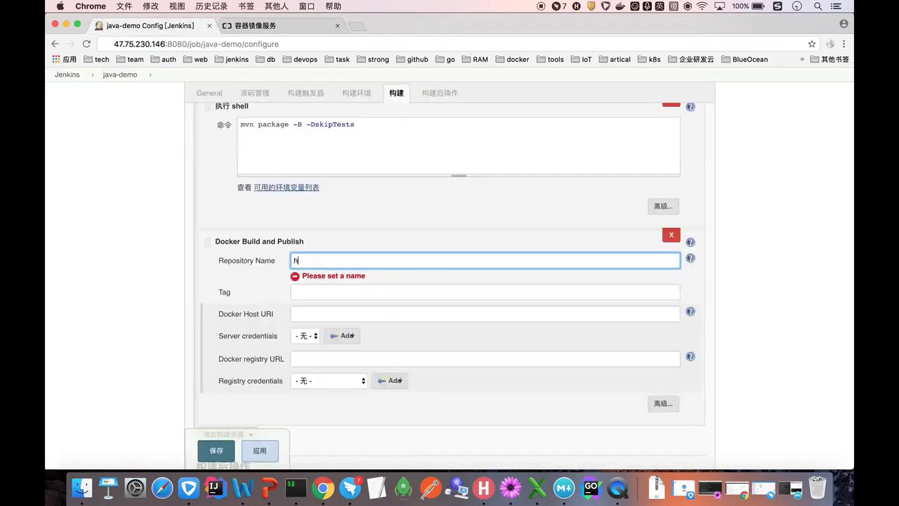
pyautogui.write('aoshuwei/java-demo')
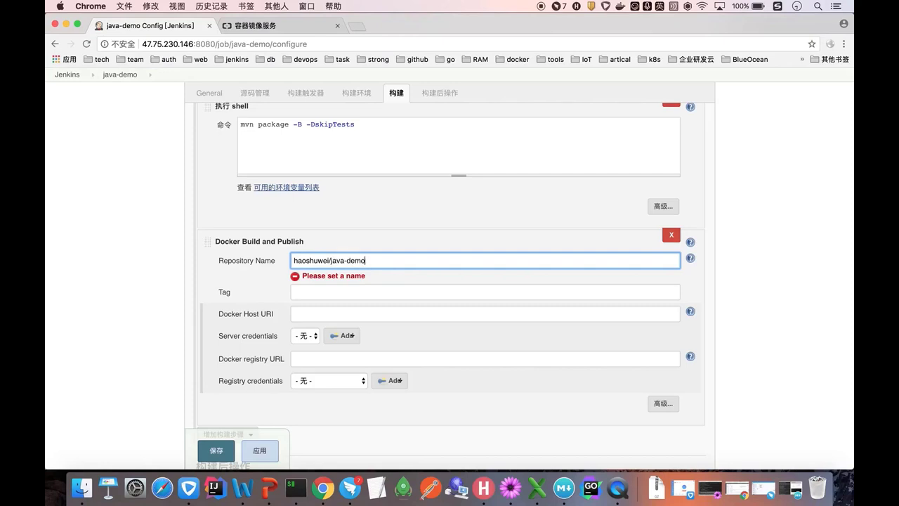
# - Set the image Tag to v1
pyautogui.click(321, 295)
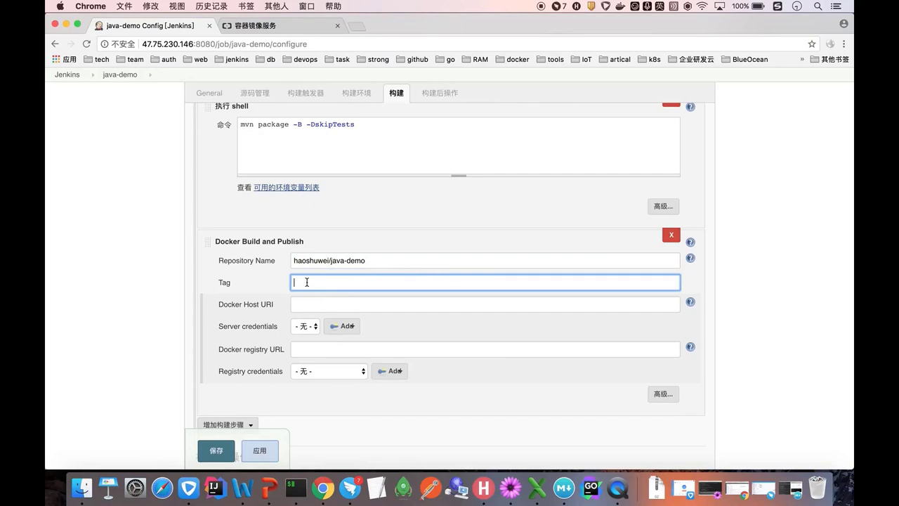
pyautogui.write('v1')
pyautogui.click(167, 321)
pyautogui.scroll(-1, 167, 321)
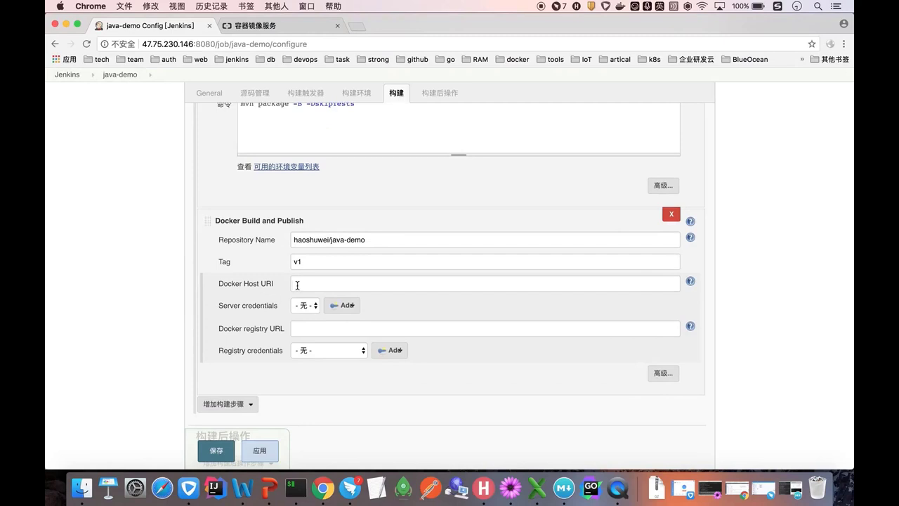
pyautogui.scroll(-1, 297, 284)
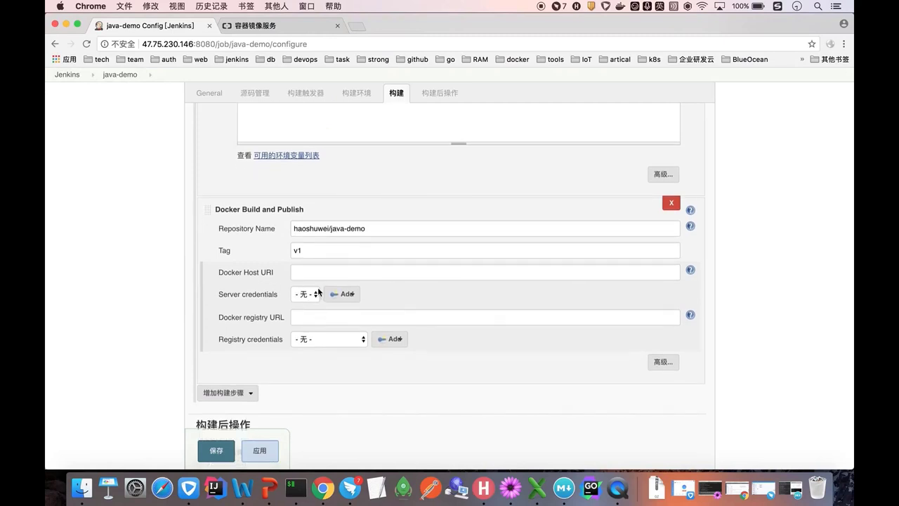
pyautogui.click(309, 320)
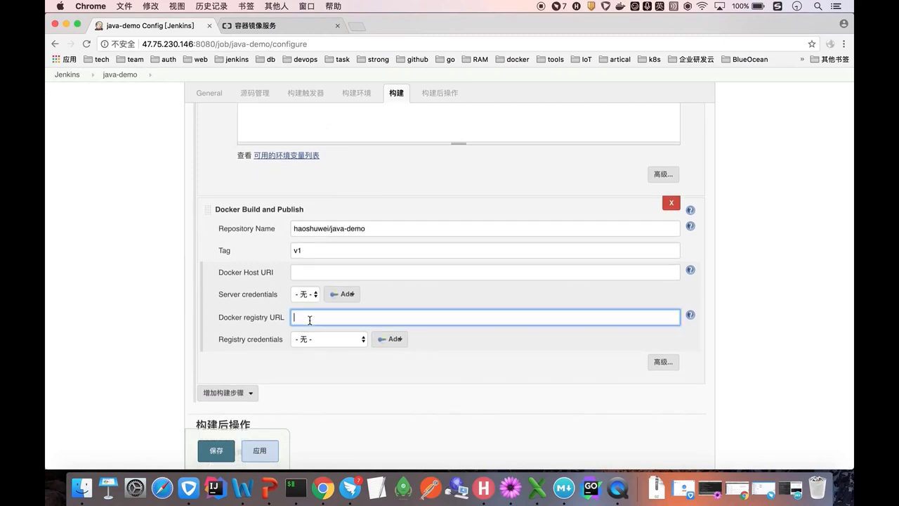
pyautogui.scroll(-1, 310, 320)
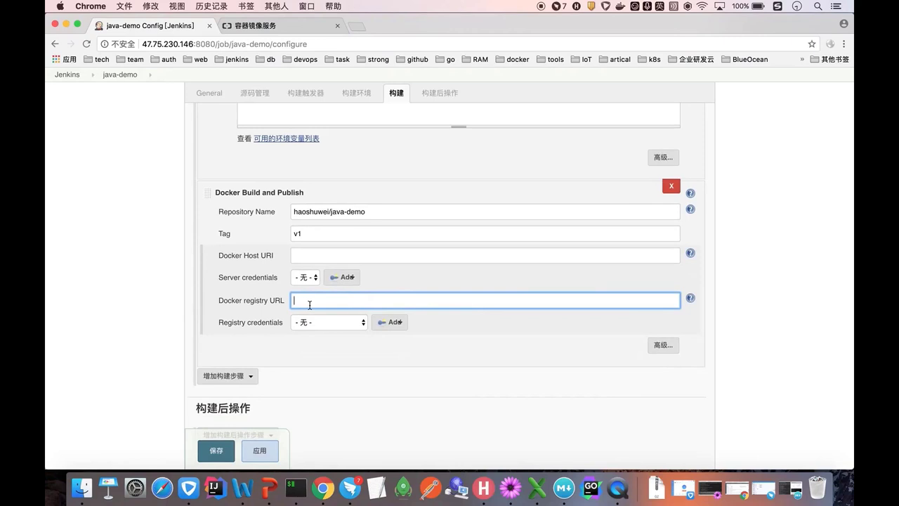
pyautogui.click(273, 28)
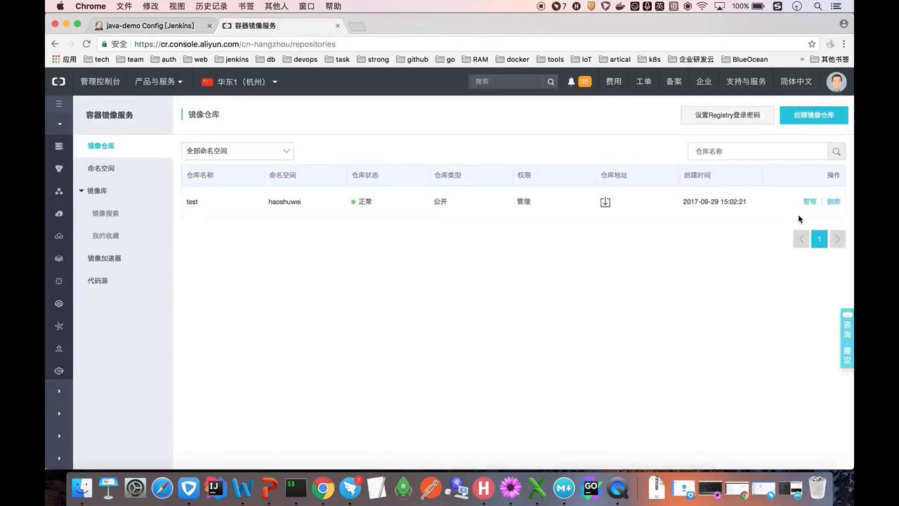
pyautogui.click(806, 205)
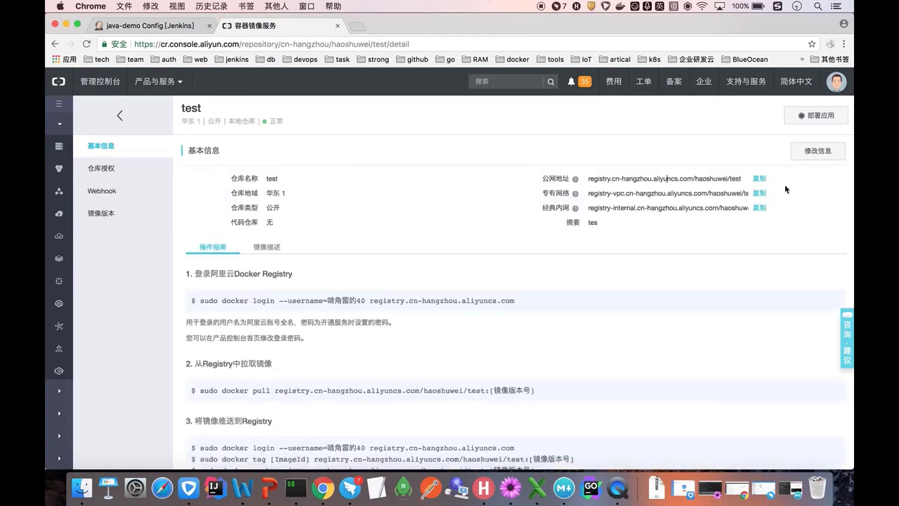
pyautogui.click(761, 179)
pyautogui.press('super+c')
pyautogui.click(158, 31)
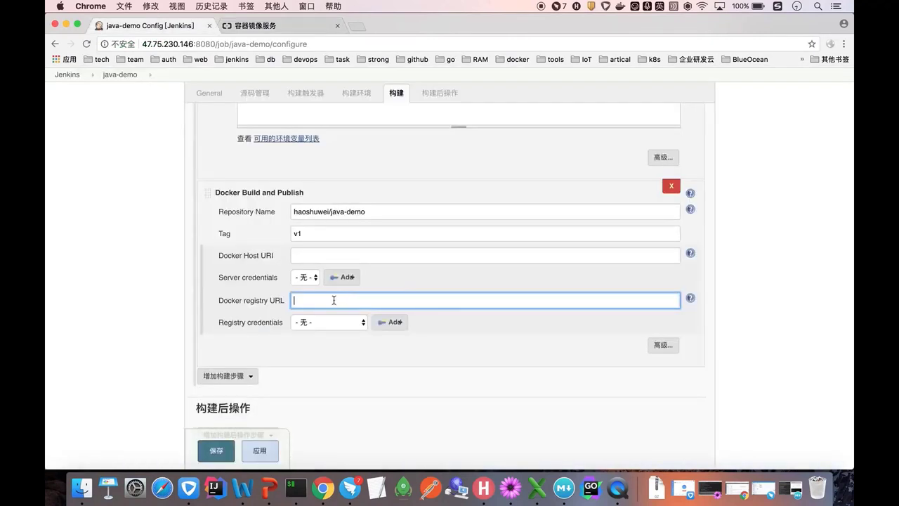
pyautogui.write('https://')
pyautogui.press('super+v')
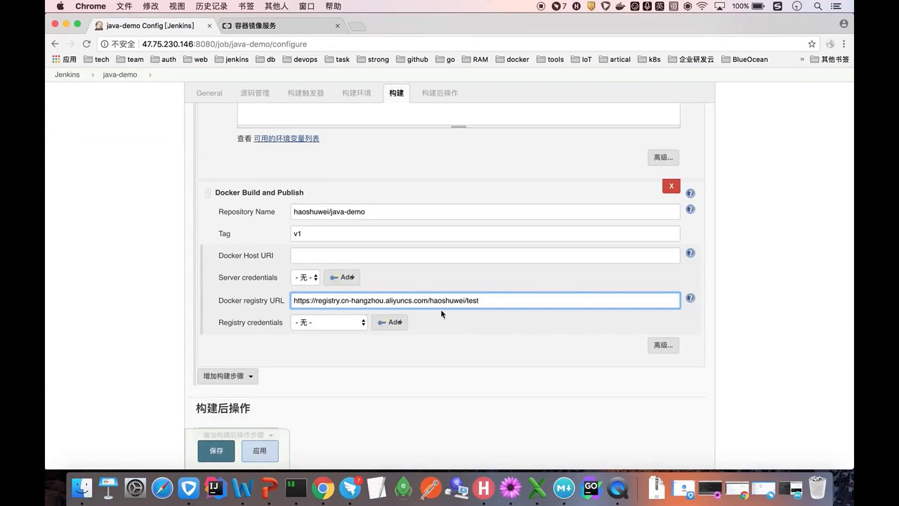
pyautogui.moveTo(430, 302); pyautogui.dragTo(488, 302)
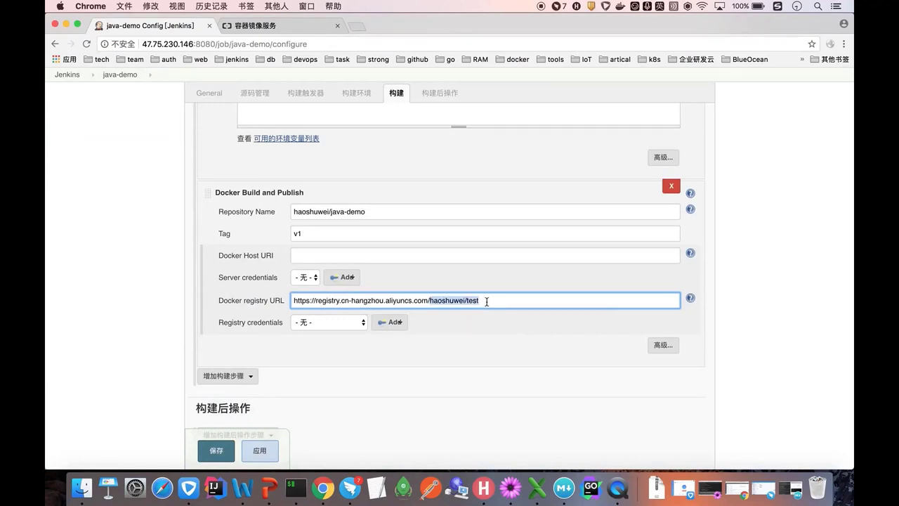
pyautogui.press('BackSpace')
pyautogui.write('v2')
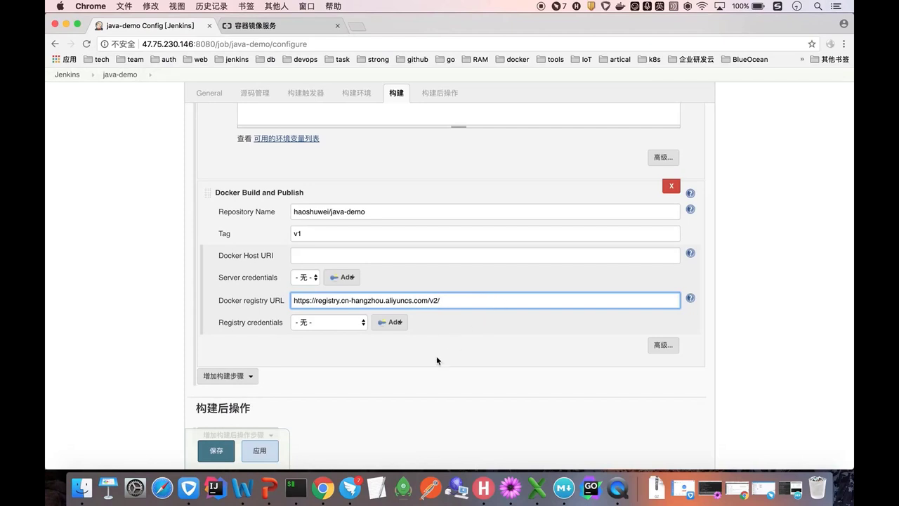
pyautogui.click(348, 321)
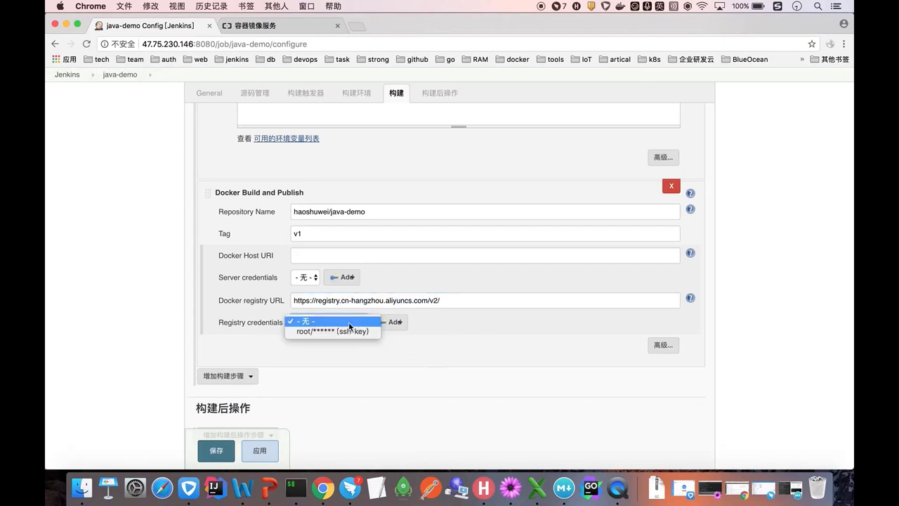
# - Start a new Jenkins credential and enter the registry account's username and password
pyautogui.click(348, 321)
pyautogui.click(390, 322)
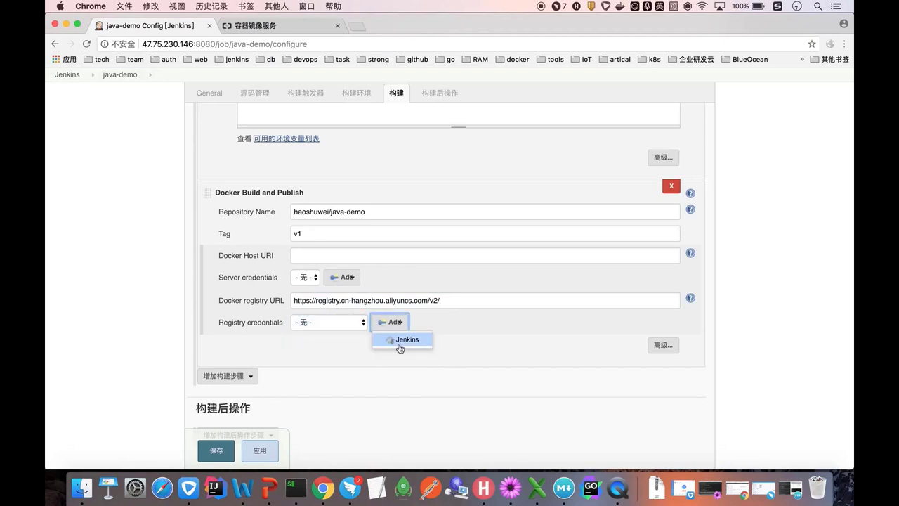
pyautogui.click(400, 342)
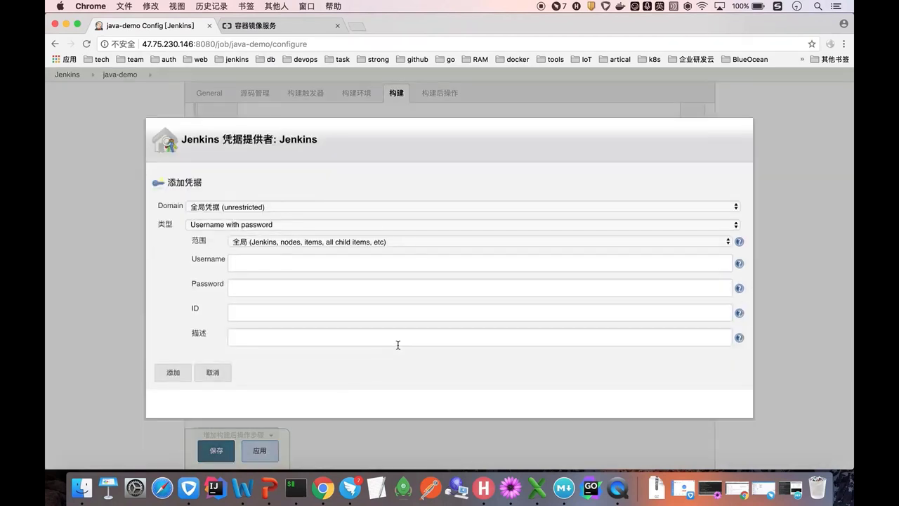
pyautogui.click(255, 264)
pyautogui.write('k')
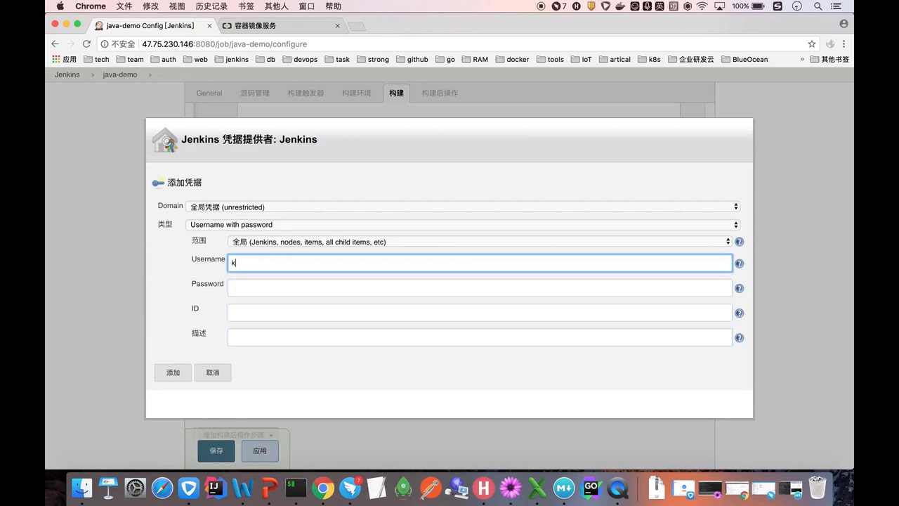
pyautogui.hotkey('ctrl', 'space')
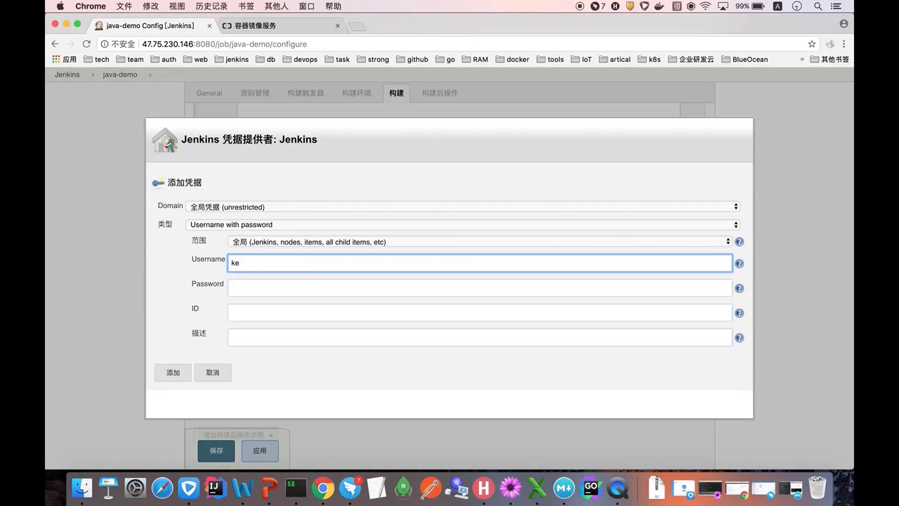
pyautogui.write('哨角雷的40')
pyautogui.click(257, 280)
pyautogui.write('1')
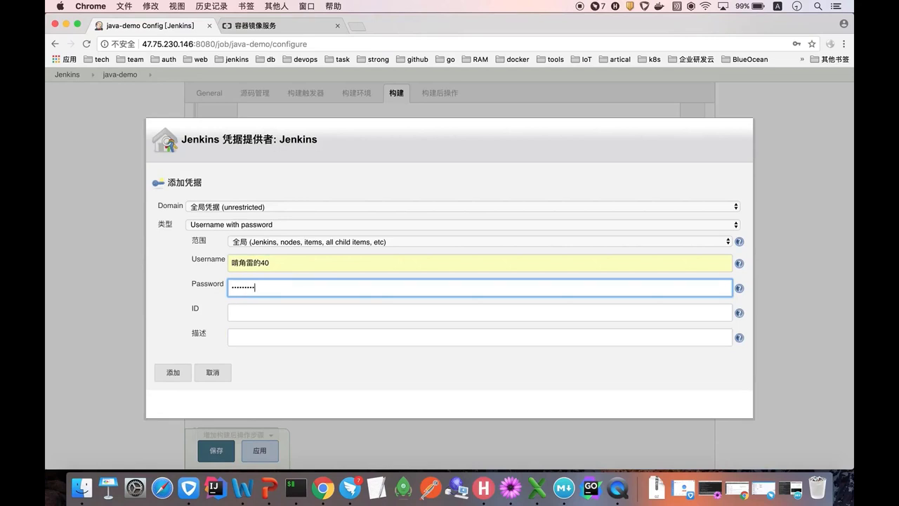
# - Give it ID and description 'registry', add it, select it for the step, and save
pyautogui.click(250, 318)
pyautogui.click(250, 343)
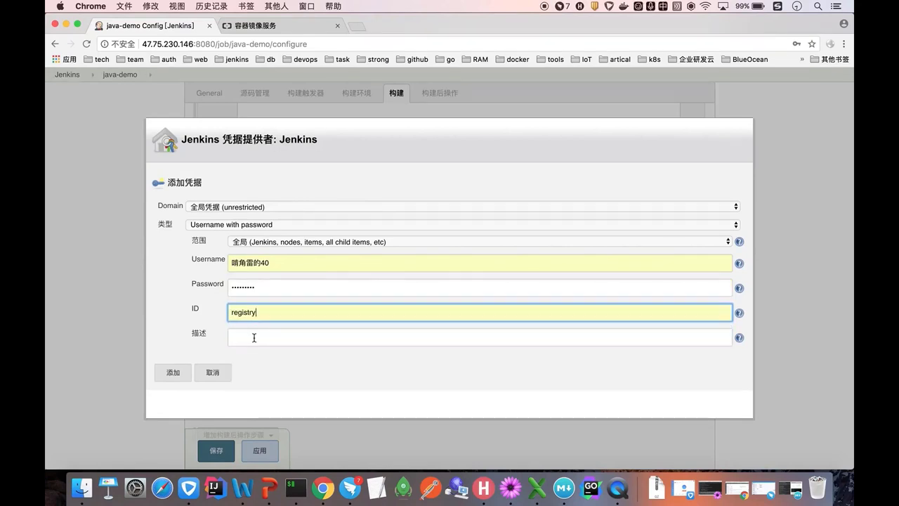
pyautogui.click(249, 337)
pyautogui.click(236, 366)
pyautogui.click(173, 372)
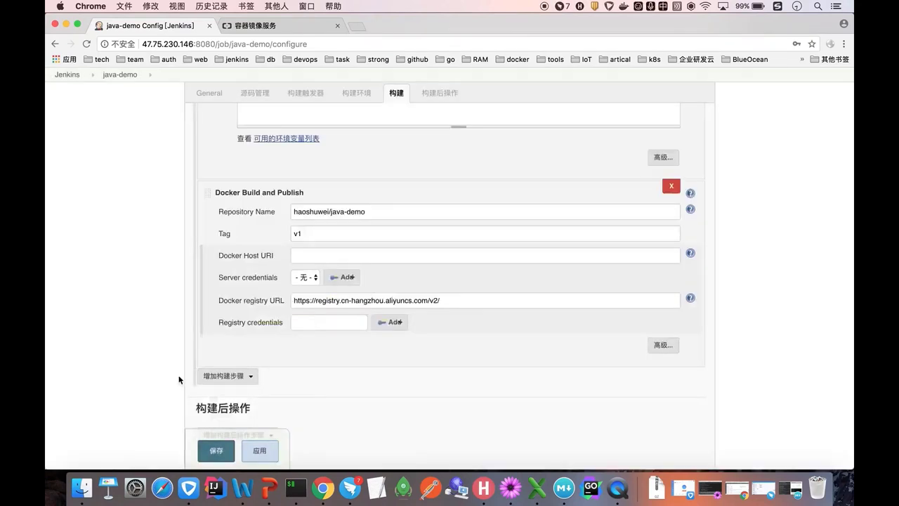
pyautogui.click(351, 322)
pyautogui.click(351, 342)
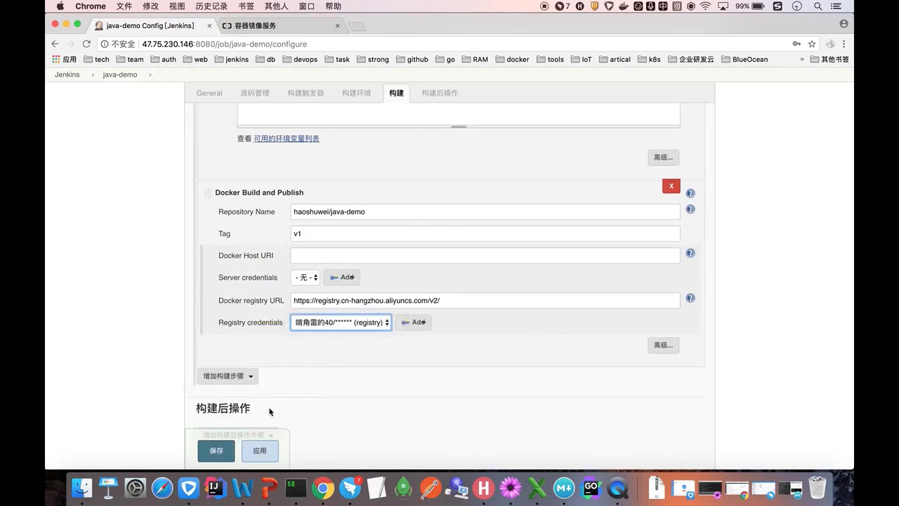
pyautogui.click(218, 450)
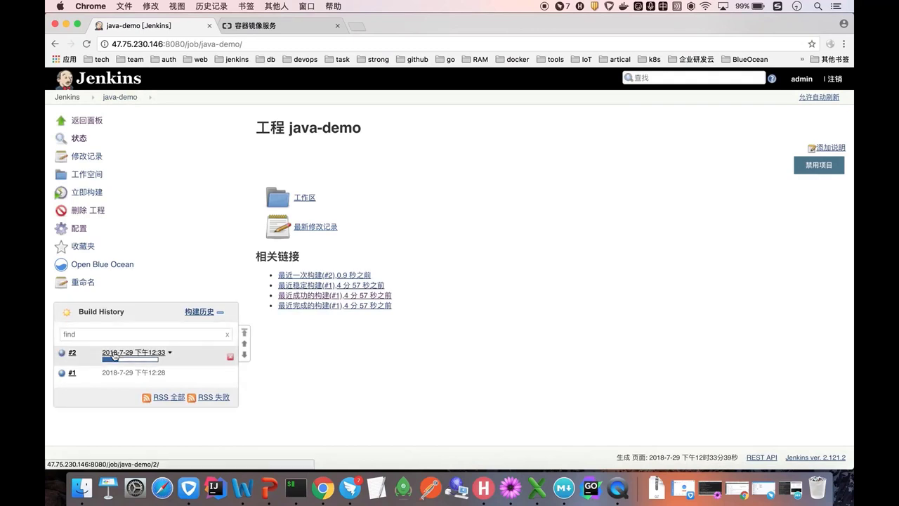
# - Read build #2's console: Maven BUILD SUCCESS, then docker build can't reach the daemon
pyautogui.click(113, 355)
pyautogui.click(90, 175)
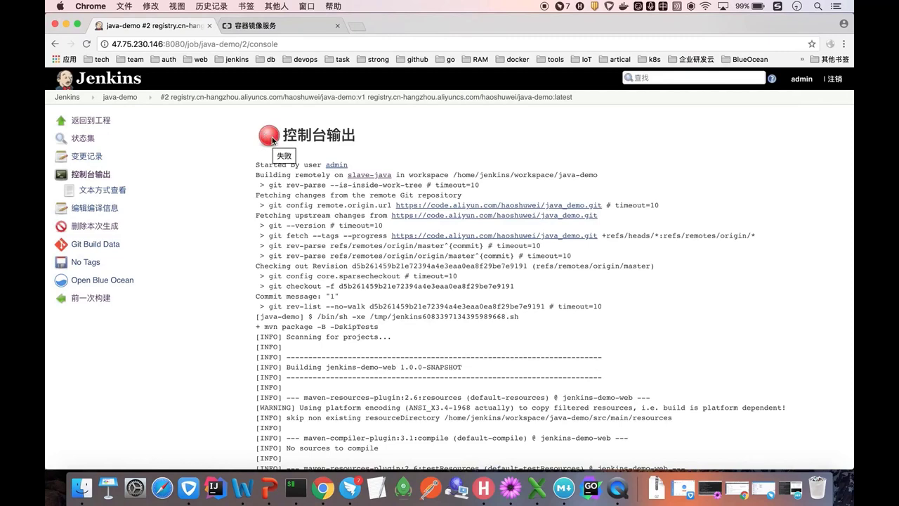
pyautogui.scroll(-10, 272, 139)
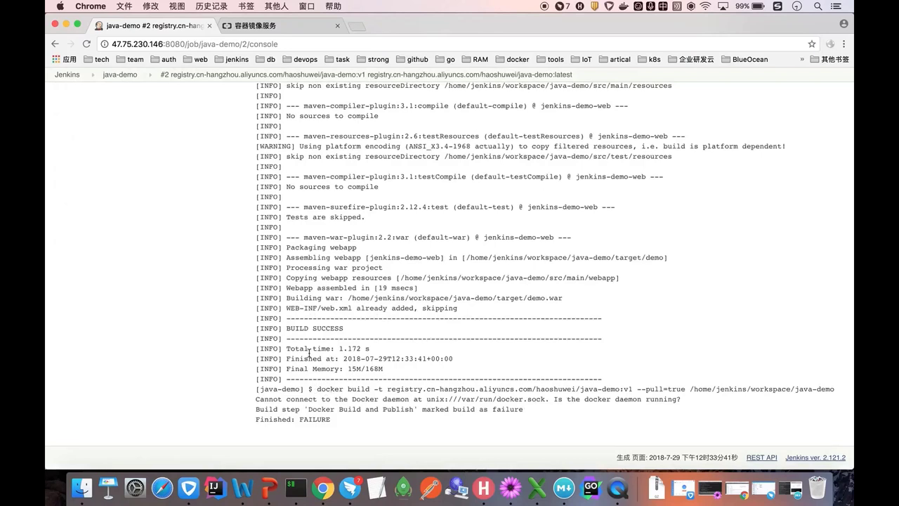
pyautogui.moveTo(288, 327); pyautogui.dragTo(342, 328)
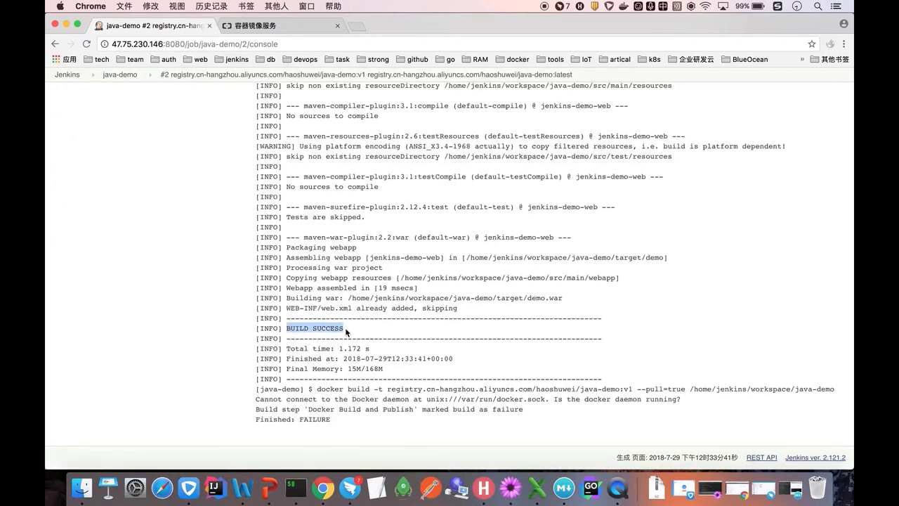
pyautogui.moveTo(319, 391); pyautogui.dragTo(352, 393)
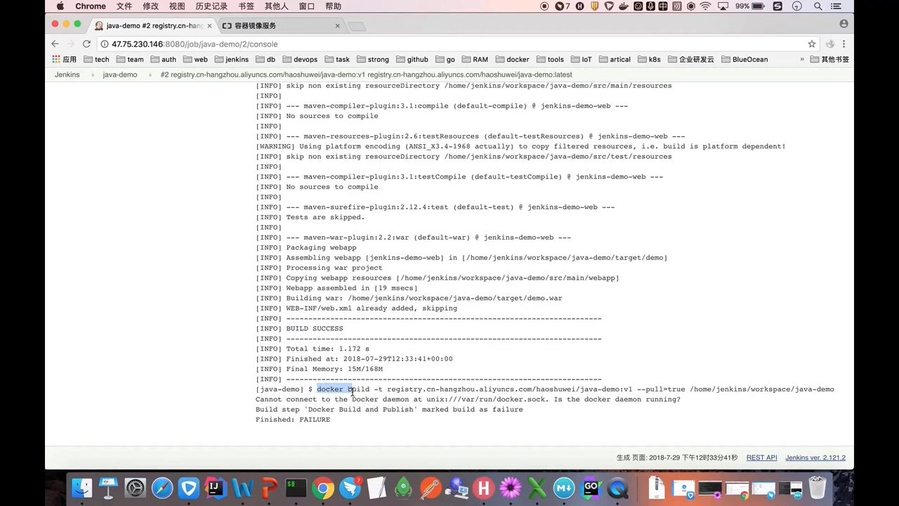
pyautogui.click(374, 388)
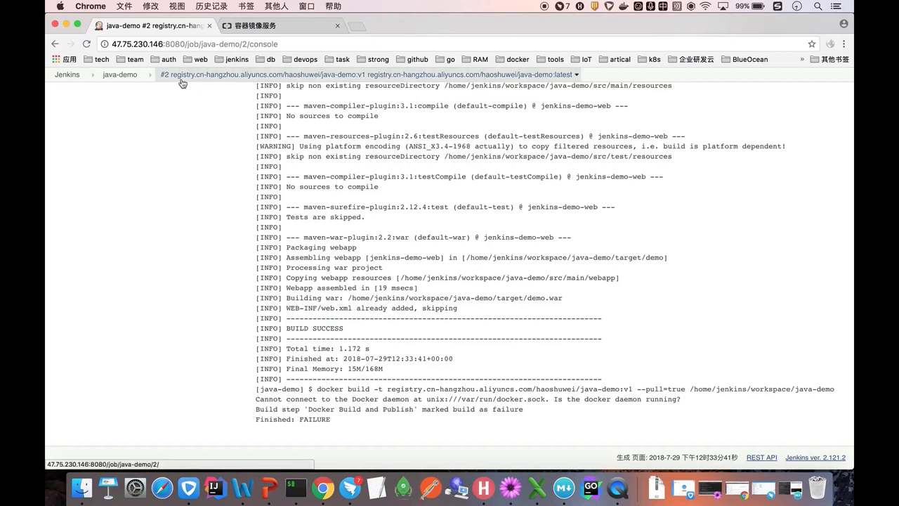
pyautogui.click(69, 78)
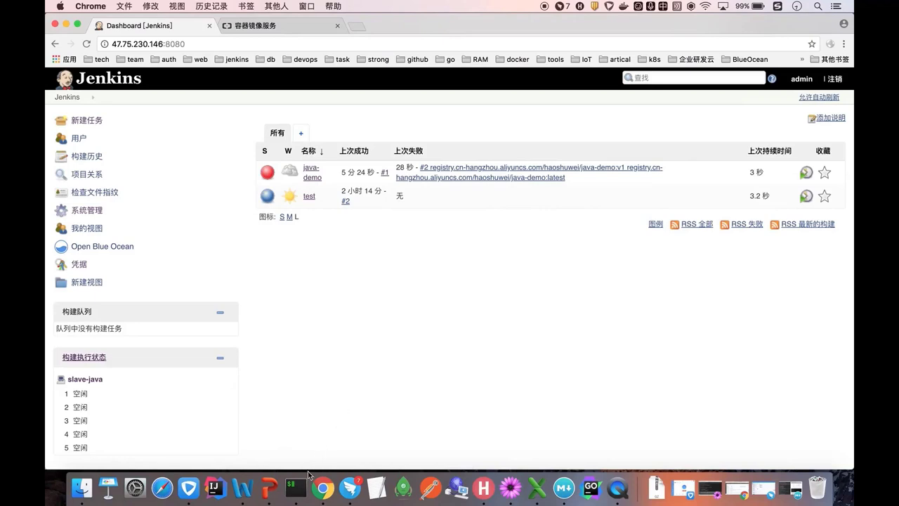
# - Go to PowerPoint slide 12 and copy its jenkins-slave-java docker run command
pyautogui.click(270, 493)
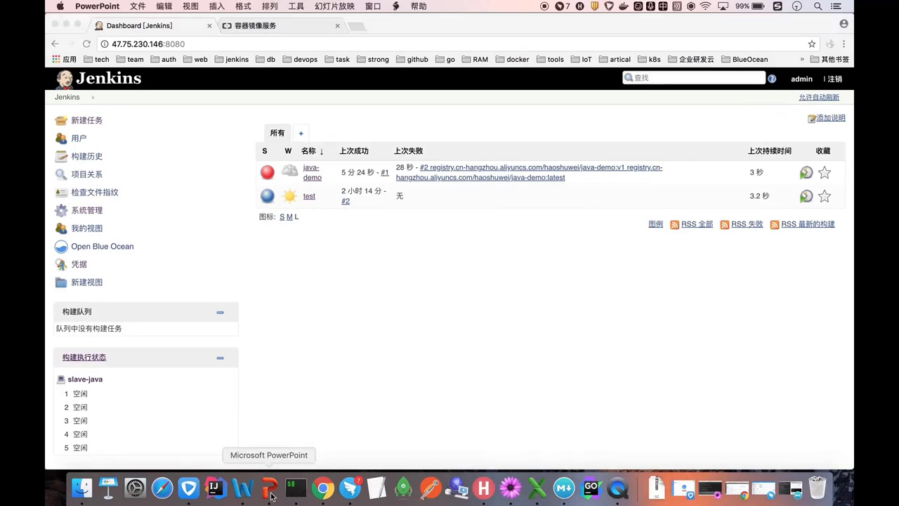
pyautogui.scroll(3, 110, 286)
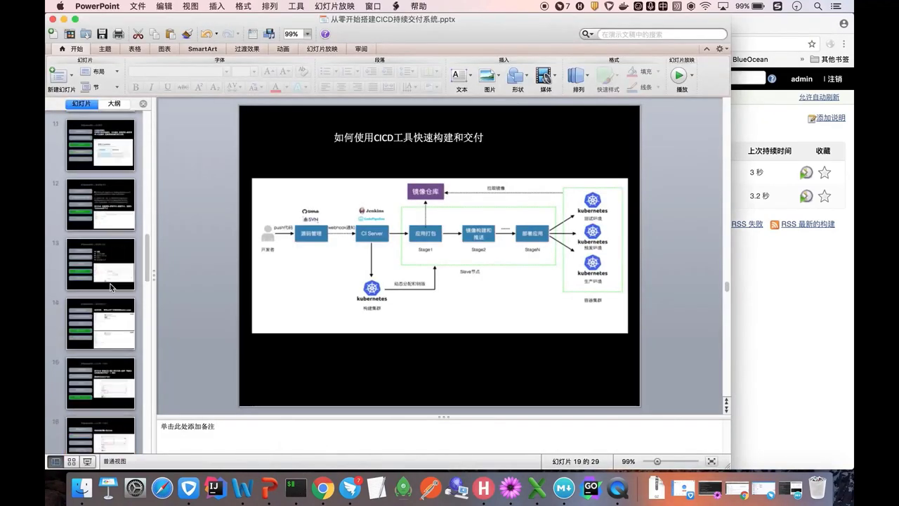
pyautogui.scroll(5, 110, 285)
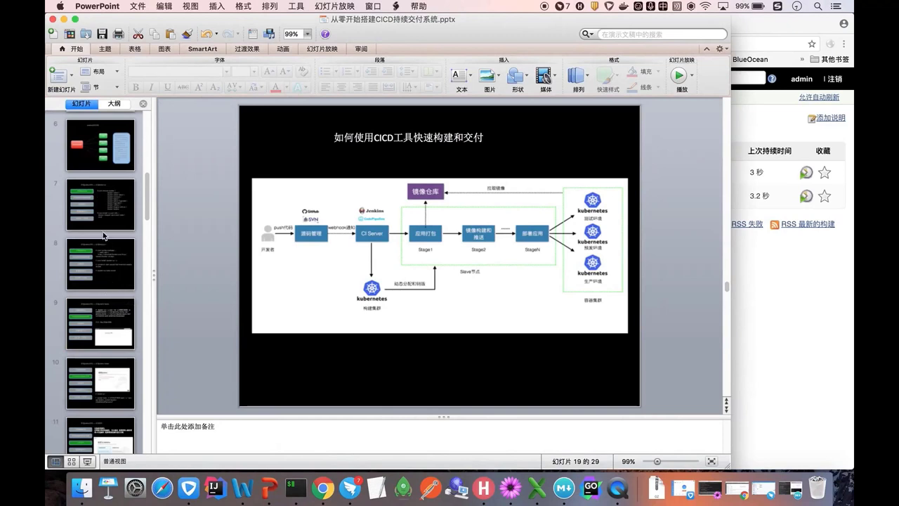
pyautogui.click(107, 327)
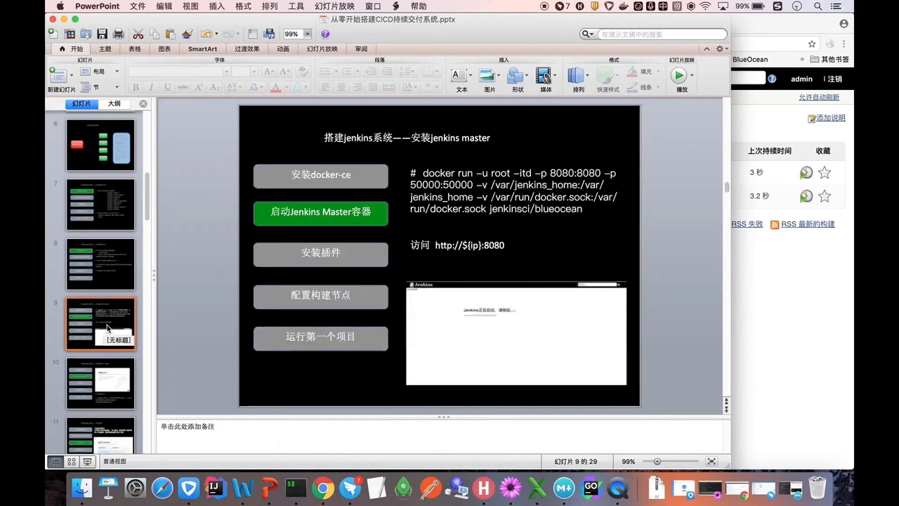
pyautogui.click(118, 368)
pyautogui.press('Down')
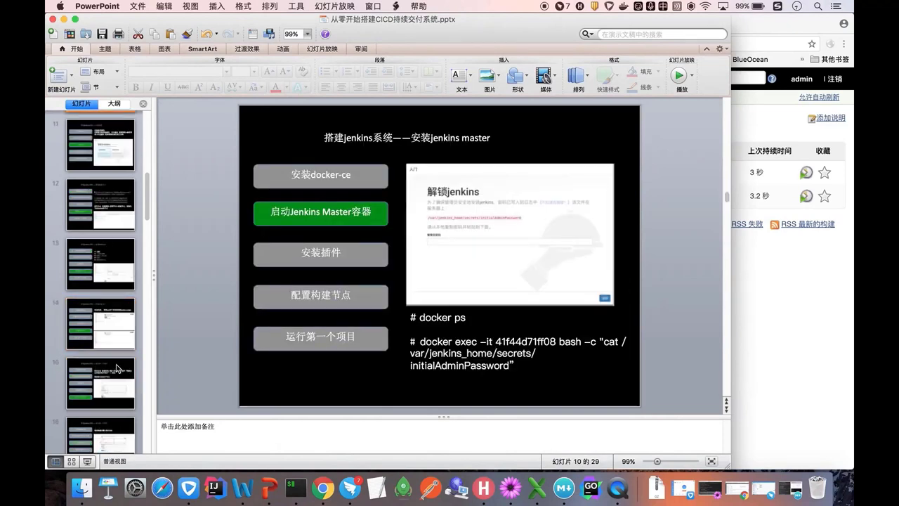
pyautogui.press('Down')
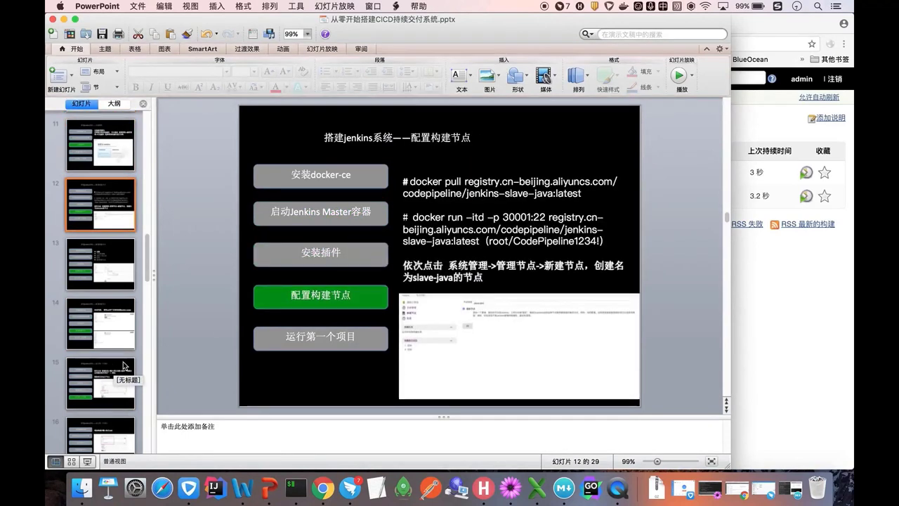
pyautogui.click(500, 234)
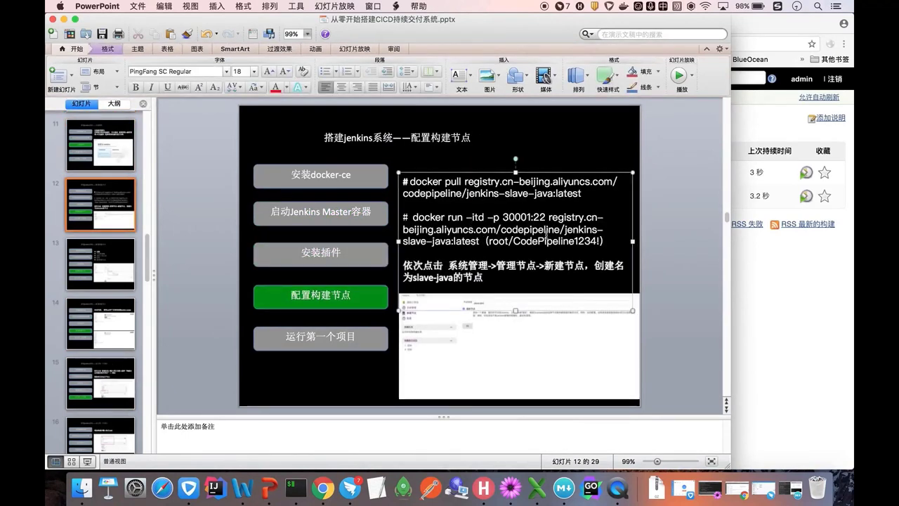
pyautogui.moveTo(480, 241); pyautogui.dragTo(430, 223)
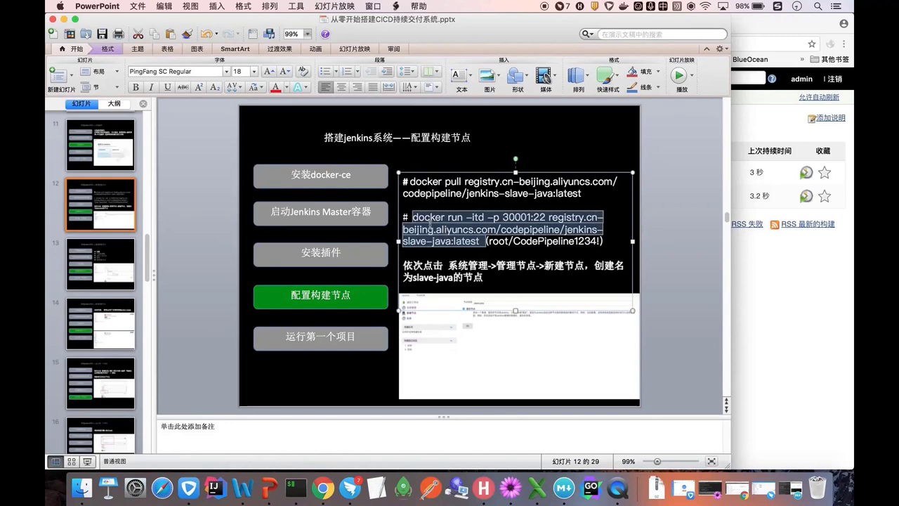
pyautogui.press('super+c')
# - Clear the iTerm2 terminal and paste the copied docker run command
pyautogui.click(296, 486)
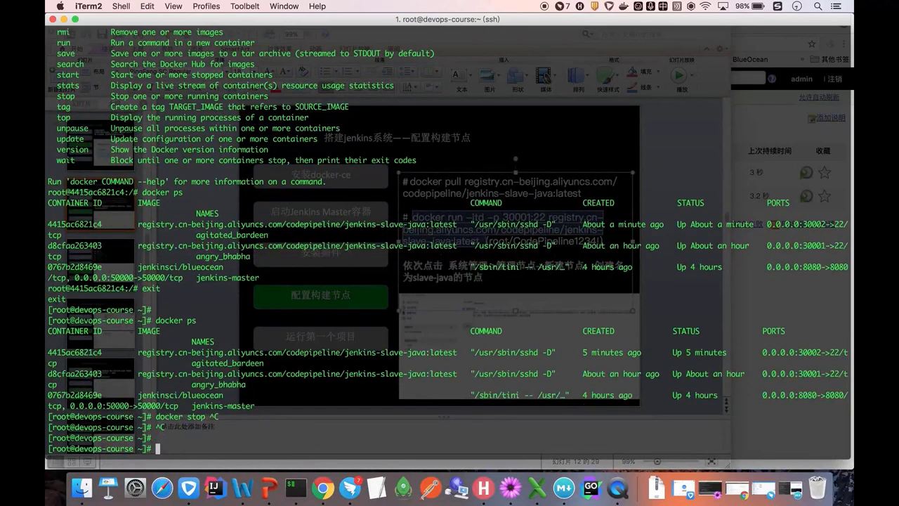
pyautogui.write('clear')
pyautogui.press('space')
pyautogui.press('Return')
pyautogui.hotkey('ctrl', 'space')
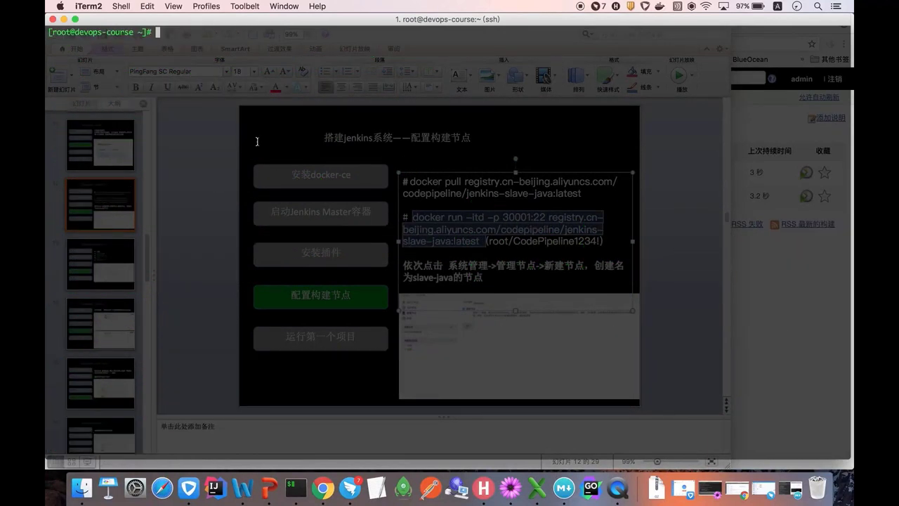
pyautogui.press('super+v')
# - Change the host port to 30002, add a /var/run/docker.sock volume mount, and run it
pyautogui.hotkey('ctrl', 'a')
pyautogui.press('Right')
pyautogui.press('Right')
pyautogui.press('Right')
pyautogui.press('Right')
pyautogui.press('Right')
pyautogui.press('Right')
pyautogui.press('Right')
pyautogui.press('Right')
pyautogui.press('Right')
pyautogui.press('Right')
pyautogui.press('Right')
pyautogui.press('Right')
pyautogui.press('Right')
pyautogui.press('Right')
pyautogui.press('Right')
pyautogui.press('Right')
pyautogui.press('Right')
pyautogui.press('Right')
pyautogui.press('Right')
pyautogui.press('Right')
pyautogui.press('Right')
pyautogui.press('Right')
pyautogui.press('Right')
pyautogui.write('2')
pyautogui.press('Delete')
pyautogui.press('Right')
pyautogui.press('Right')
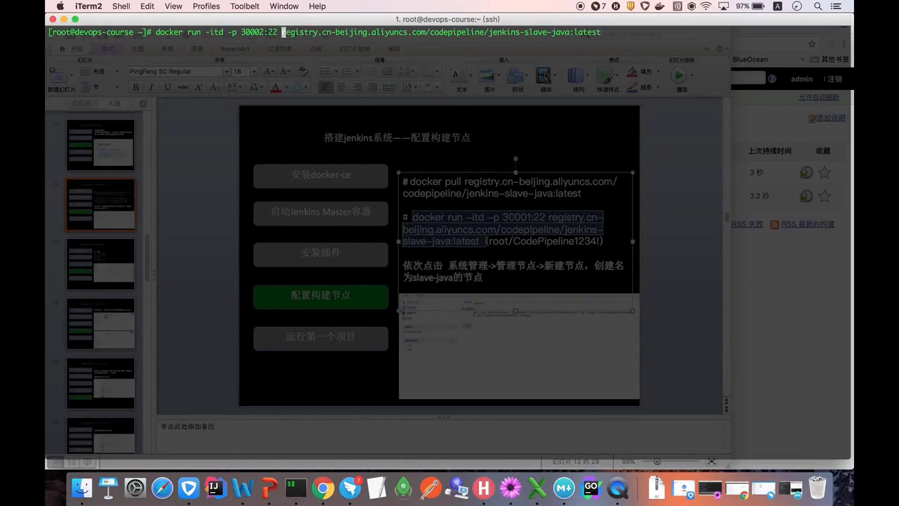
pyautogui.write('-v /var/run/docker.sock:')
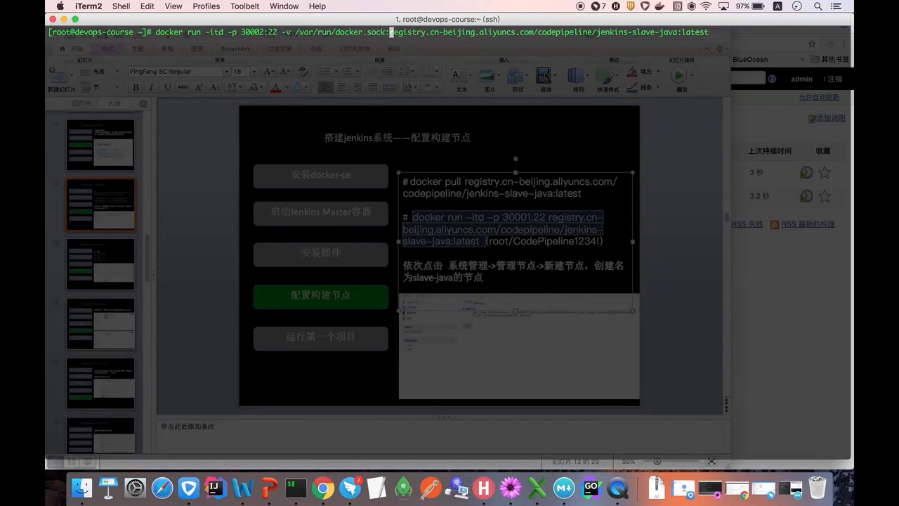
pyautogui.doubleClick(339, 33)
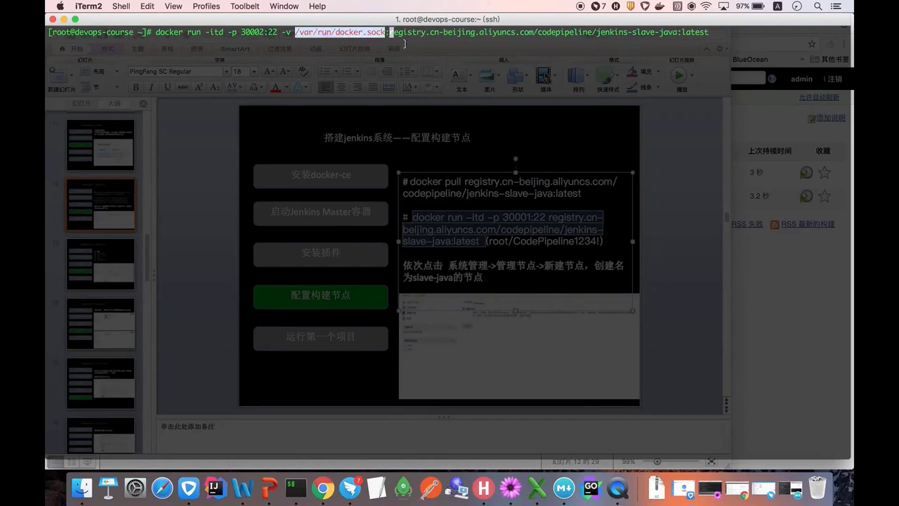
pyautogui.press('super+v')
pyautogui.press('Return')
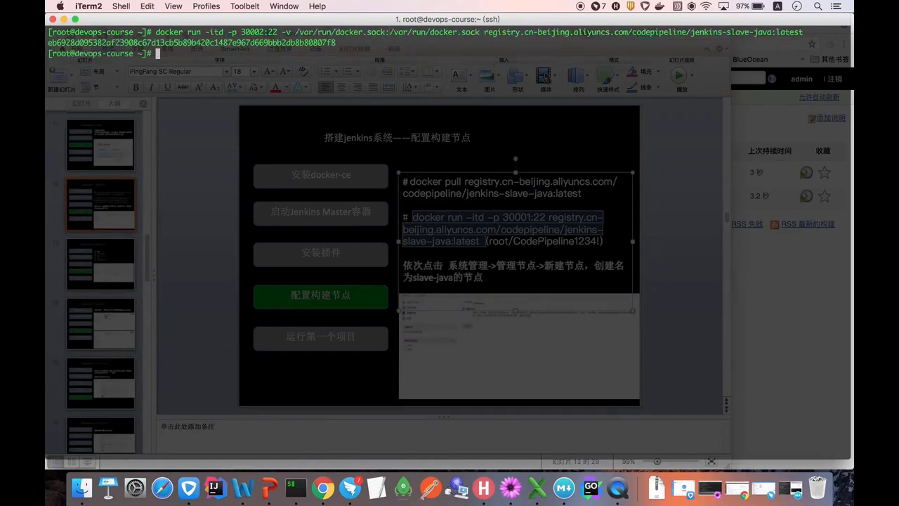
# - Confirm with docker ps that the new container is running, then return to Jenkins
pyautogui.write('docker ps')
pyautogui.press('Return')
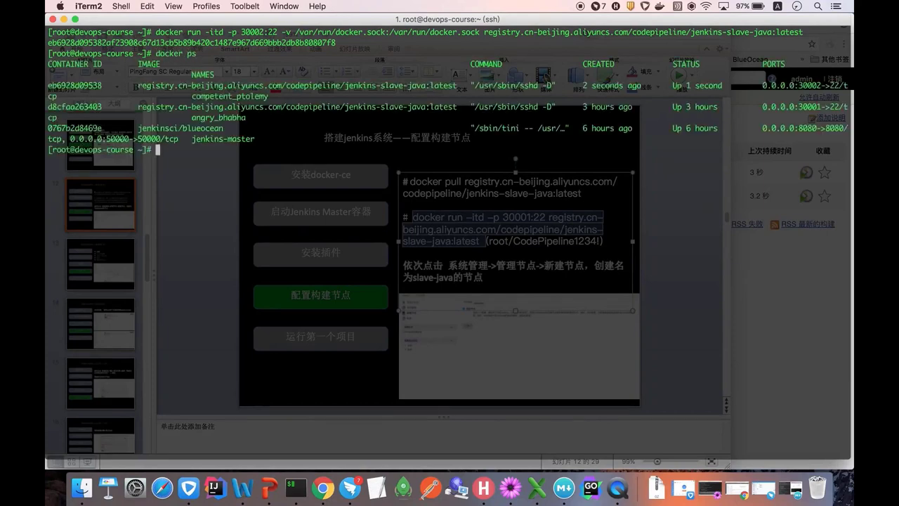
pyautogui.click(323, 487)
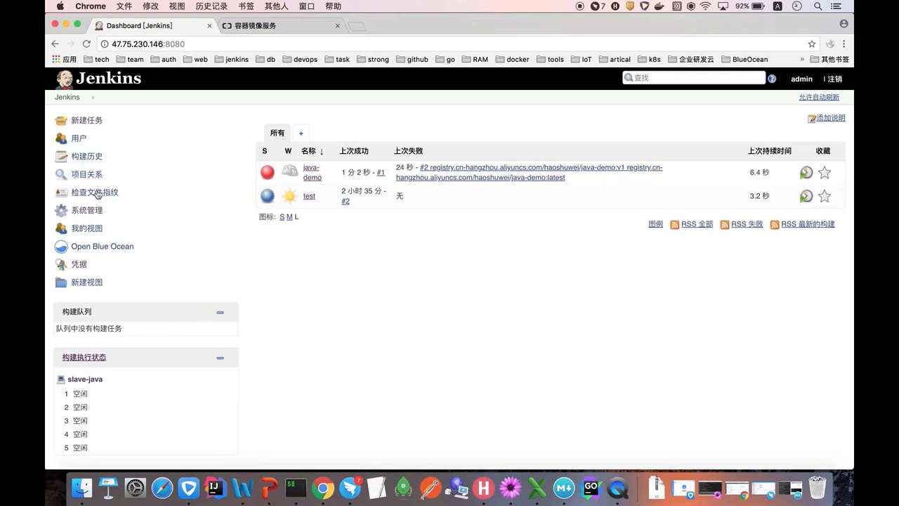
# - From Manage Nodes, start a new node slave-java8 copied from the existing slave-java node
pyautogui.click(92, 213)
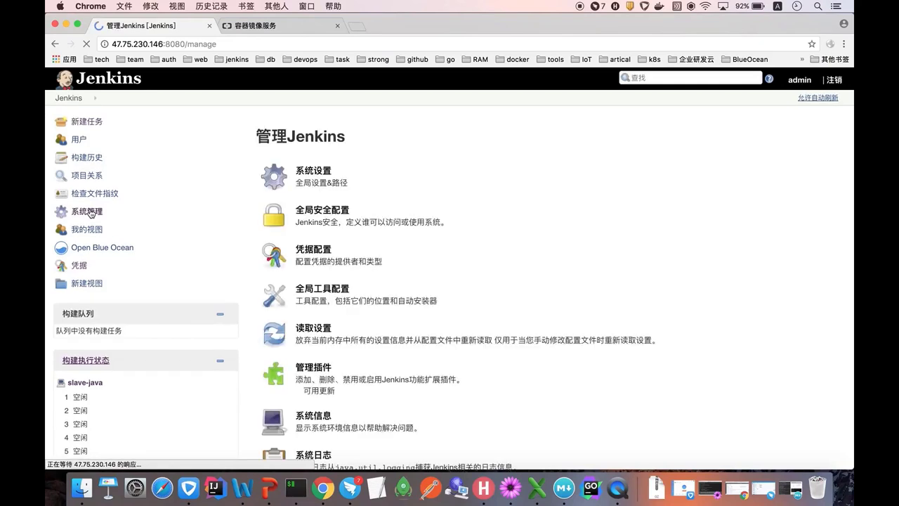
pyautogui.scroll(-6, 334, 253)
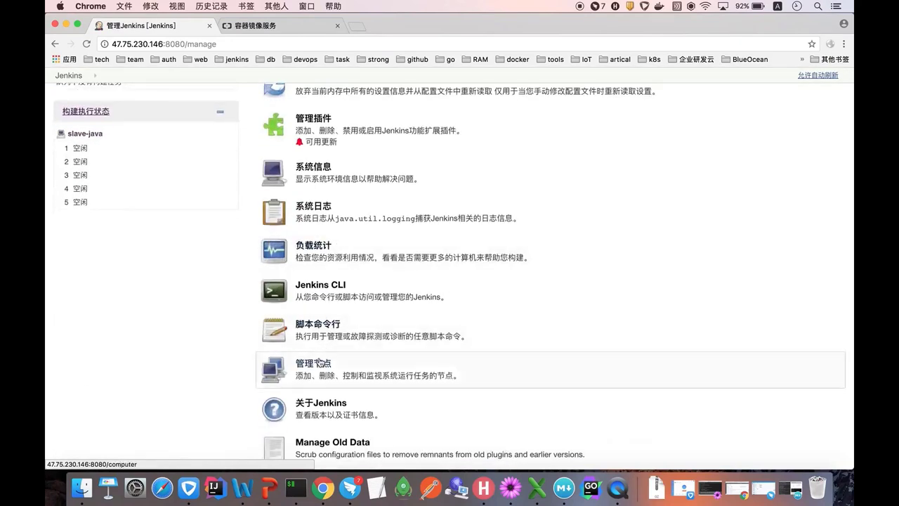
pyautogui.click(322, 363)
pyautogui.click(97, 159)
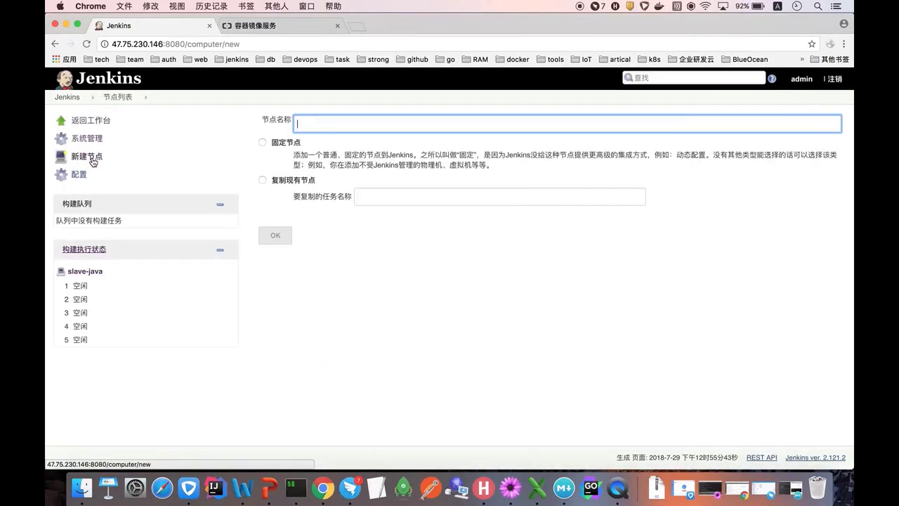
pyautogui.write('slave-java8')
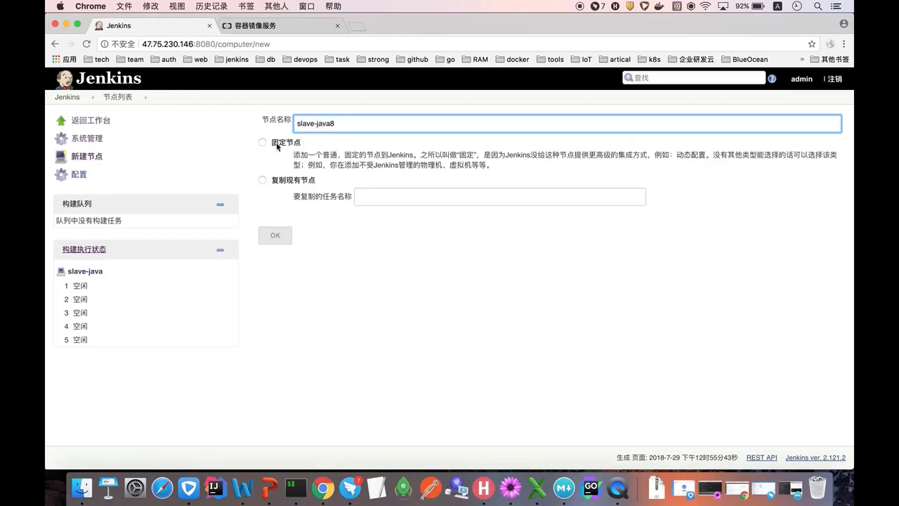
pyautogui.click(263, 142)
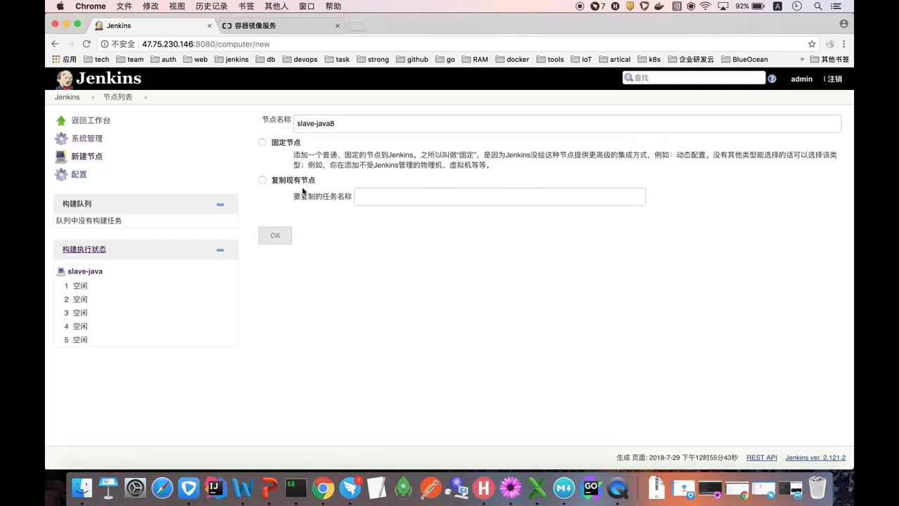
pyautogui.click(365, 202)
pyautogui.write('slave-java')
pyautogui.click(383, 265)
# - Create the copied node and change its label to slave-java8
pyautogui.click(279, 236)
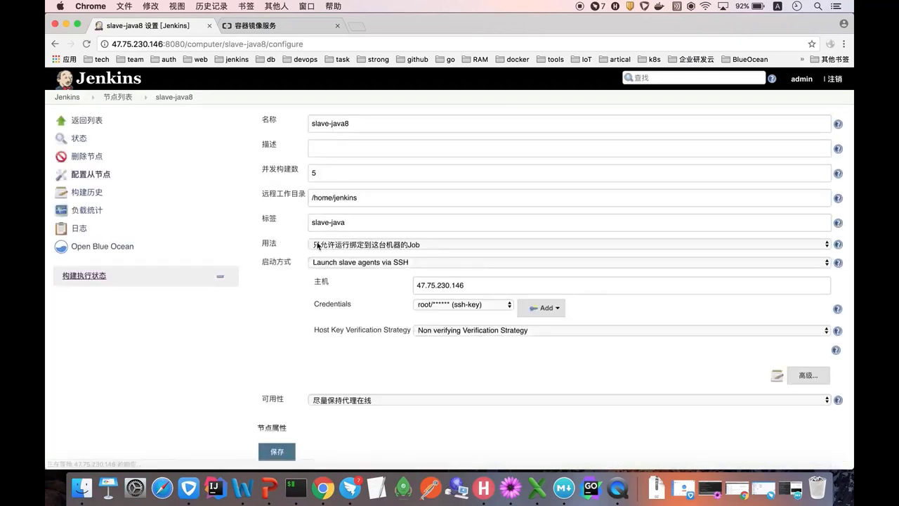
pyautogui.click(355, 223)
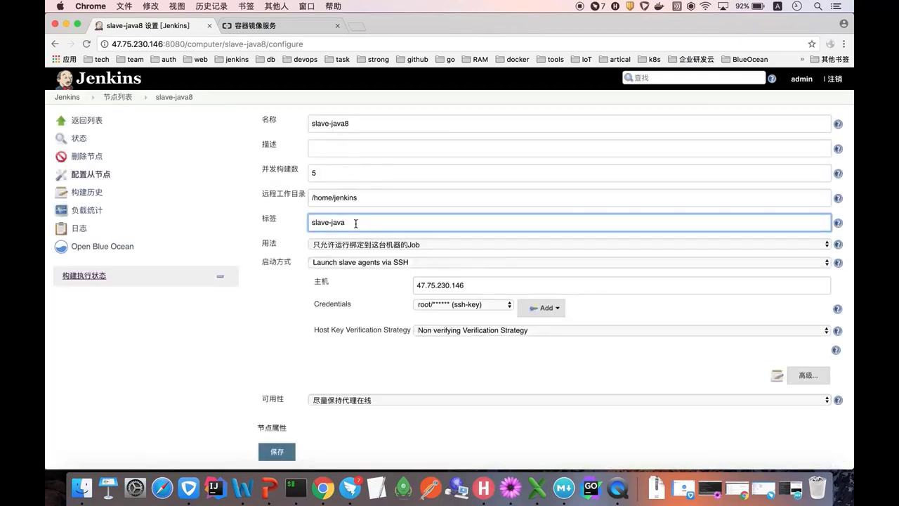
pyautogui.write('8')
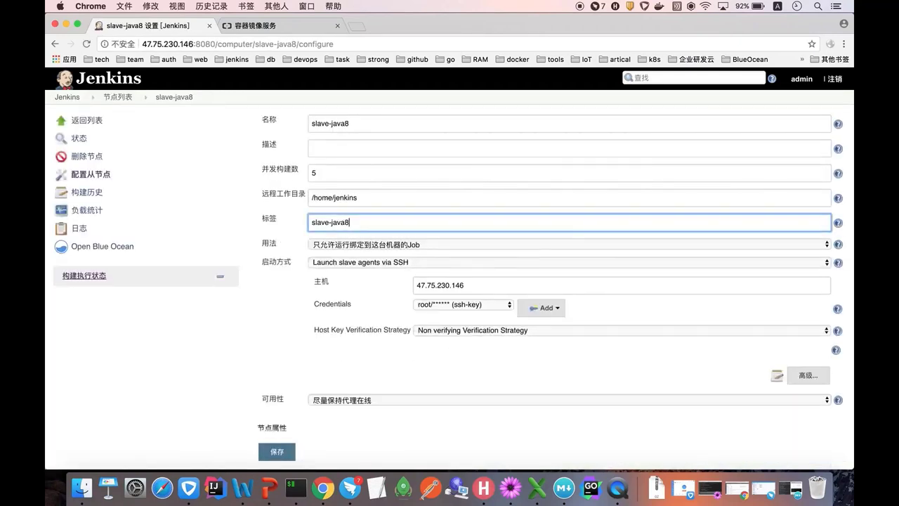
pyautogui.scroll(-1, 334, 243)
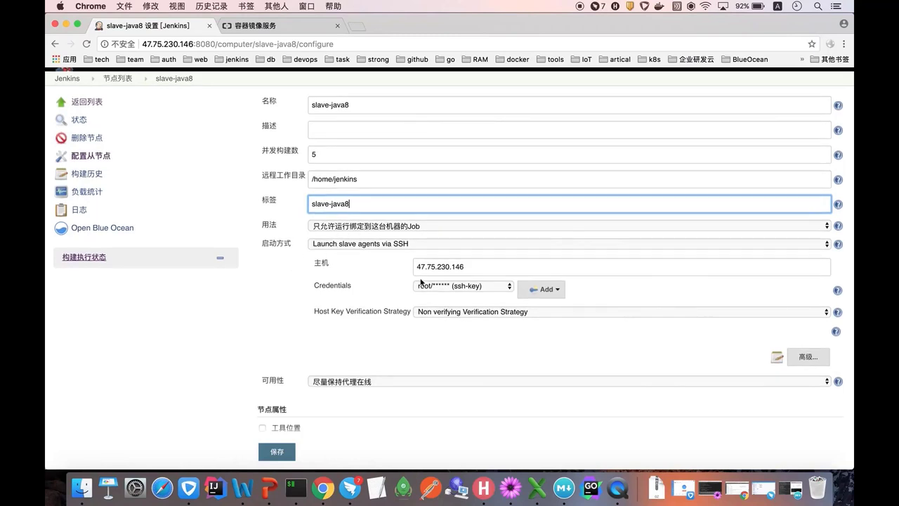
pyautogui.scroll(-1, 505, 312)
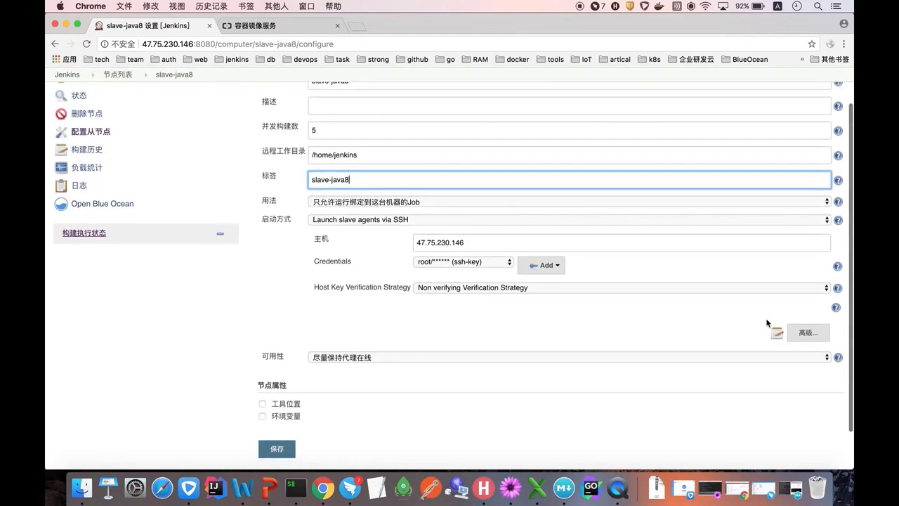
# - Set the advanced SSH port to 30002, save, and relaunch the agent
pyautogui.click(796, 332)
pyautogui.click(460, 336)
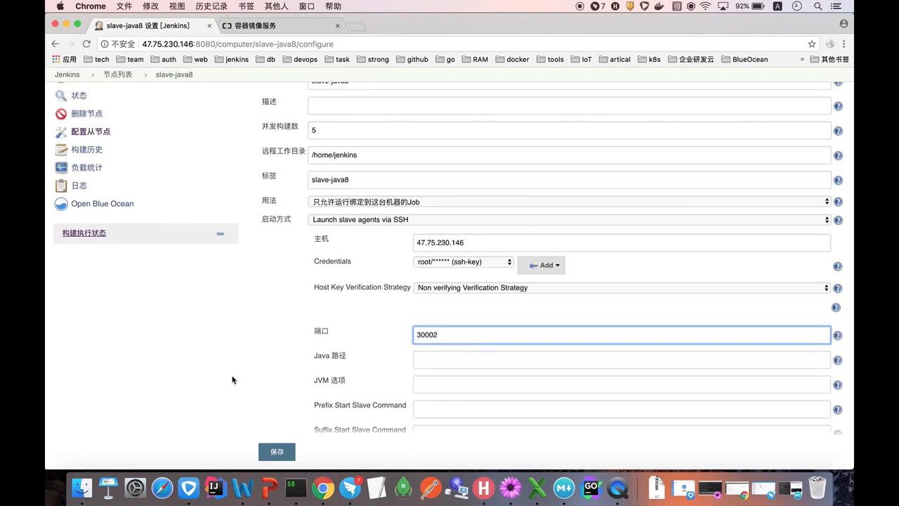
pyautogui.scroll(-2, 228, 377)
pyautogui.click(275, 452)
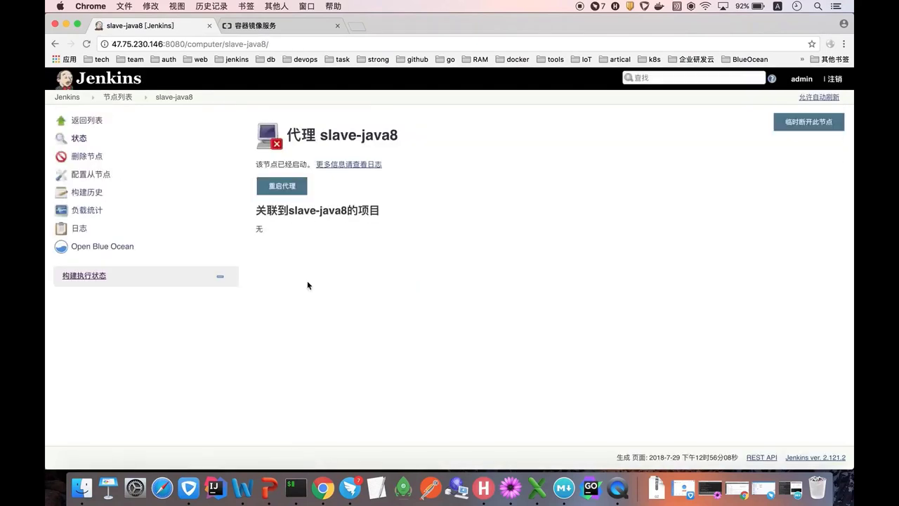
pyautogui.click(290, 193)
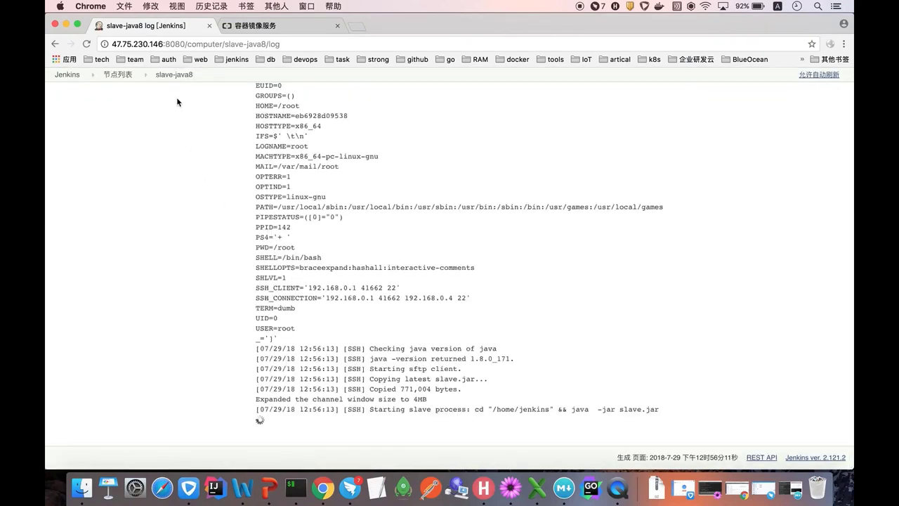
pyautogui.click(173, 75)
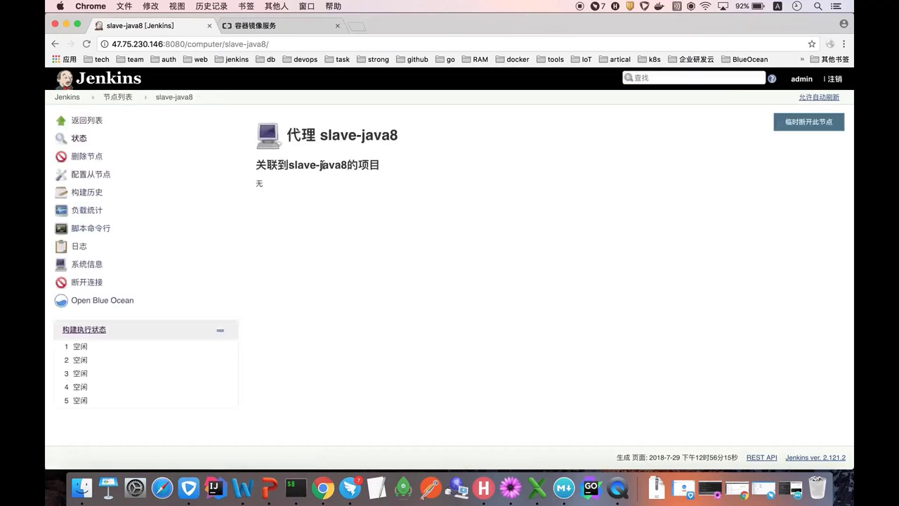
# - Open the java-demo job's configuration from the dashboard
pyautogui.click(66, 97)
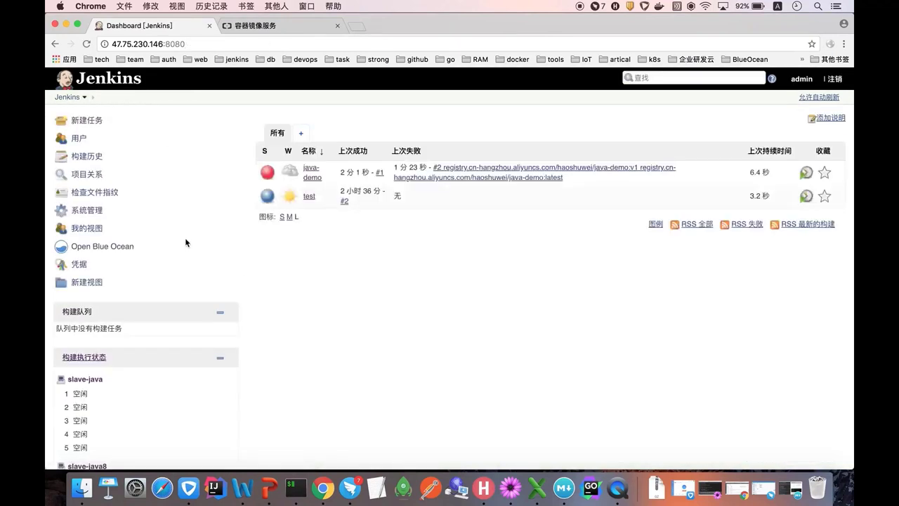
pyautogui.scroll(-5, 309, 370)
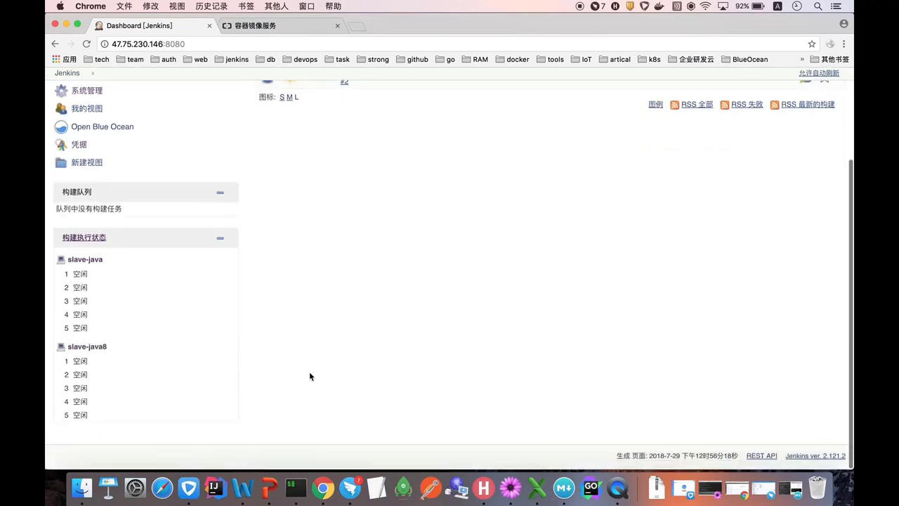
pyautogui.scroll(3, 309, 371)
pyautogui.click(313, 141)
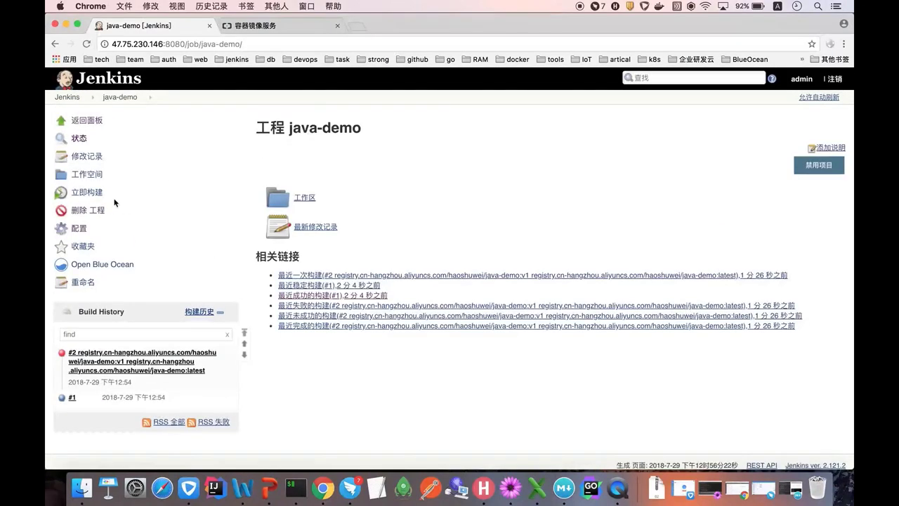
pyautogui.click(79, 231)
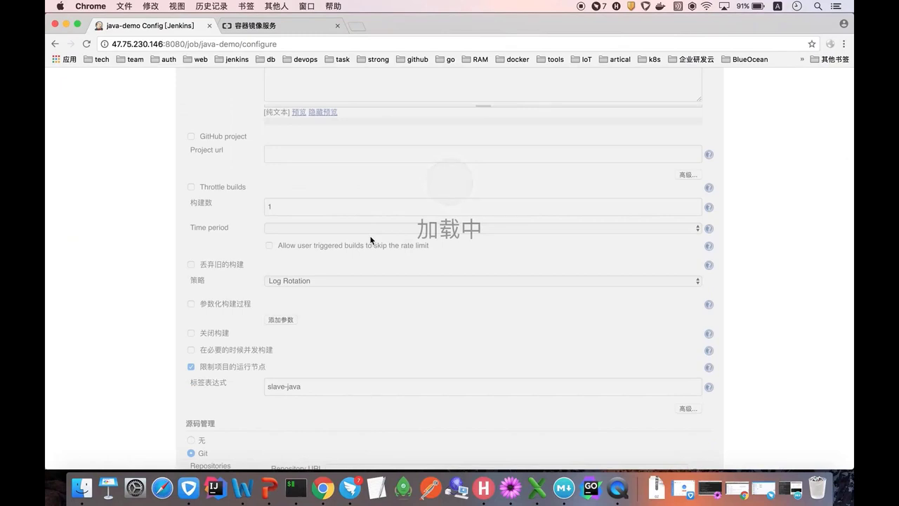
# - Set the Label Expression to slave-java8, save, and start and open build #3
pyautogui.scroll(-3, 370, 239)
pyautogui.click(331, 214)
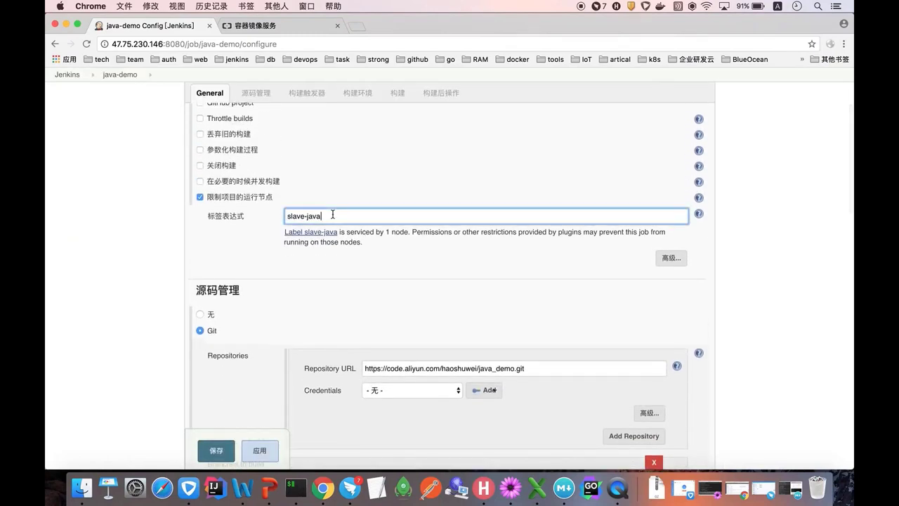
pyautogui.write('8')
pyautogui.click(149, 254)
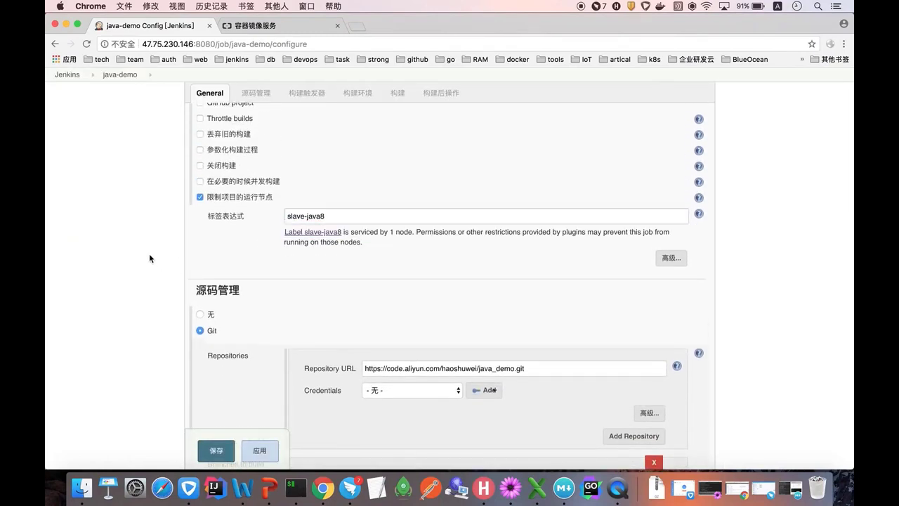
pyautogui.scroll(-5, 153, 266)
pyautogui.click(217, 456)
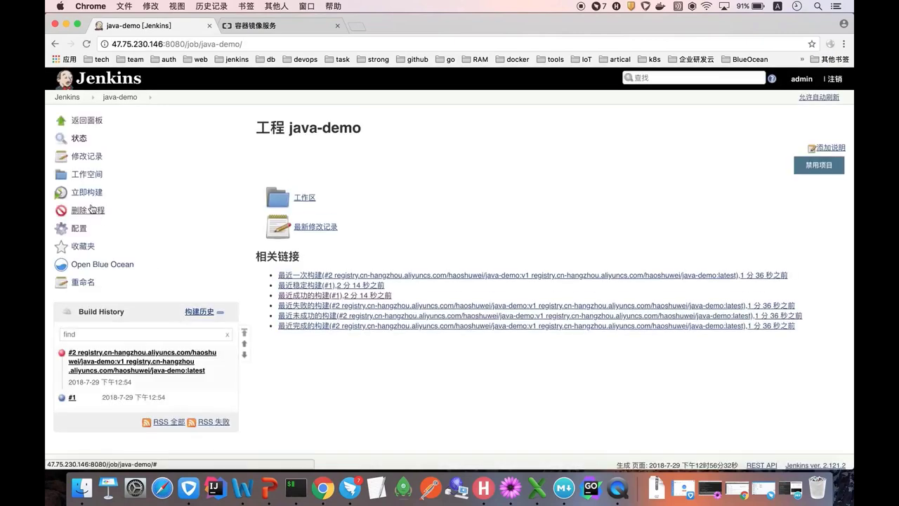
pyautogui.click(122, 97)
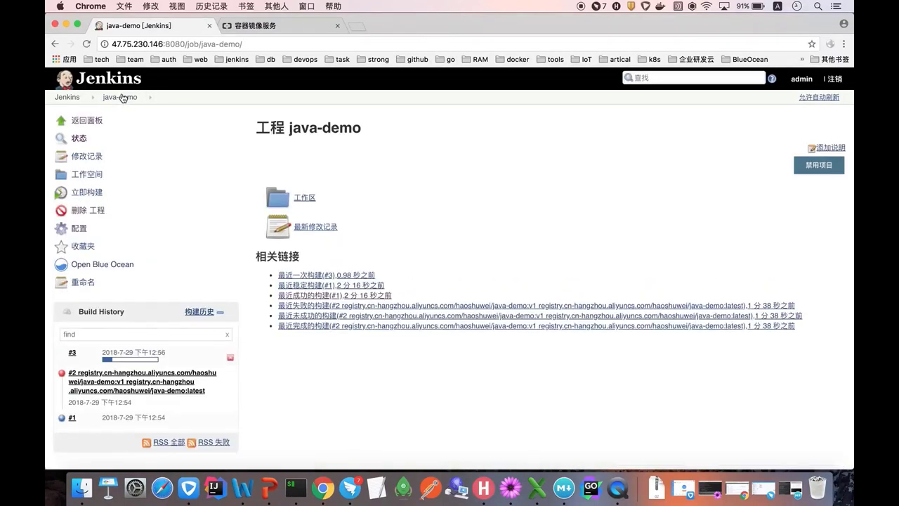
pyautogui.click(126, 354)
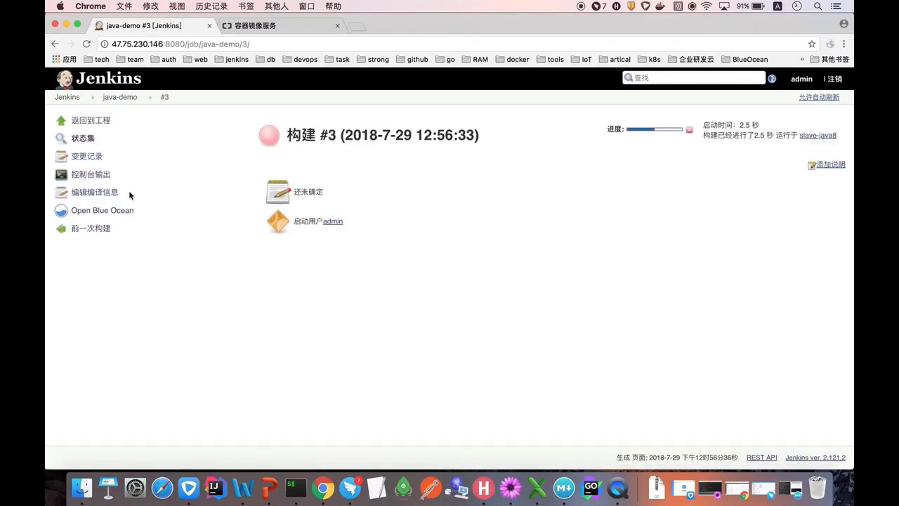
# - Check build #3's console output against the registry's repository list
pyautogui.click(95, 176)
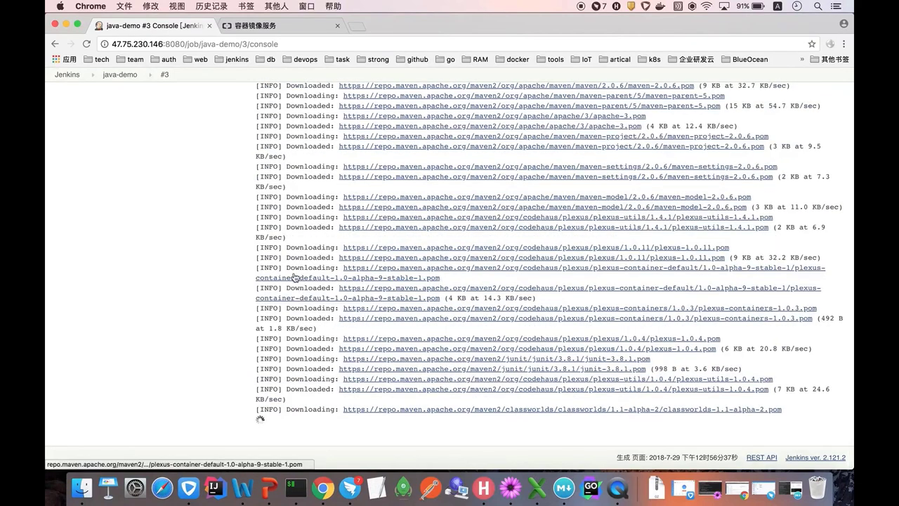
pyautogui.click(252, 27)
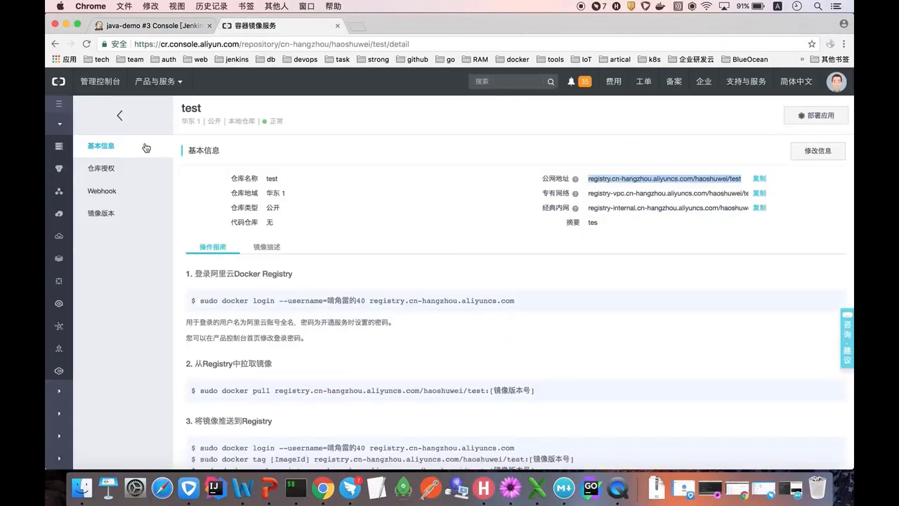
pyautogui.click(122, 122)
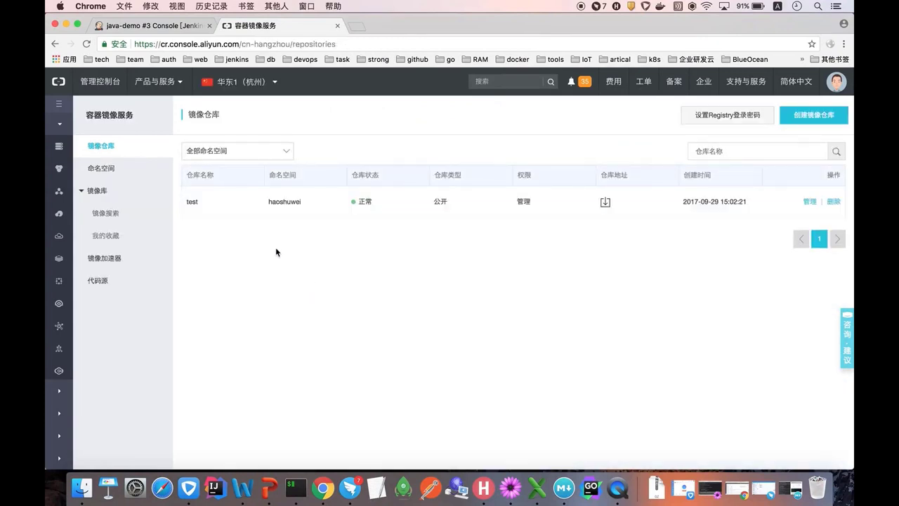
pyautogui.click(176, 30)
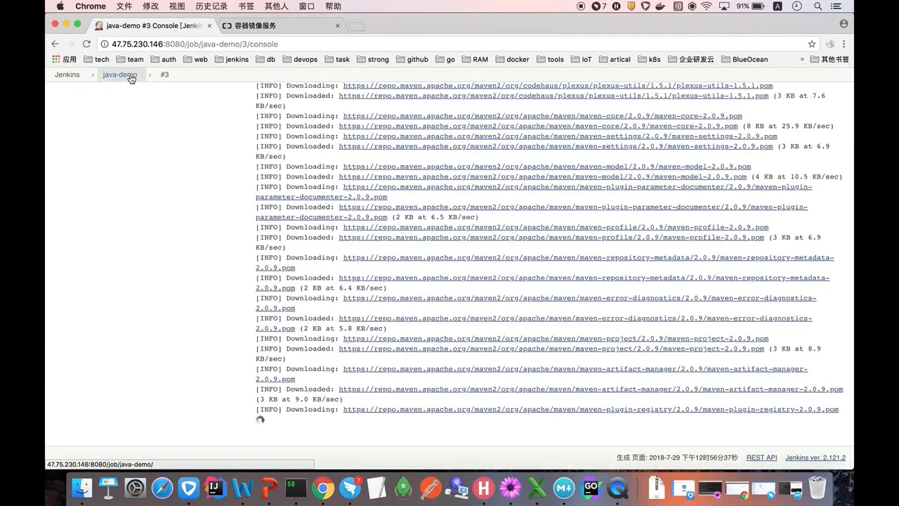
# - Reopen build #3's console from the java-demo page and review the v1 and latest docker push output
pyautogui.click(130, 77)
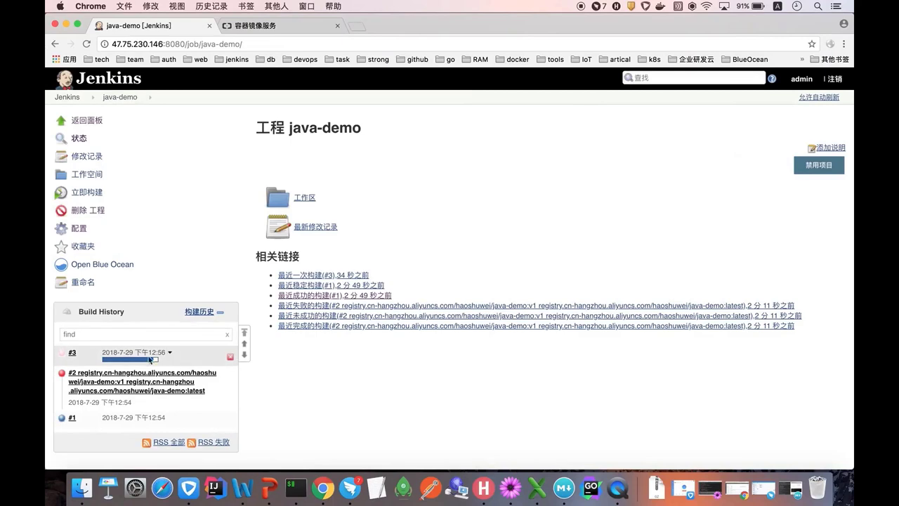
pyautogui.click(136, 352)
pyautogui.click(95, 181)
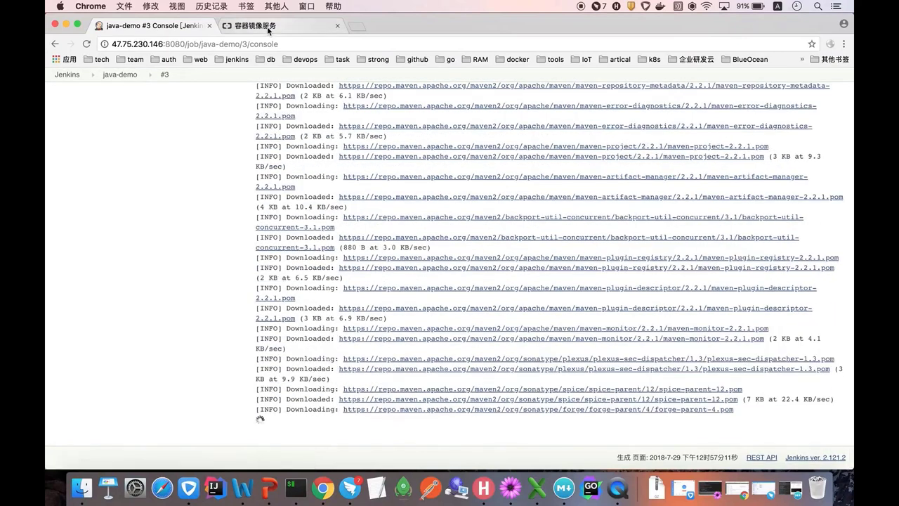
pyautogui.click(267, 28)
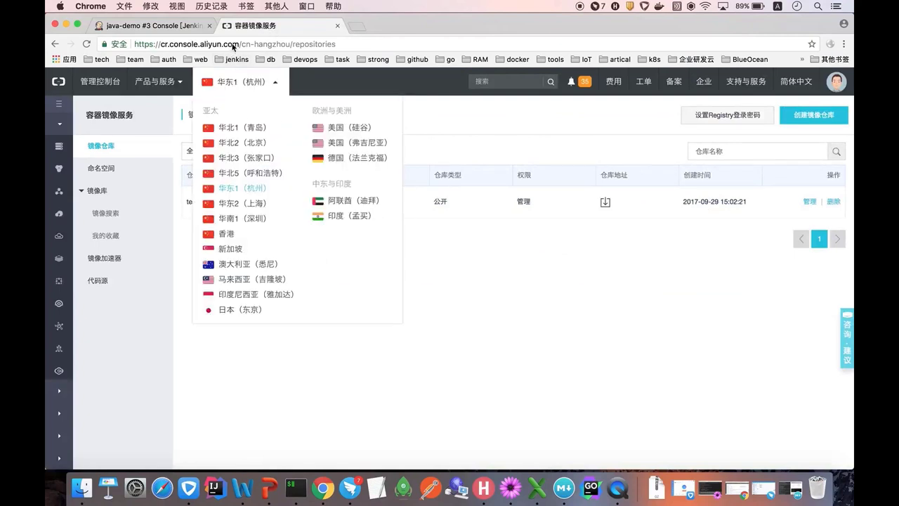
pyautogui.click(191, 28)
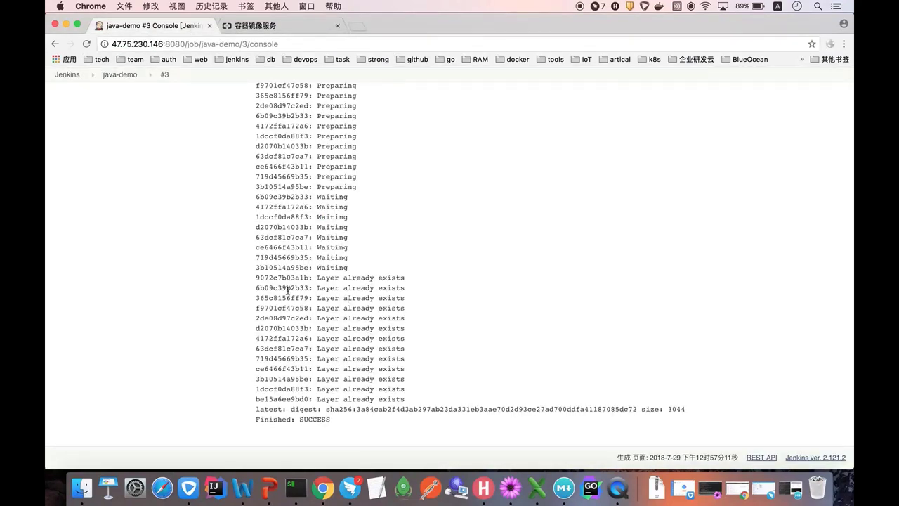
pyautogui.scroll(8, 287, 290)
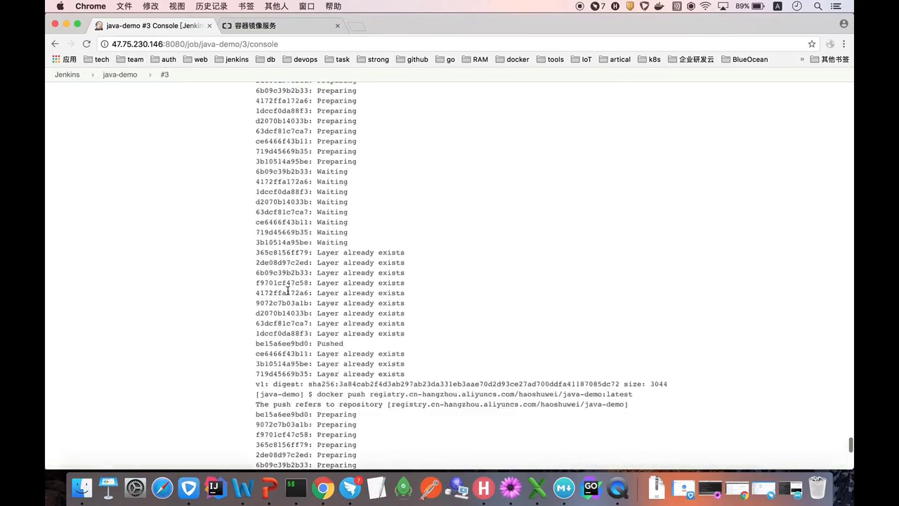
pyautogui.scroll(3, 287, 290)
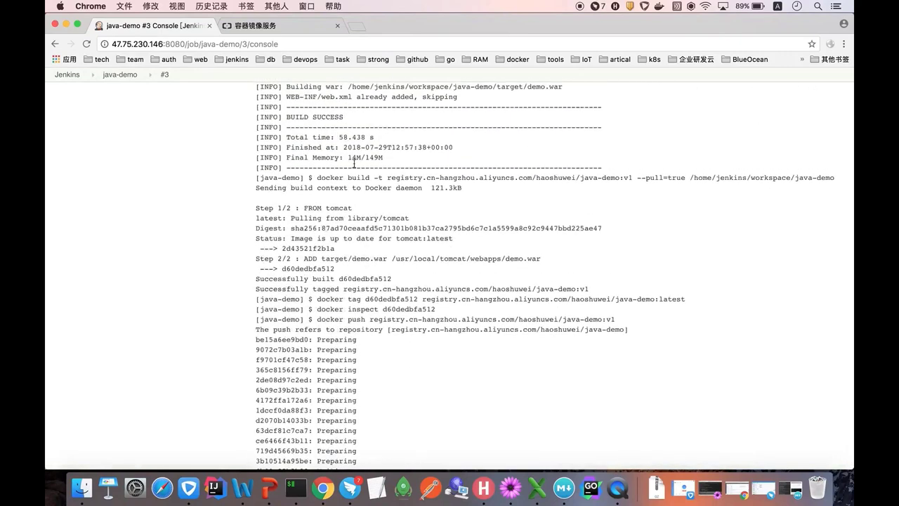
pyautogui.click(288, 27)
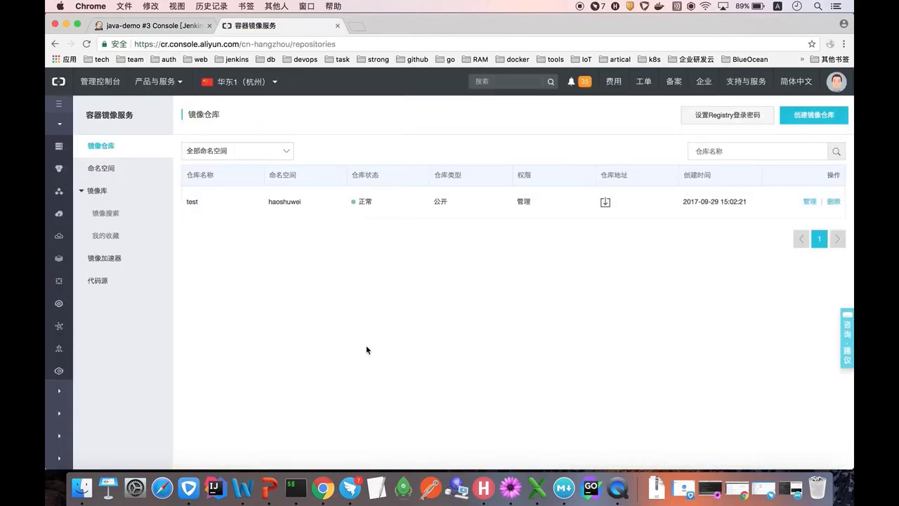
# - Reload the repositories and verify java-demo's image versions include latest and v1
pyautogui.click(87, 44)
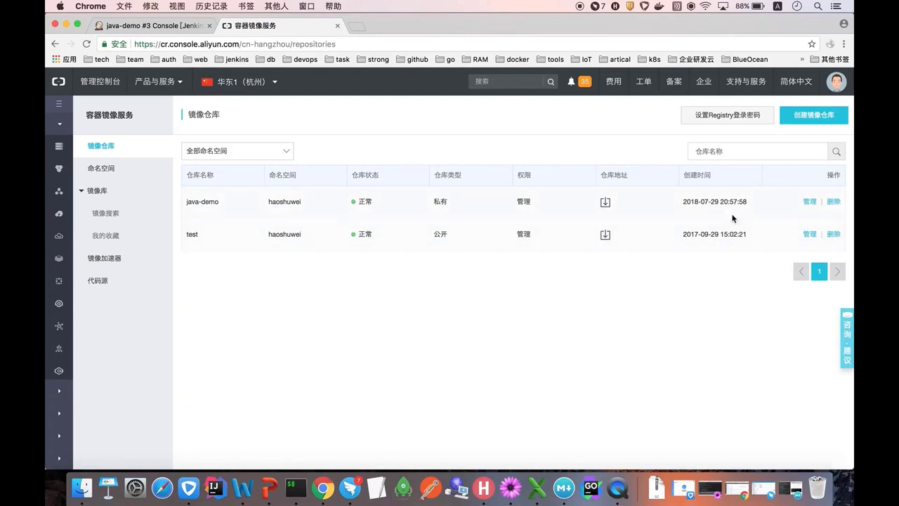
pyautogui.click(809, 202)
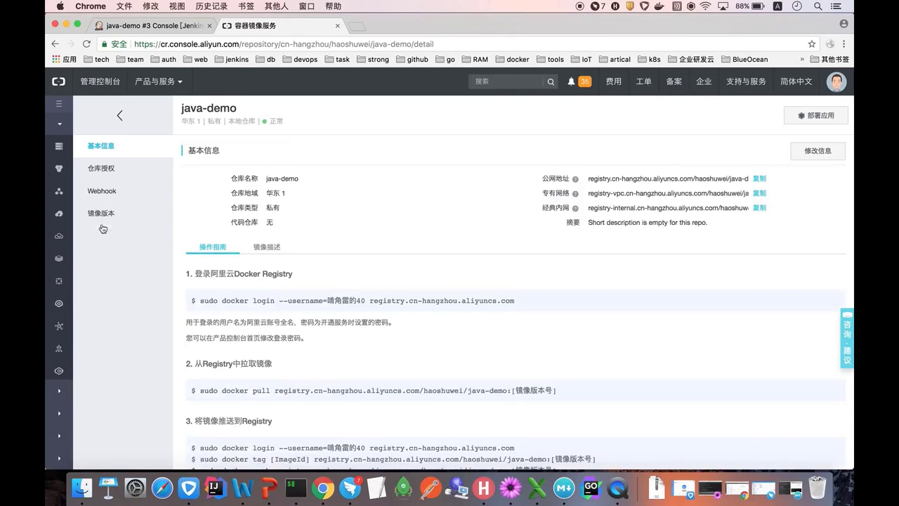
pyautogui.click(102, 213)
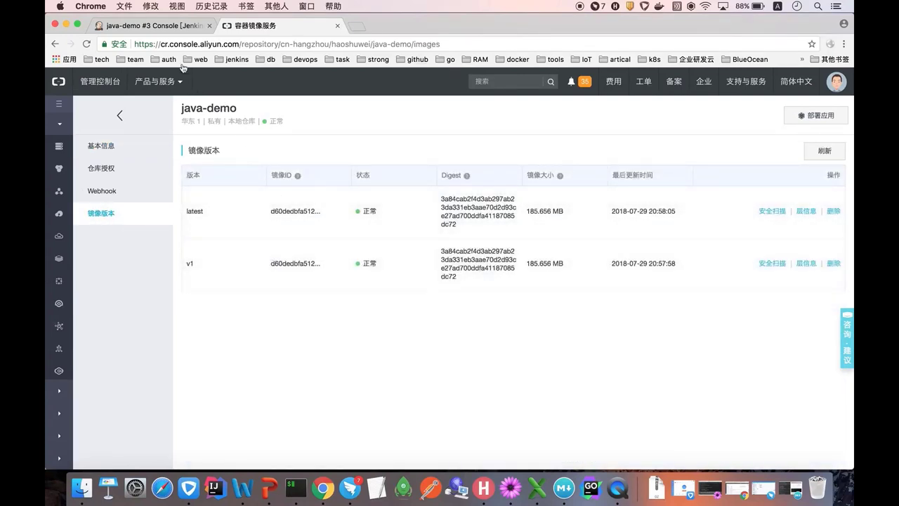
pyautogui.click(153, 26)
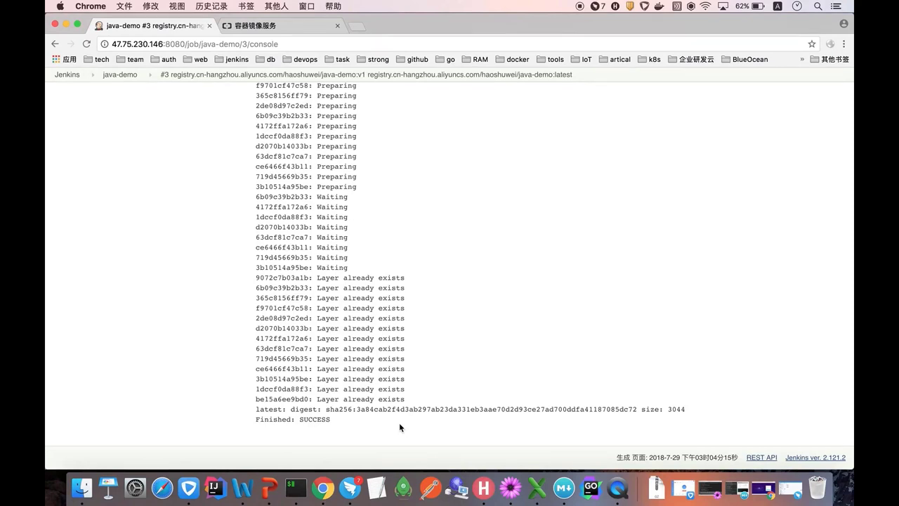
# - Open java-demo's configuration and expand the 增加构建步骤 list in the 构建 section
pyautogui.click(121, 74)
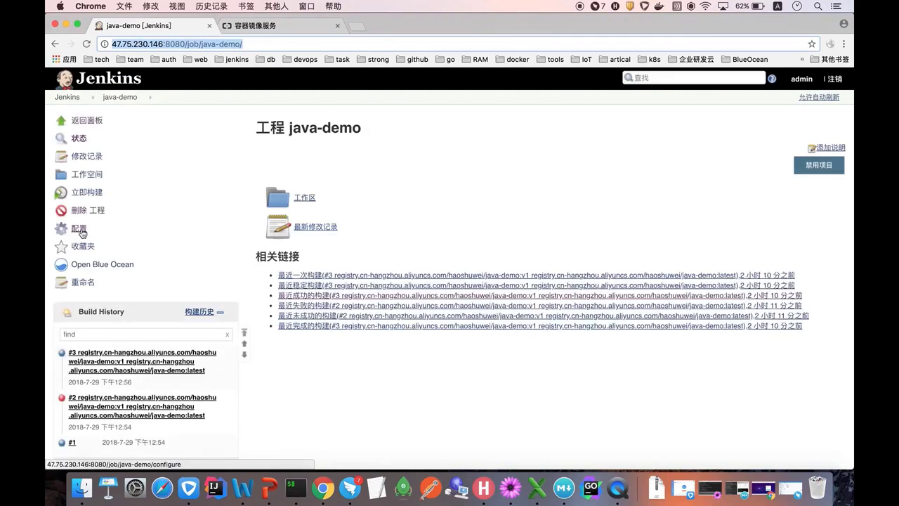
pyautogui.click(79, 230)
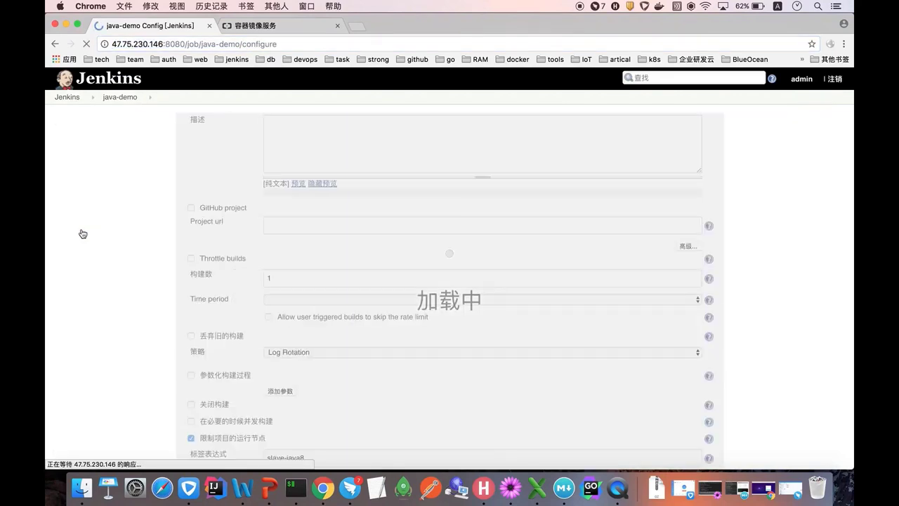
pyautogui.scroll(-15, 210, 264)
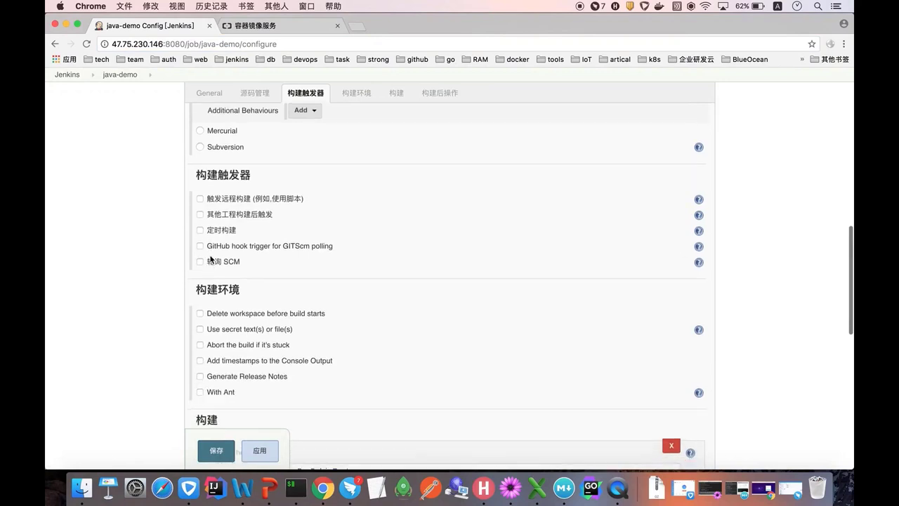
pyautogui.scroll(-6, 210, 260)
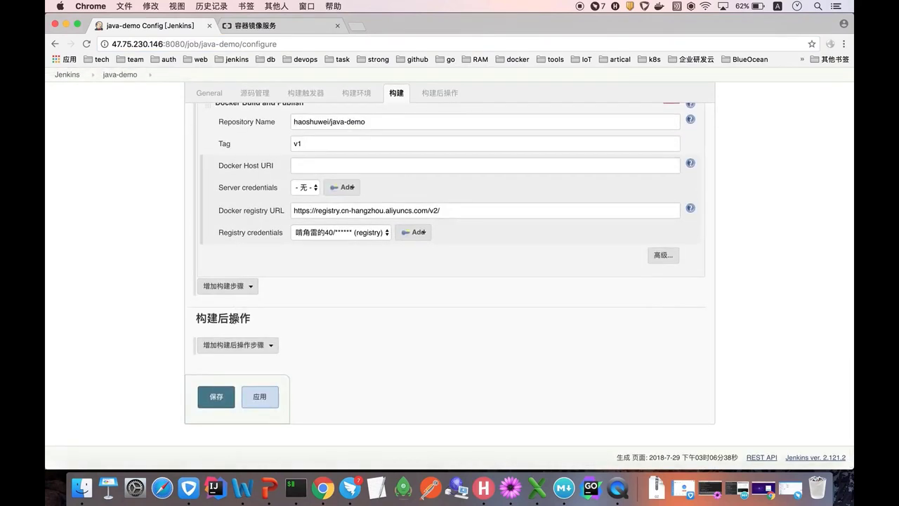
pyautogui.click(236, 286)
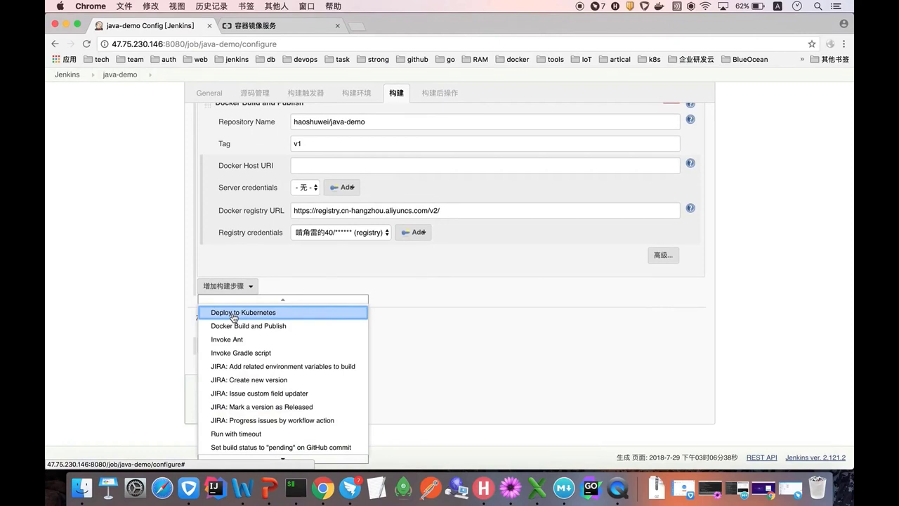
# - Add a Deploy to Kubernetes build step and check its still-empty Kubeconfig dropdown
pyautogui.click(234, 313)
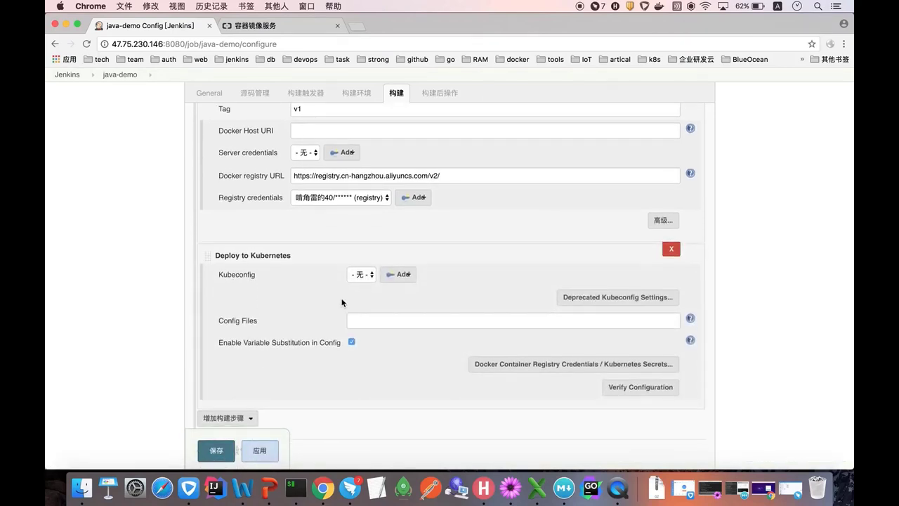
pyautogui.scroll(-1, 334, 302)
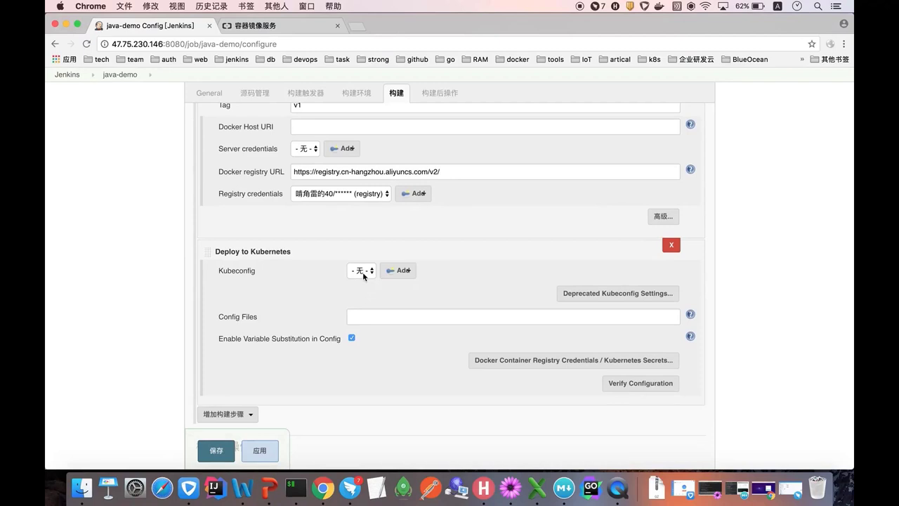
pyautogui.click(362, 272)
pyautogui.rightClick(322, 488)
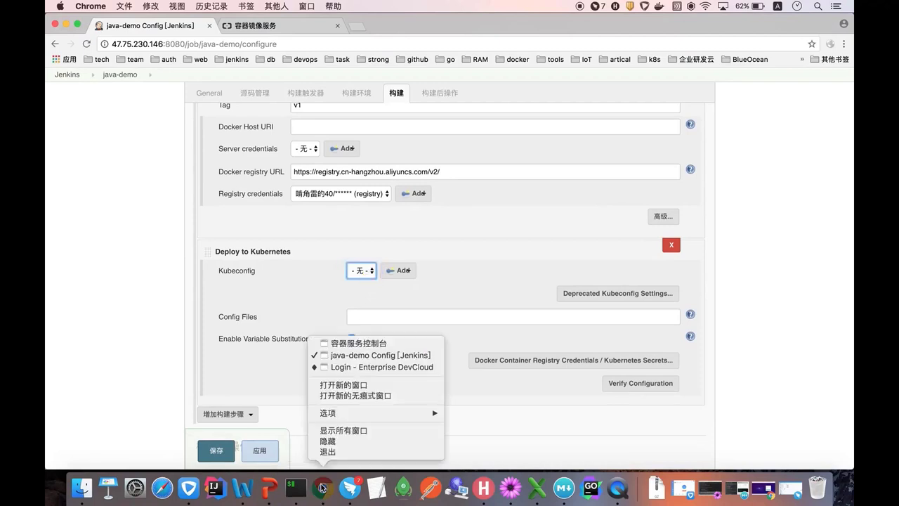
pyautogui.click(346, 343)
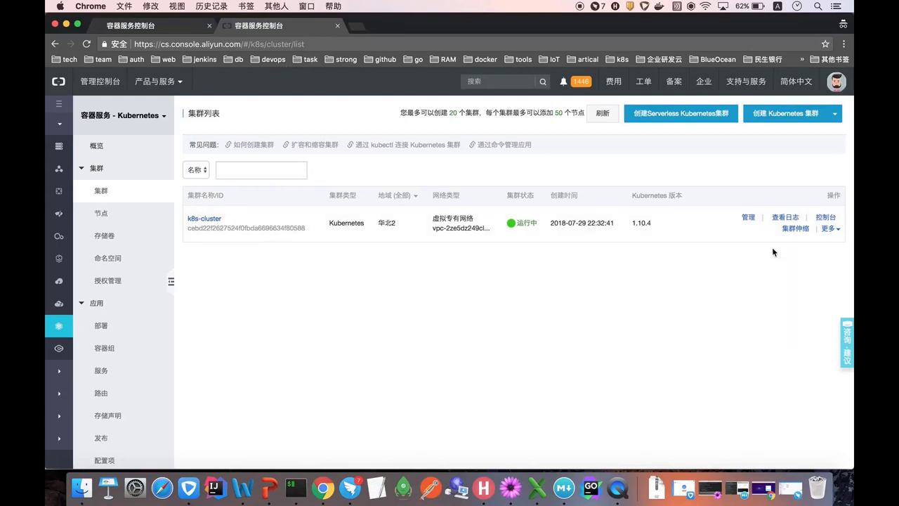
# - Copy the k8s-cluster's KubeConfig from its cluster details page
pyautogui.click(748, 216)
pyautogui.scroll(-5, 324, 294)
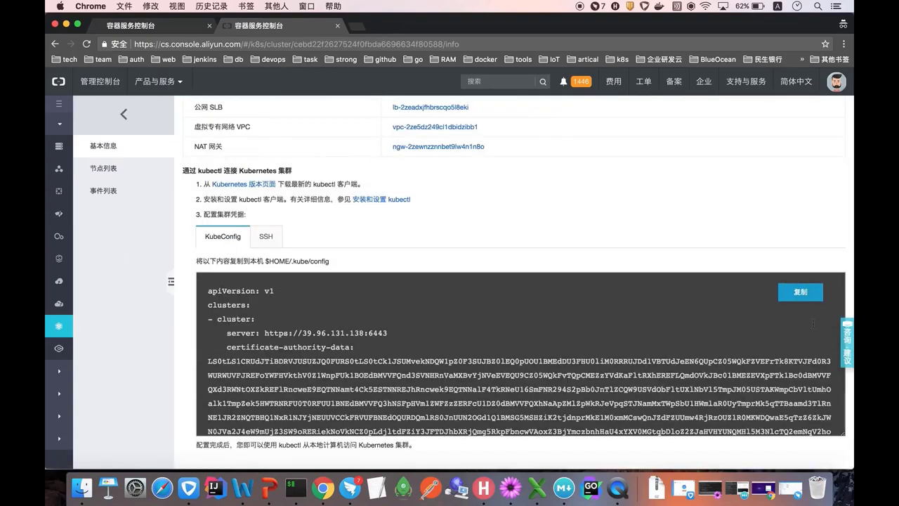
pyautogui.click(800, 292)
pyautogui.scroll(1, 493, 325)
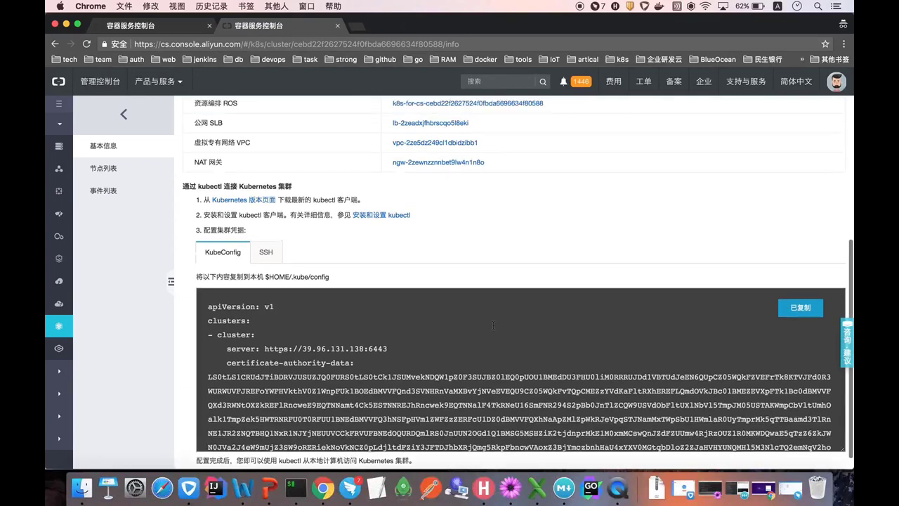
pyautogui.scroll(3, 493, 325)
pyautogui.rightClick(322, 487)
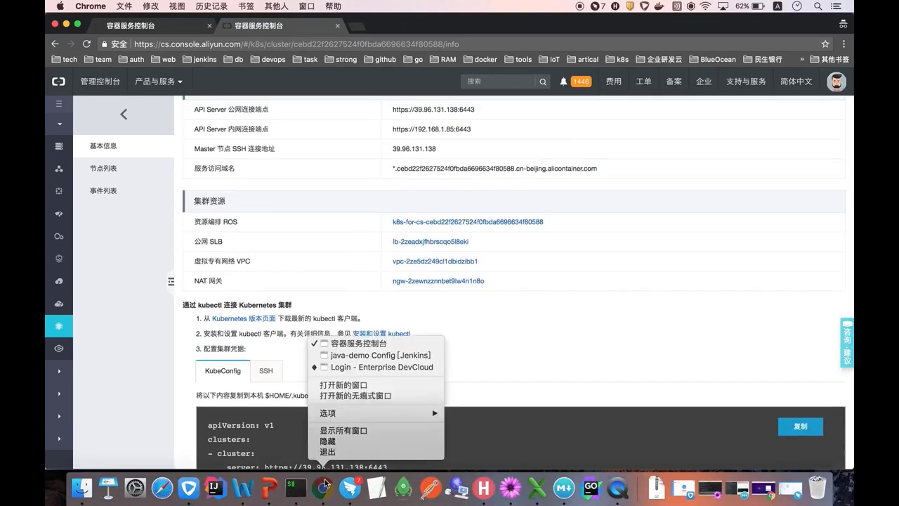
pyautogui.click(355, 355)
# - Create a Kubernetes kubeconfig credential named k8s from the pasted cluster KubeConfig
pyautogui.click(396, 273)
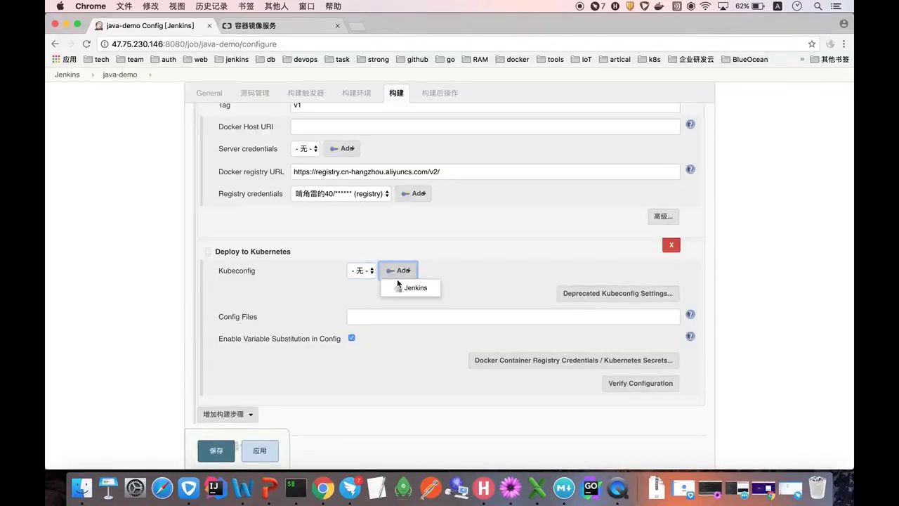
pyautogui.click(401, 288)
pyautogui.click(239, 225)
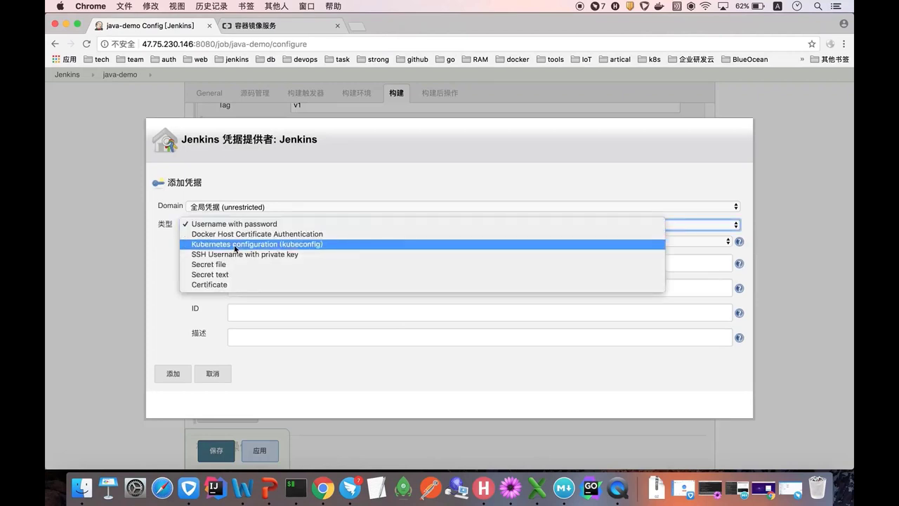
pyautogui.click(235, 245)
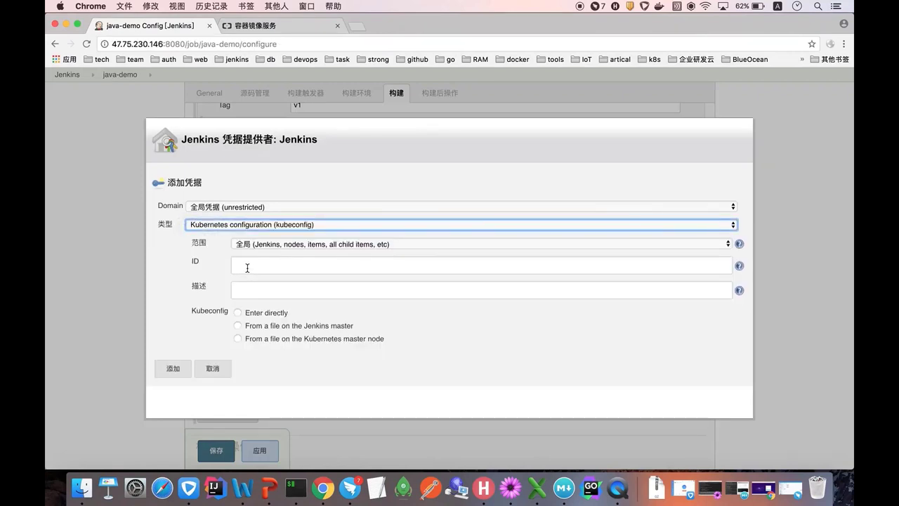
pyautogui.click(248, 265)
pyautogui.click(246, 282)
pyautogui.click(248, 290)
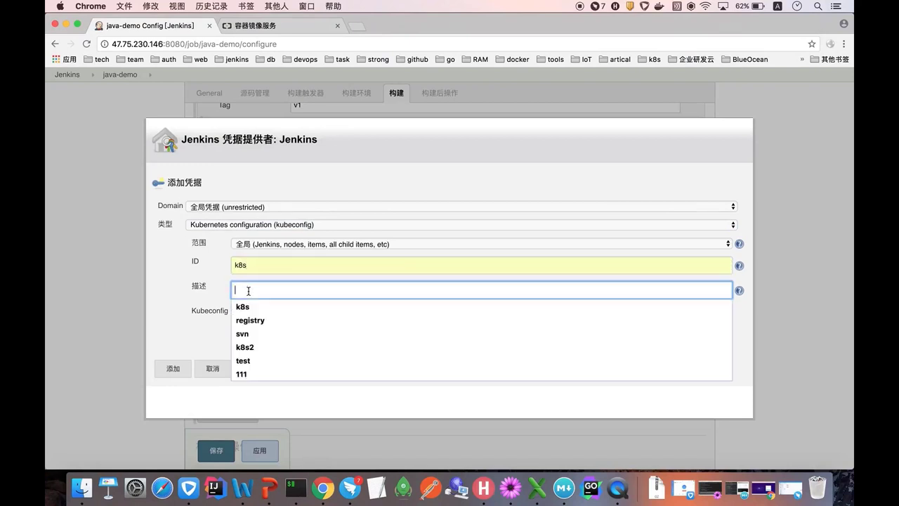
pyautogui.write('k8s')
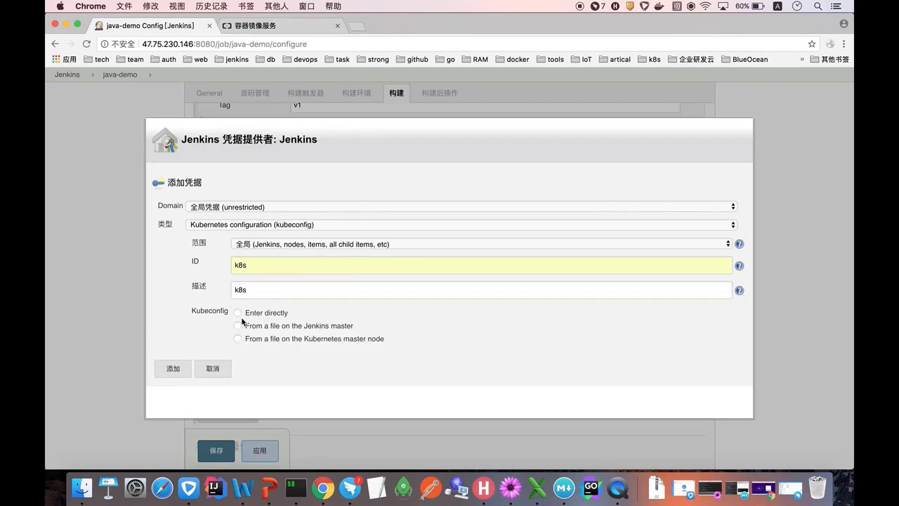
pyautogui.click(239, 313)
pyautogui.click(307, 345)
pyautogui.press('super+v')
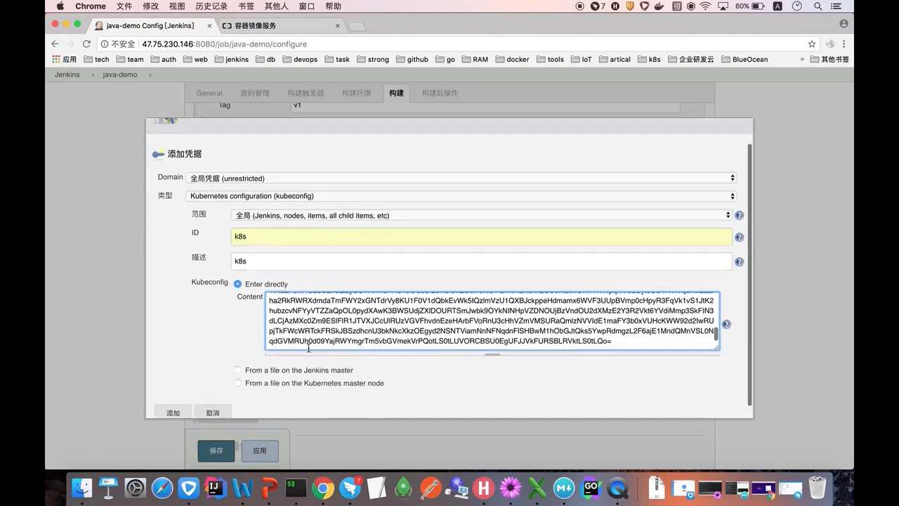
pyautogui.click(199, 400)
# - Select the k8s kubeconfig and set Config Files to deployment.yaml
pyautogui.click(371, 273)
pyautogui.click(369, 280)
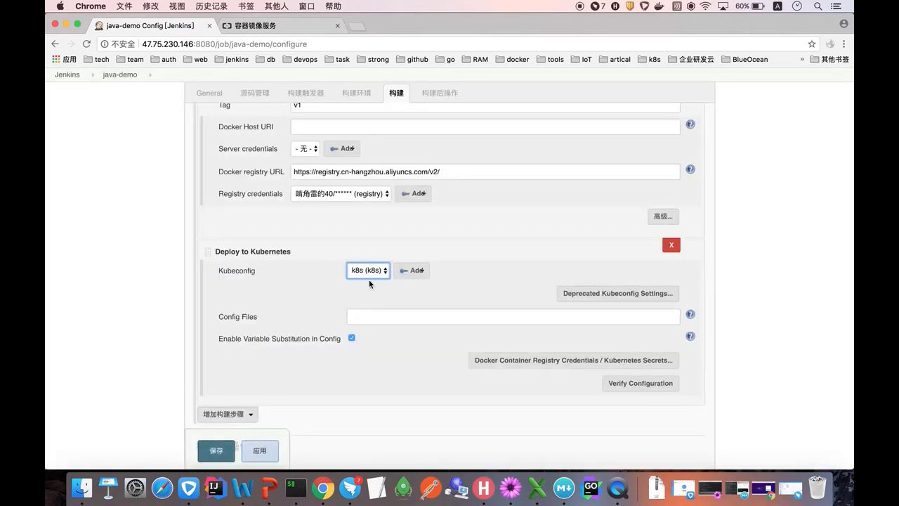
pyautogui.click(360, 316)
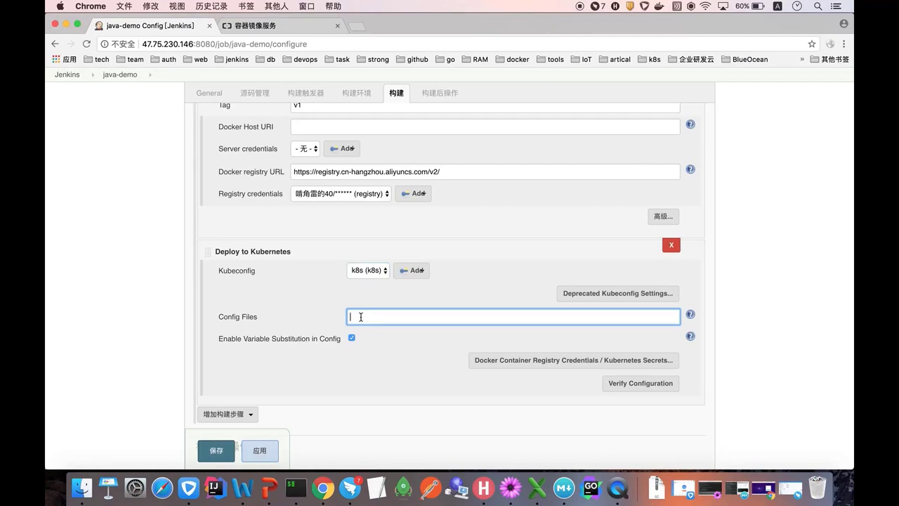
pyautogui.write('deployment.yaml')
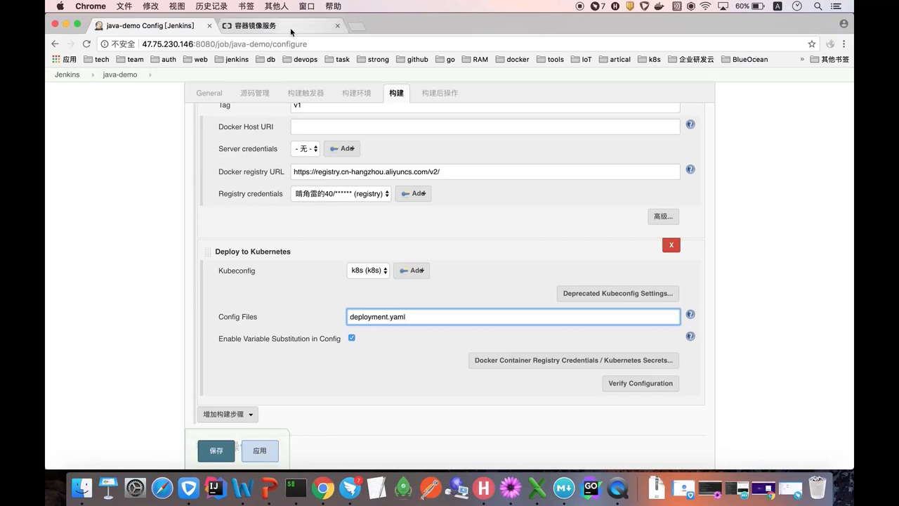
# - Load the Aliyun Code site in a new browser tab
pyautogui.click(357, 26)
pyautogui.write('code')
pyautogui.press('Return')
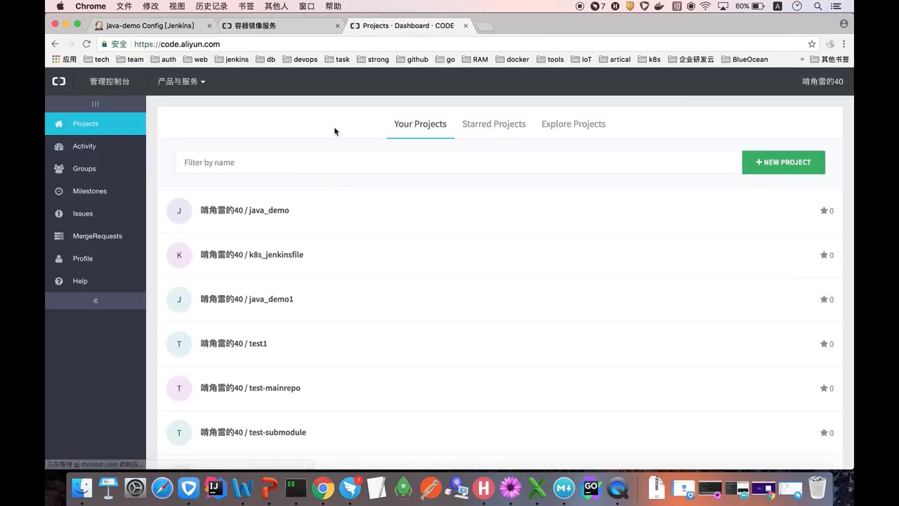
# - Open deployment.yaml from java_demo commit b5d4ca9f and inspect its java-demo:v1 image line
pyautogui.click(280, 210)
pyautogui.click(288, 293)
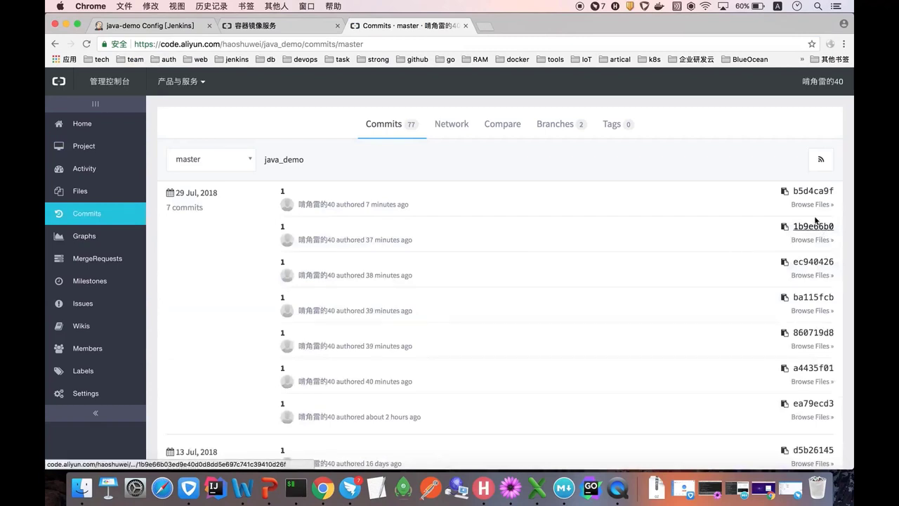
pyautogui.click(812, 204)
pyautogui.scroll(-1, 247, 238)
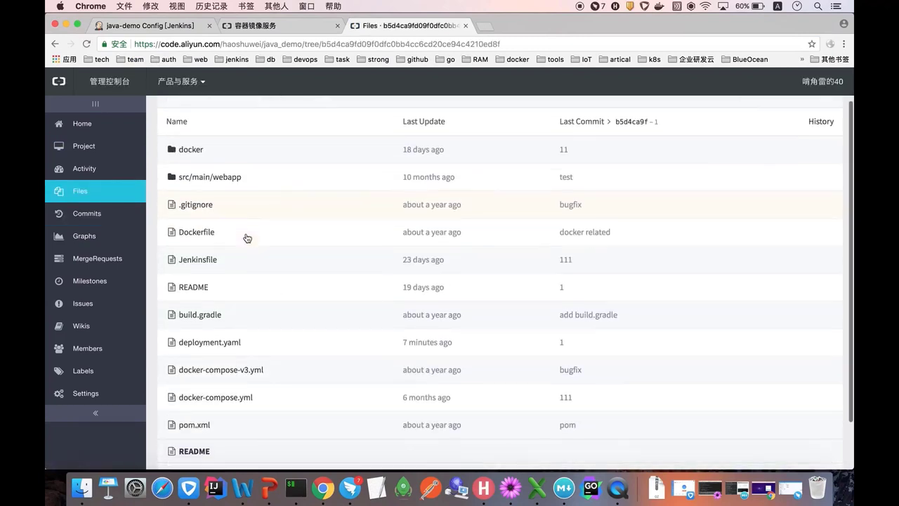
pyautogui.click(218, 304)
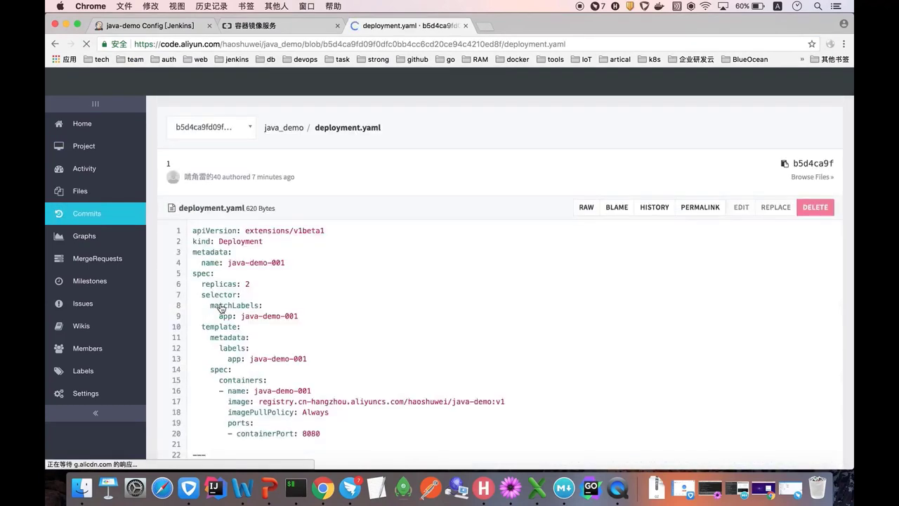
pyautogui.scroll(-2, 331, 306)
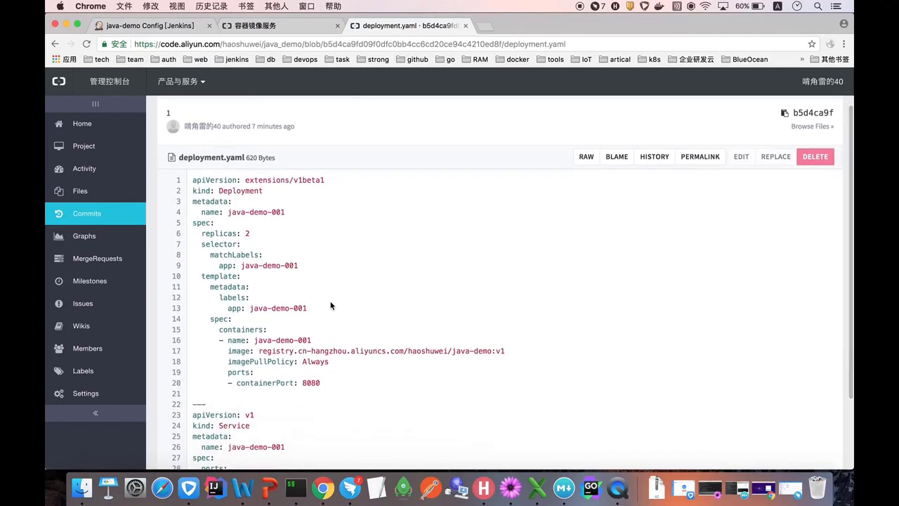
pyautogui.scroll(-2, 331, 306)
pyautogui.moveTo(507, 312); pyautogui.dragTo(259, 316)
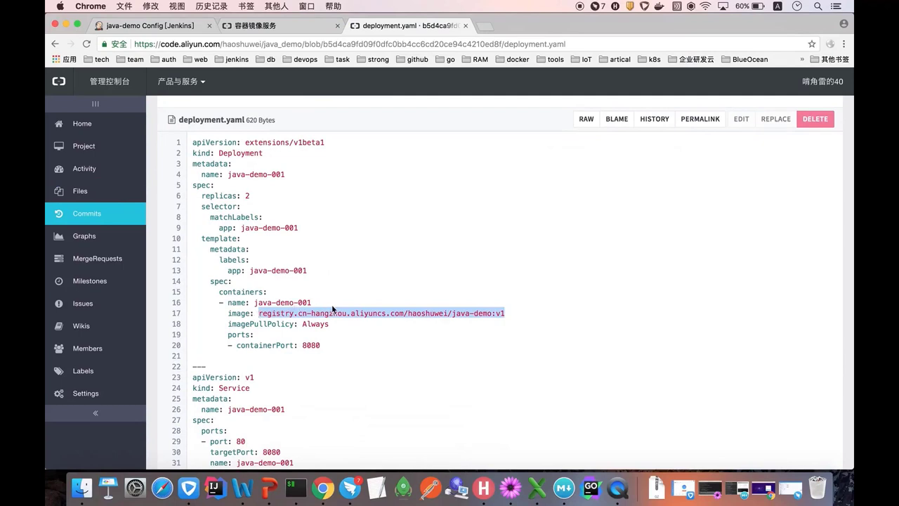
pyautogui.scroll(-3, 331, 304)
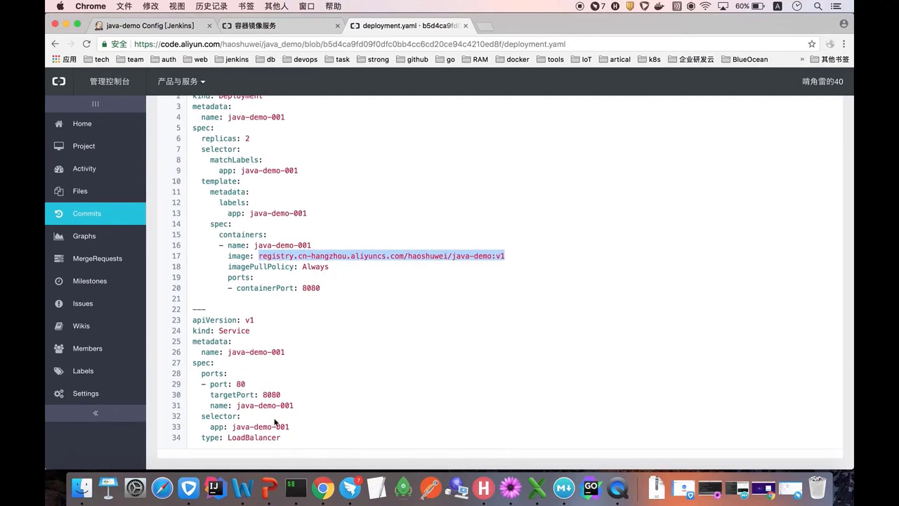
pyautogui.scroll(3, 321, 351)
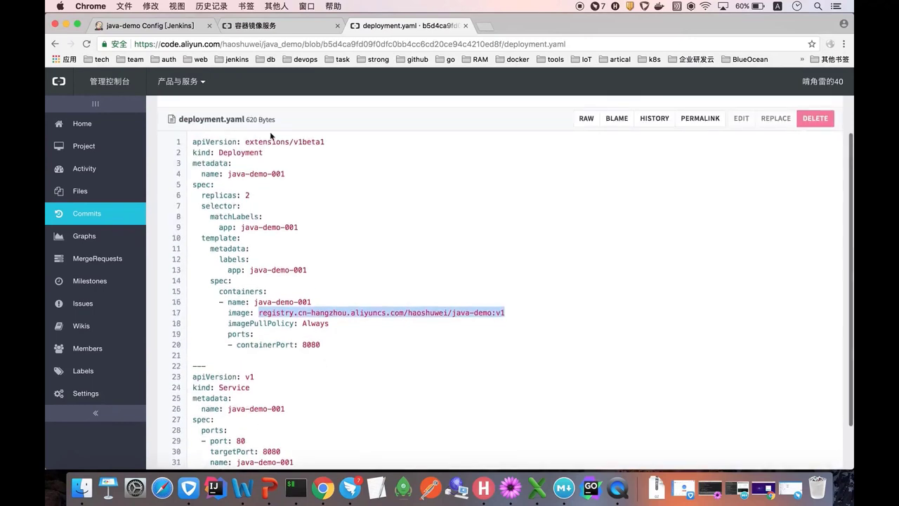
pyautogui.click(168, 27)
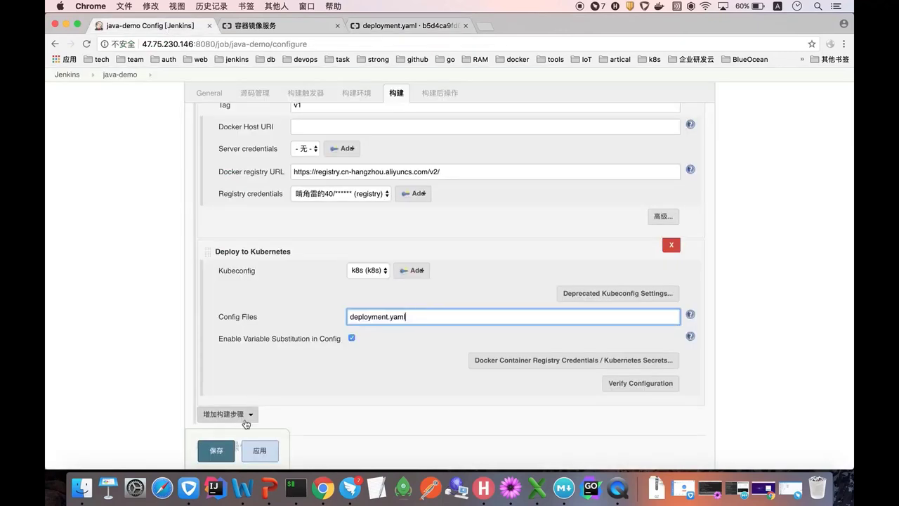
# - Save the job, run build #4, and watch the Kubernetes deployment finish with SUCCESS
pyautogui.scroll(-2, 286, 347)
pyautogui.click(222, 451)
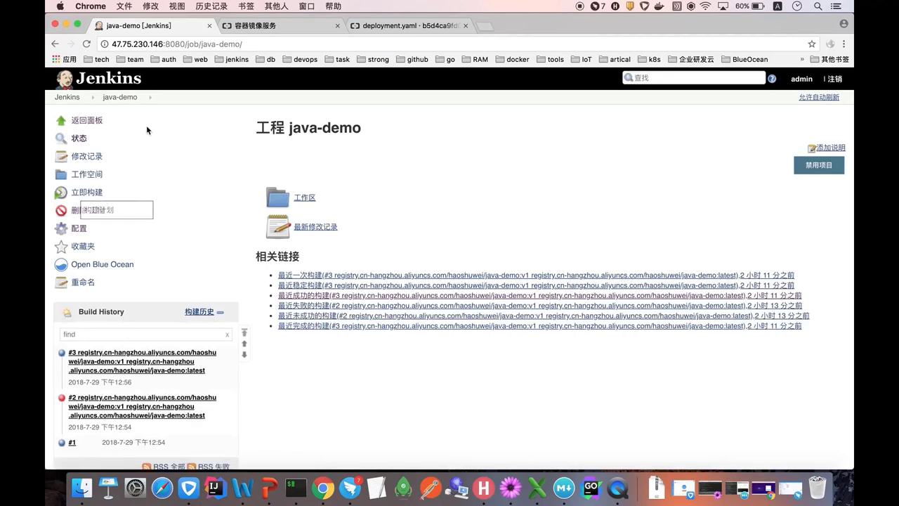
pyautogui.click(105, 352)
pyautogui.click(87, 174)
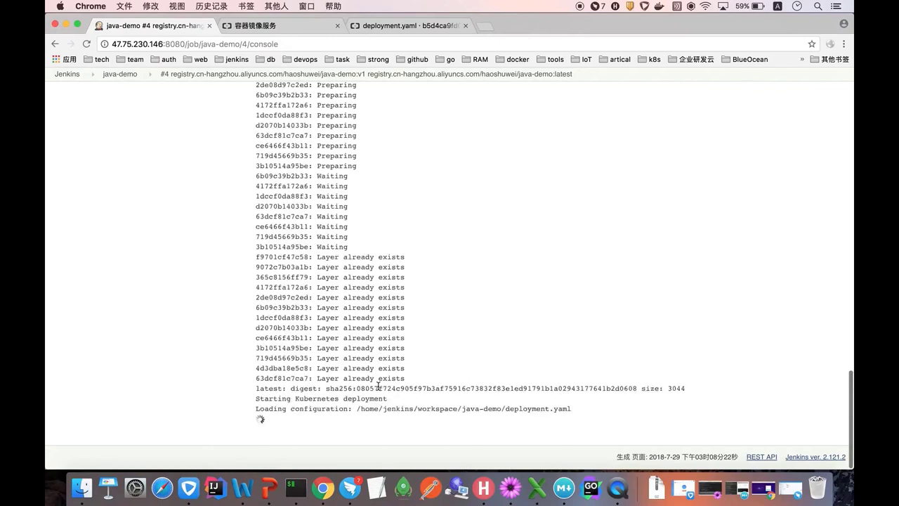
pyautogui.scroll(2, 368, 391)
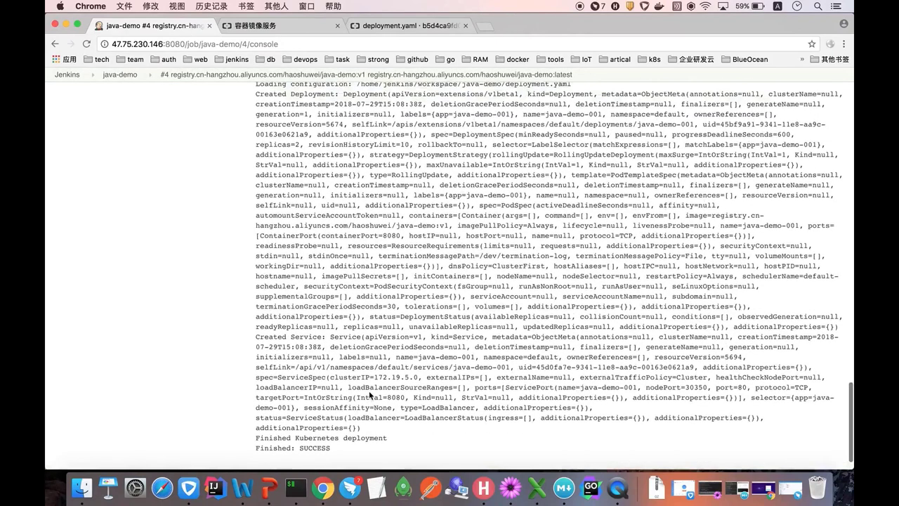
pyautogui.scroll(-2, 368, 393)
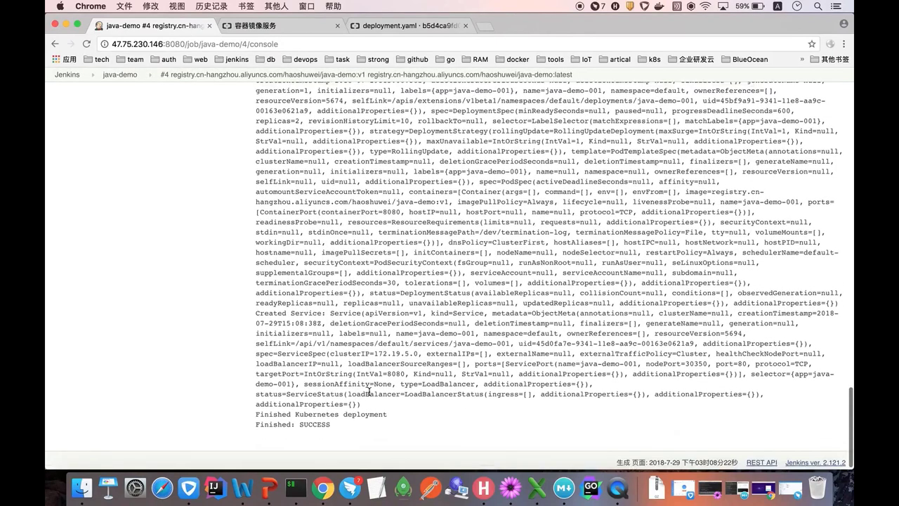
pyautogui.rightClick(326, 488)
pyautogui.click(358, 344)
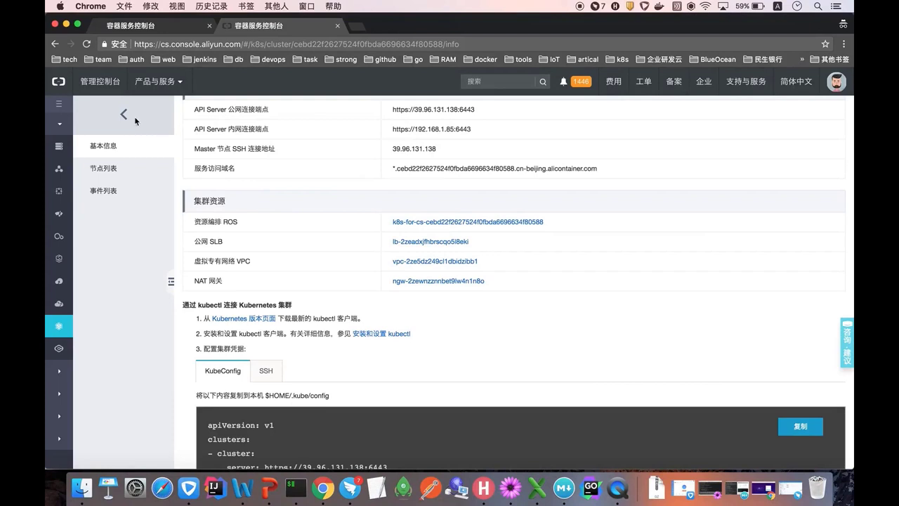
# - Open the cluster's Services list and follow java-demo-001's 47.94.25.104:80 endpoint
pyautogui.click(135, 120)
pyautogui.click(824, 218)
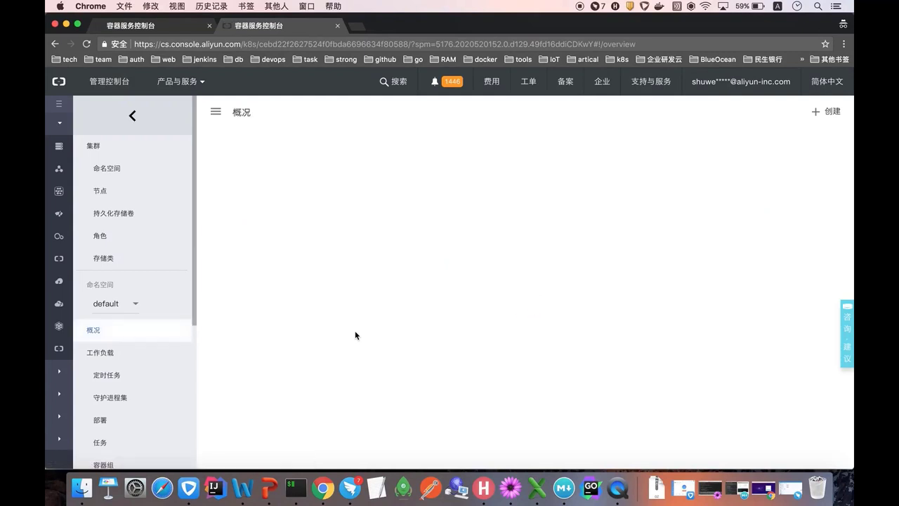
pyautogui.scroll(-5, 153, 296)
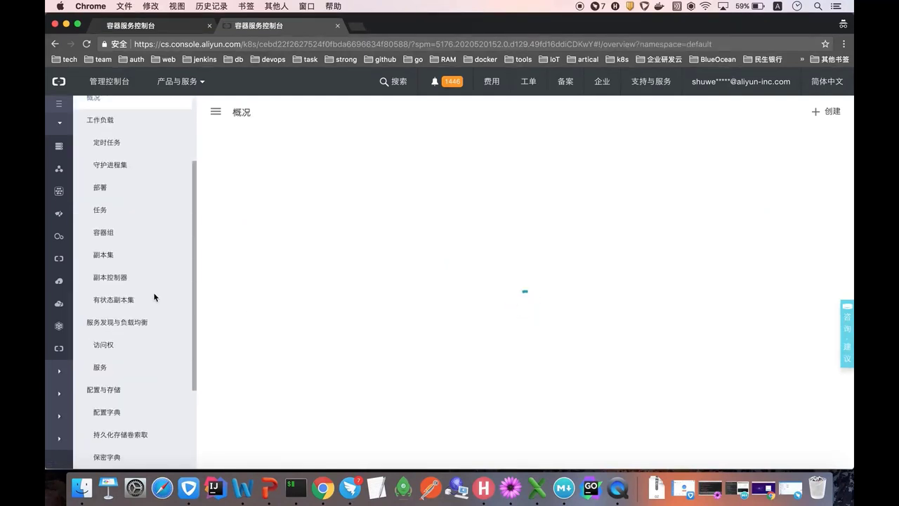
pyautogui.click(105, 367)
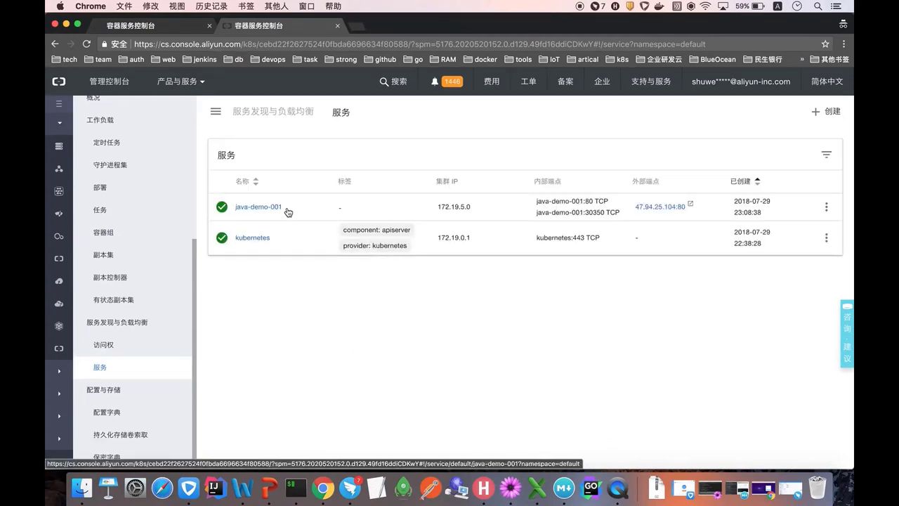
pyautogui.click(659, 206)
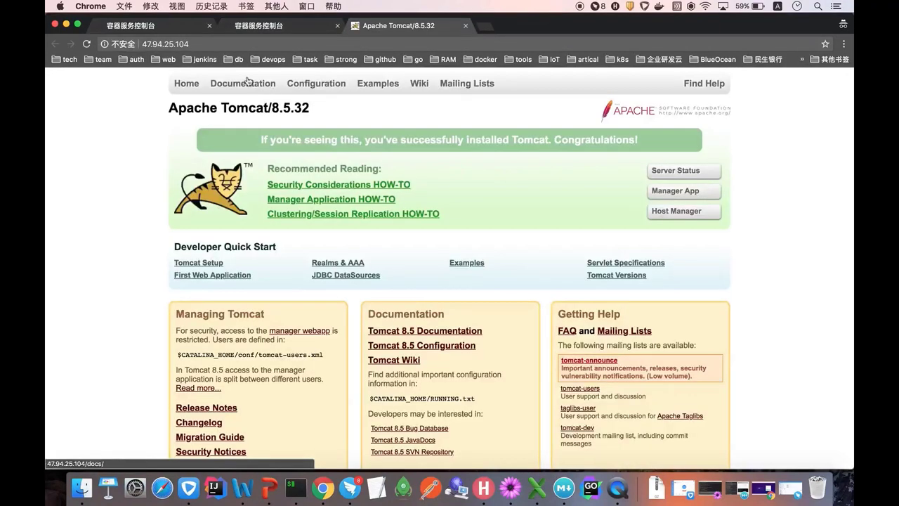
# - Load 47.94.25.104/demo to confirm Hello World!, then return to build #4's console
pyautogui.click(191, 44)
pyautogui.click(194, 44)
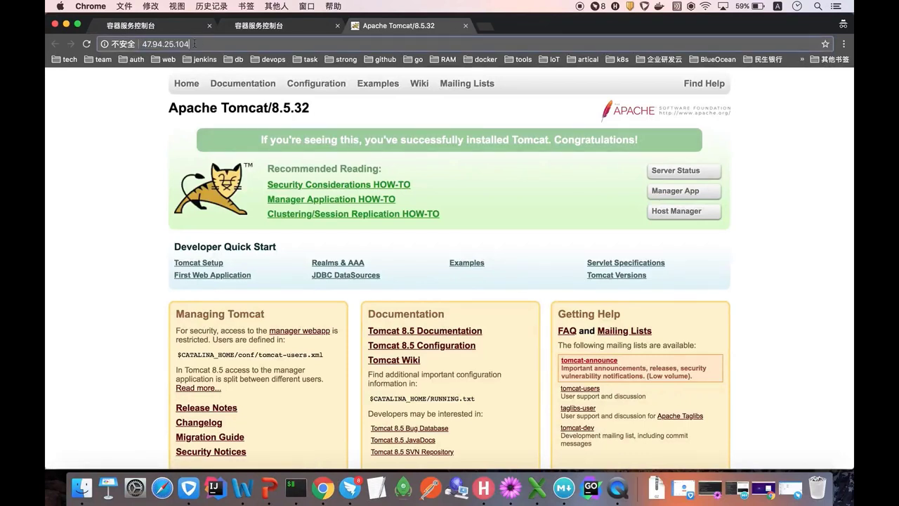
pyautogui.write('/demo')
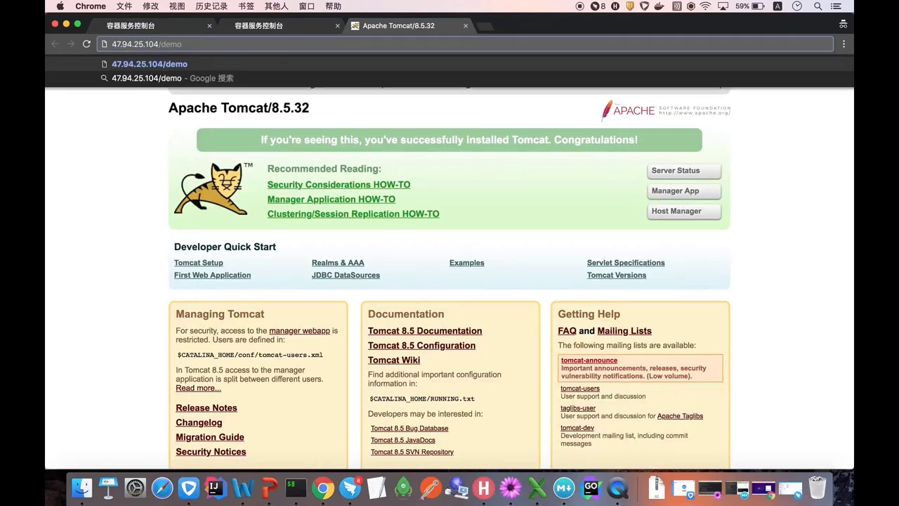
pyautogui.press('Return')
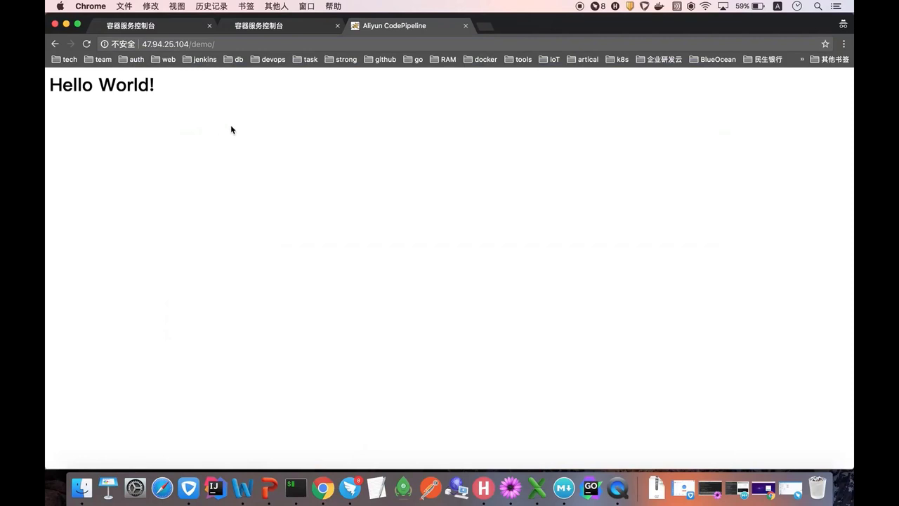
pyautogui.rightClick(322, 488)
pyautogui.click(348, 357)
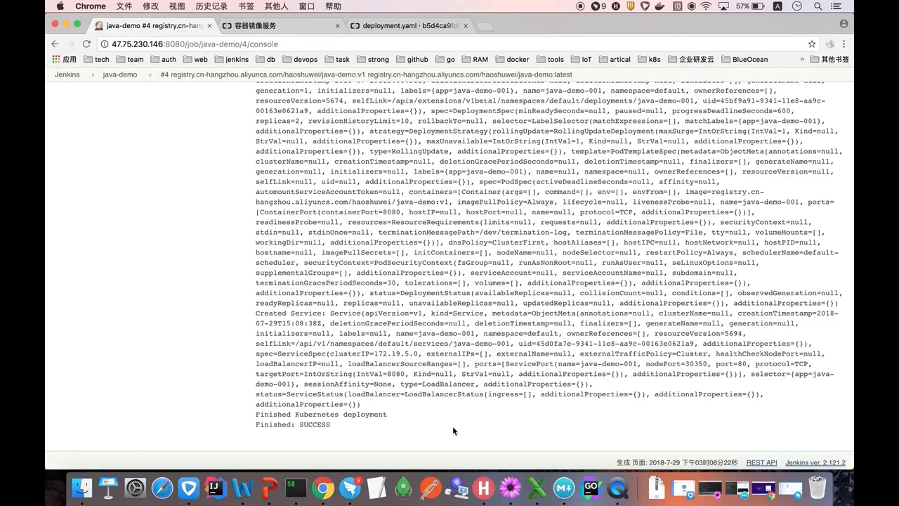
# - Bring the PowerPoint deck forward to show the 总结 summary slide
pyautogui.click(269, 486)
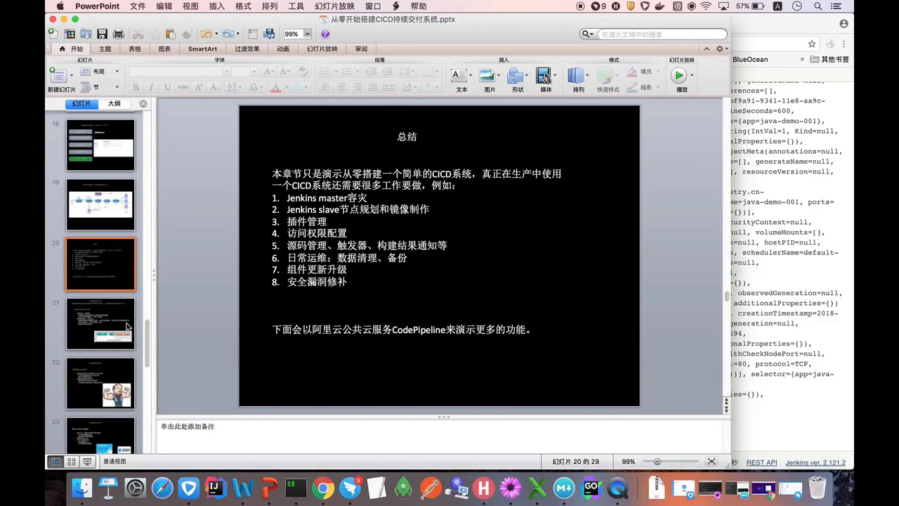
# - Start the slide show from slide 21, CodePipeline介绍, then advance to 全量兼容Jenkins插件
pyautogui.click(109, 325)
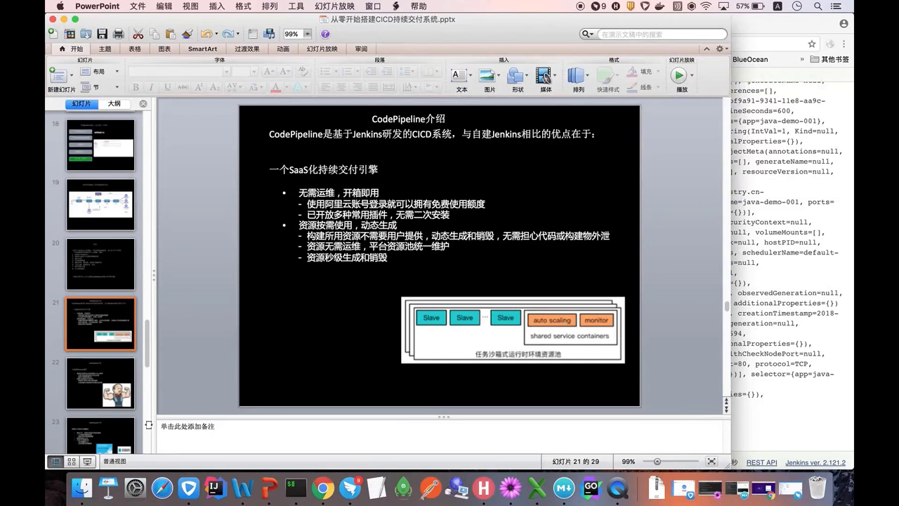
pyautogui.click(87, 462)
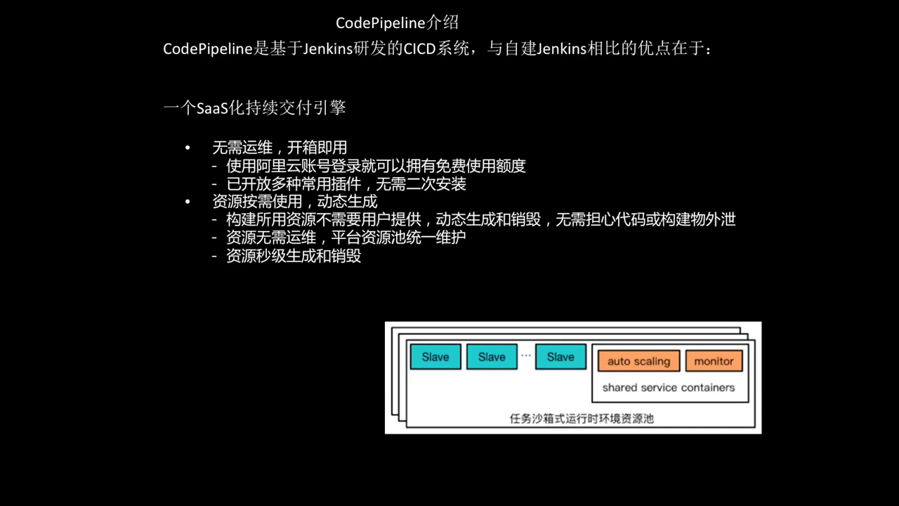
pyautogui.press('Right')
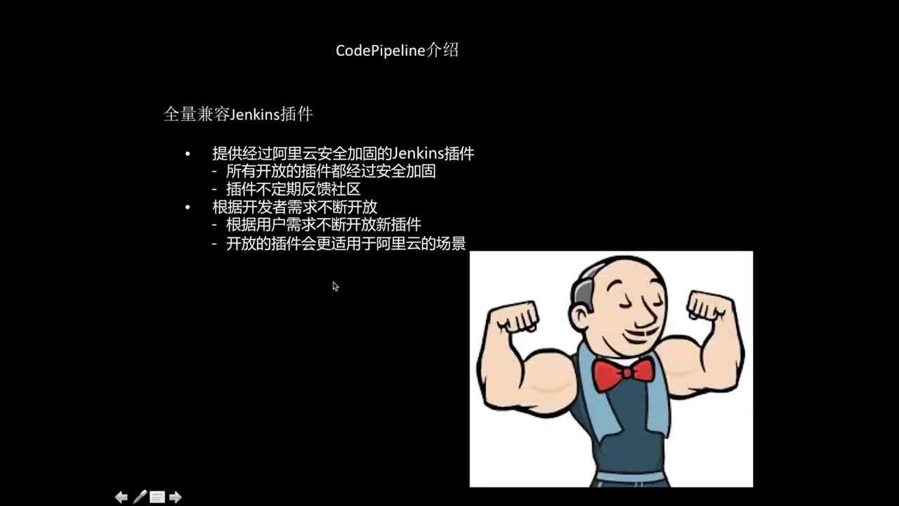
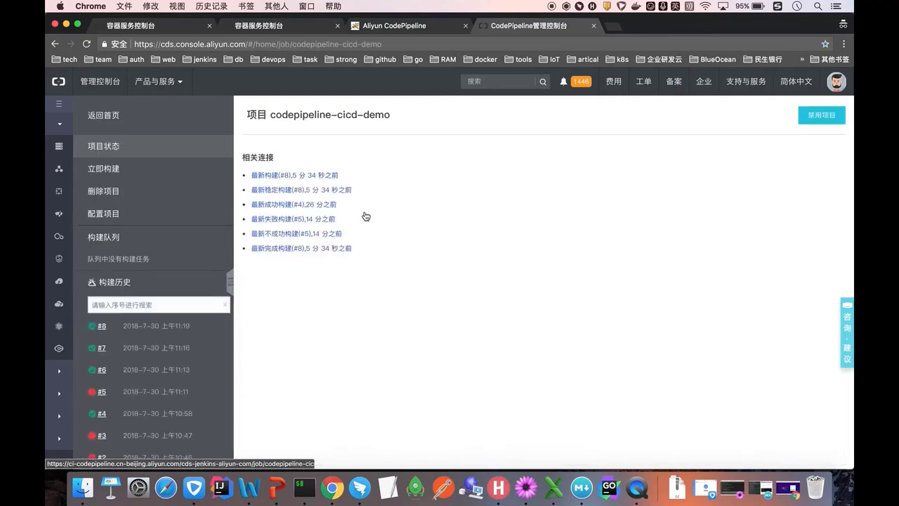
# - Open the project configuration and look through the build node and build environment lists
pyautogui.click(133, 222)
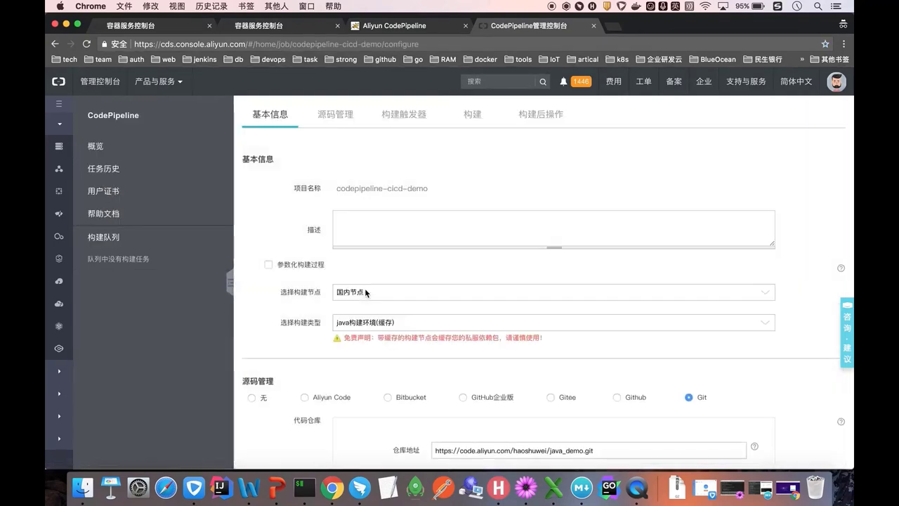
pyautogui.scroll(-1, 365, 291)
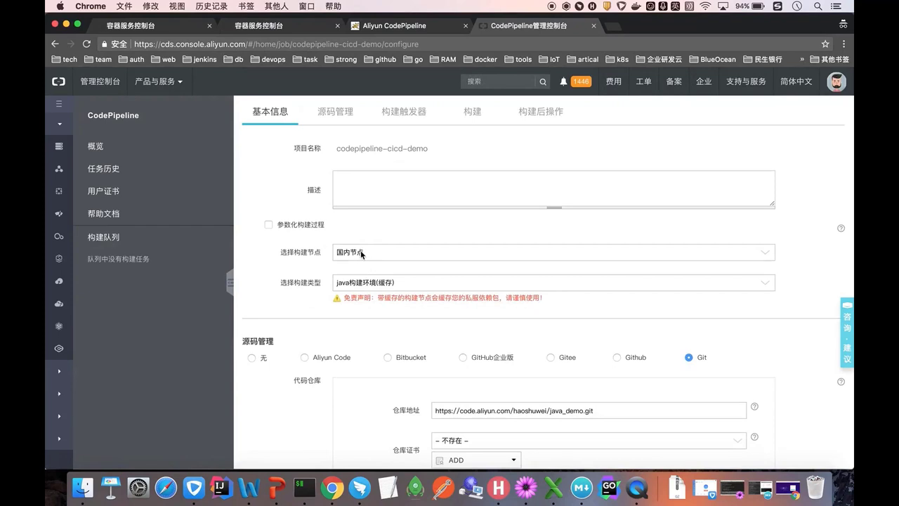
pyautogui.click(361, 253)
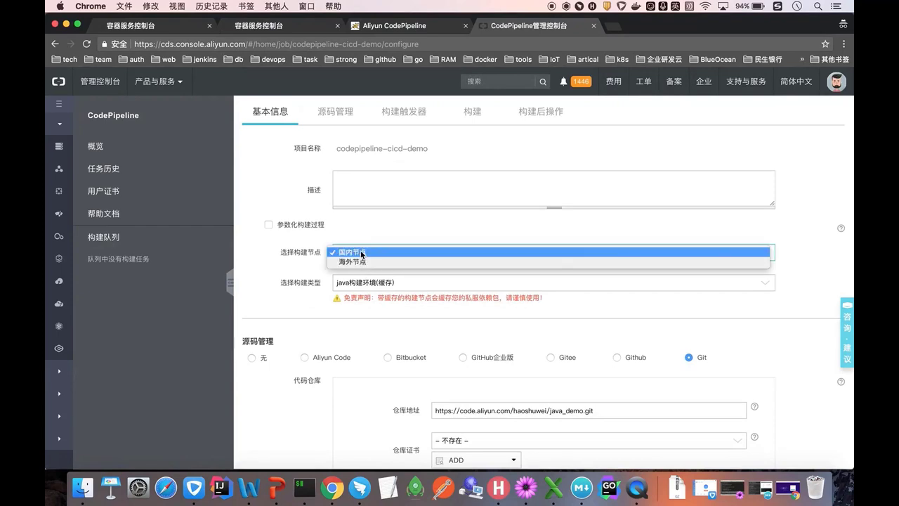
pyautogui.click(362, 253)
pyautogui.click(362, 253)
pyautogui.click(362, 283)
pyautogui.click(361, 283)
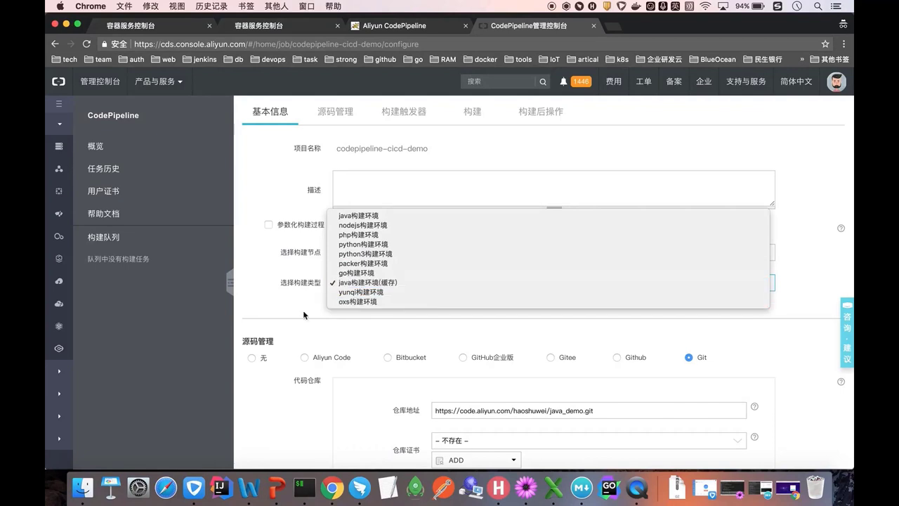
pyautogui.click(362, 283)
# - Try the overseas node, then settle on 国内节点 with java构建环境(缓存) and acknowledge the disclaimer
pyautogui.click(365, 253)
pyautogui.click(360, 261)
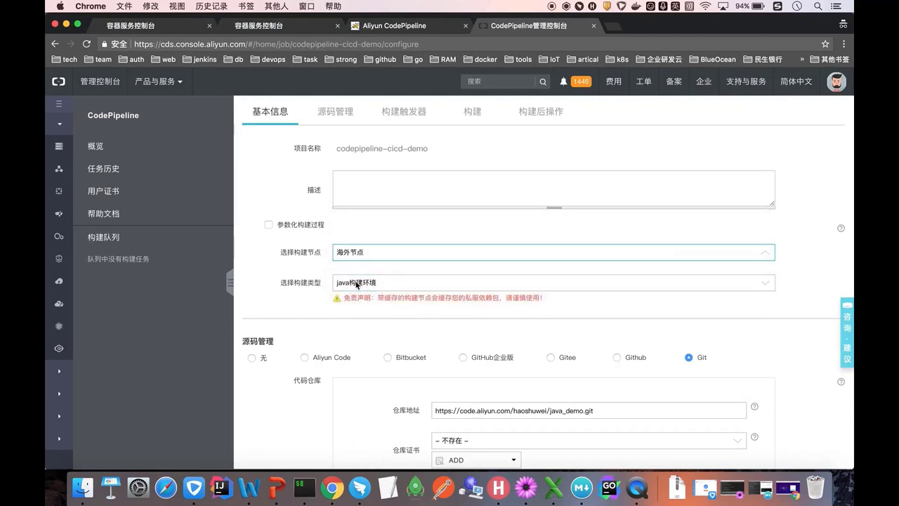
pyautogui.click(356, 285)
pyautogui.click(356, 283)
pyautogui.click(355, 252)
pyautogui.click(351, 239)
pyautogui.click(350, 286)
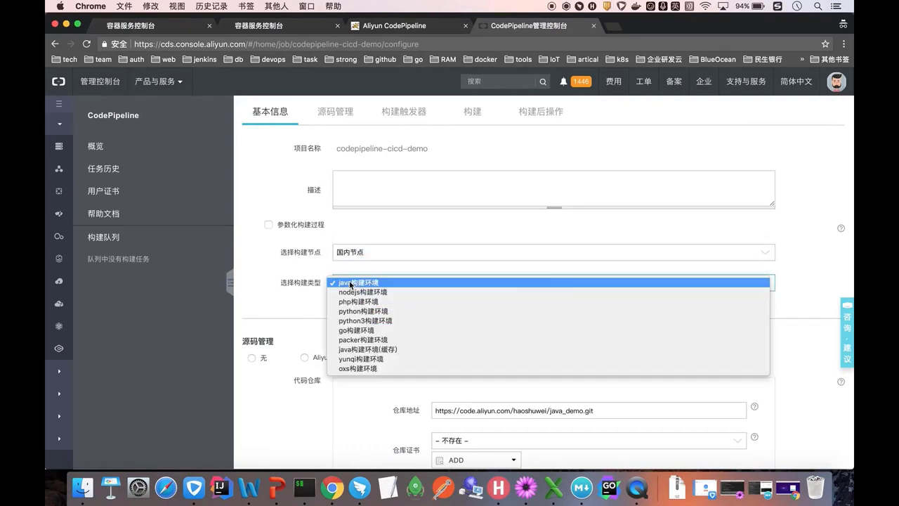
pyautogui.click(374, 349)
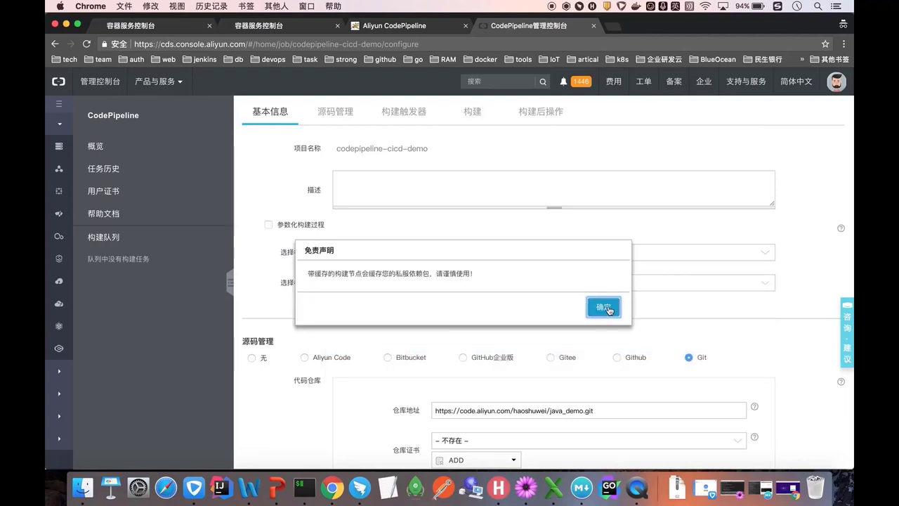
pyautogui.click(605, 307)
pyautogui.scroll(-3, 473, 304)
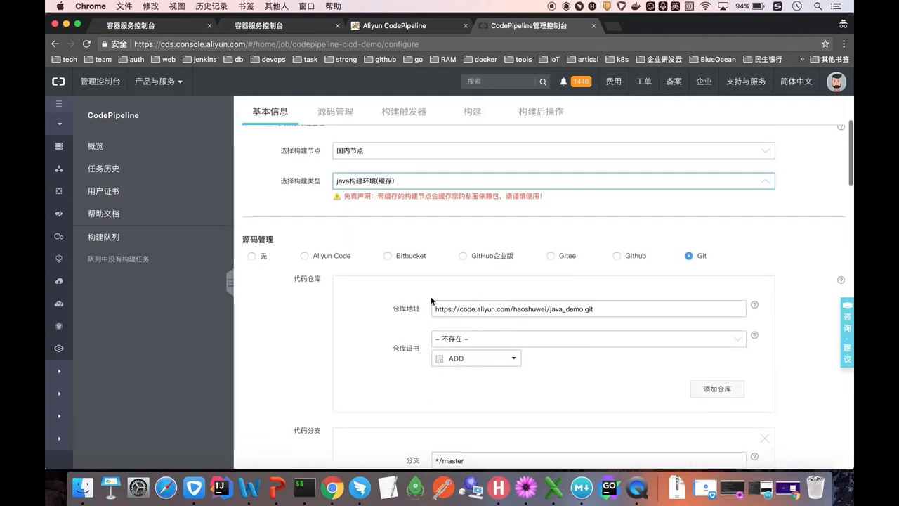
pyautogui.click(304, 256)
pyautogui.click(464, 309)
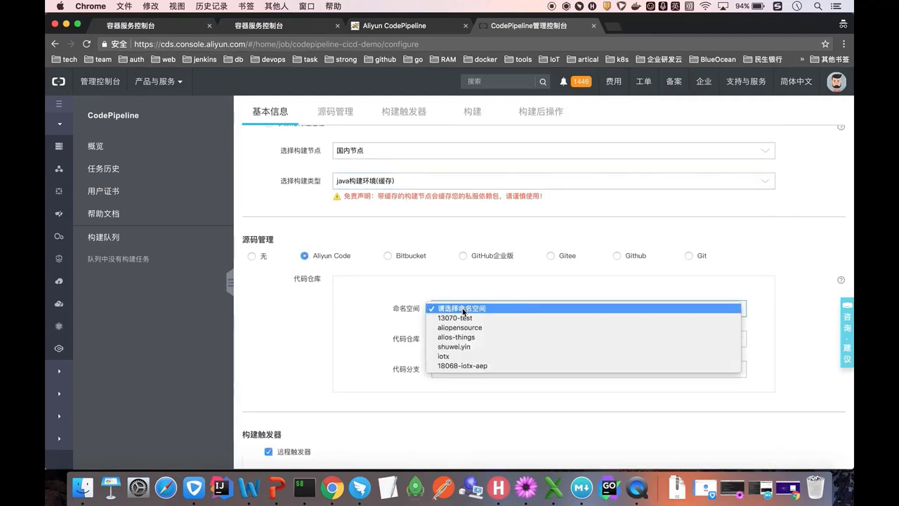
pyautogui.click(464, 309)
pyautogui.click(387, 256)
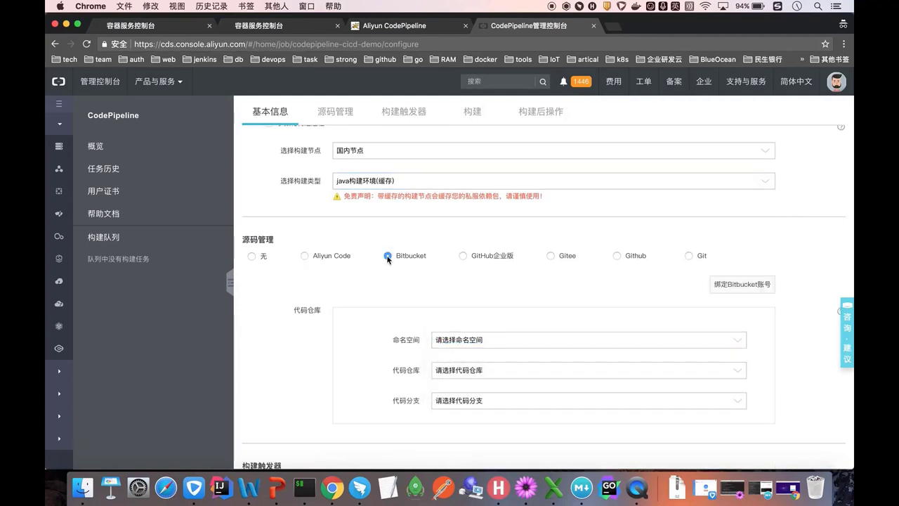
pyautogui.click(462, 256)
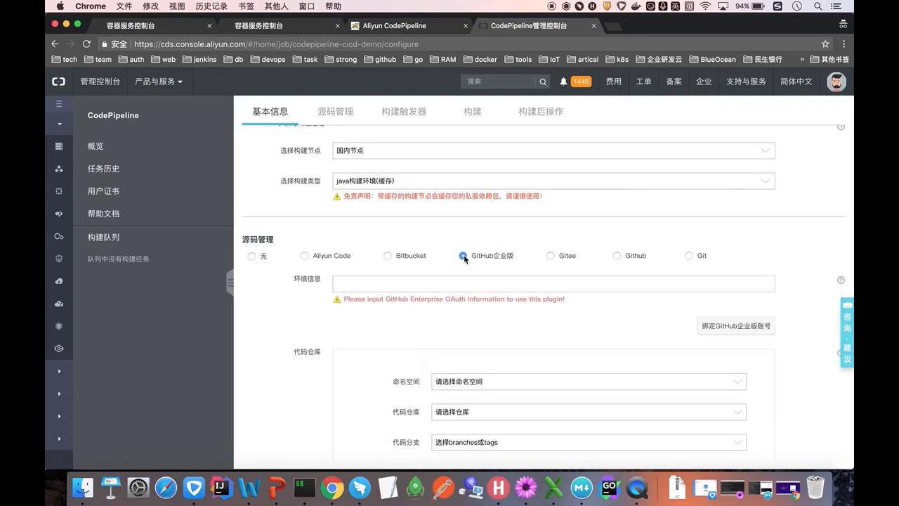
pyautogui.click(550, 257)
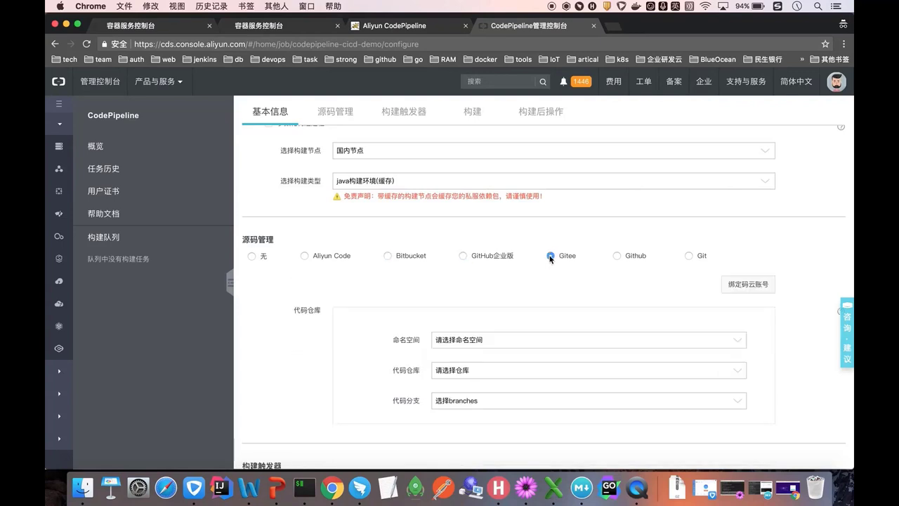
pyautogui.click(616, 256)
pyautogui.click(688, 256)
pyautogui.scroll(-1, 674, 273)
pyautogui.scroll(-3, 675, 277)
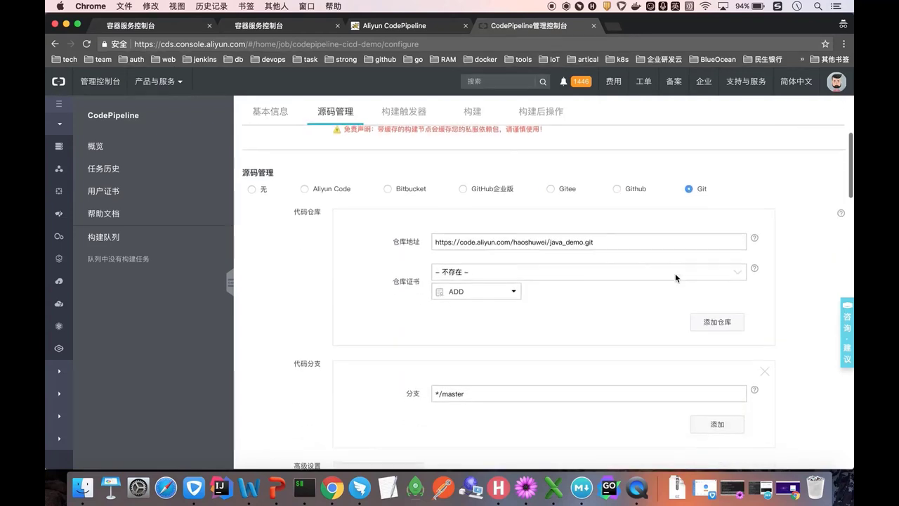
pyautogui.click(606, 213)
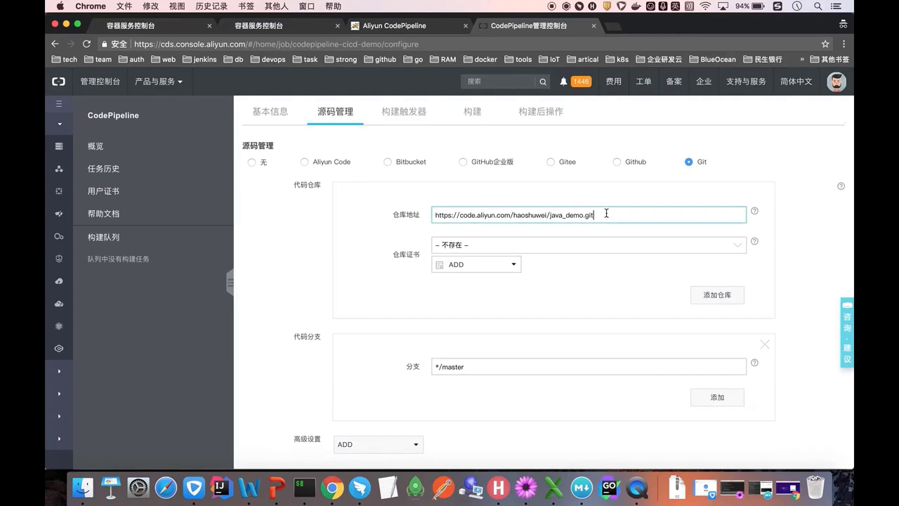
pyautogui.scroll(-1, 606, 215)
pyautogui.scroll(-3, 607, 216)
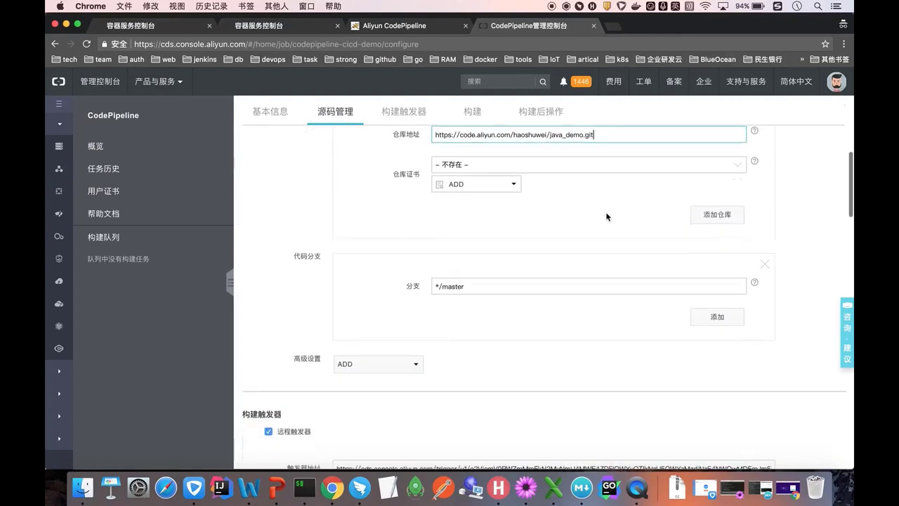
pyautogui.click(532, 268)
pyautogui.scroll(-7, 532, 269)
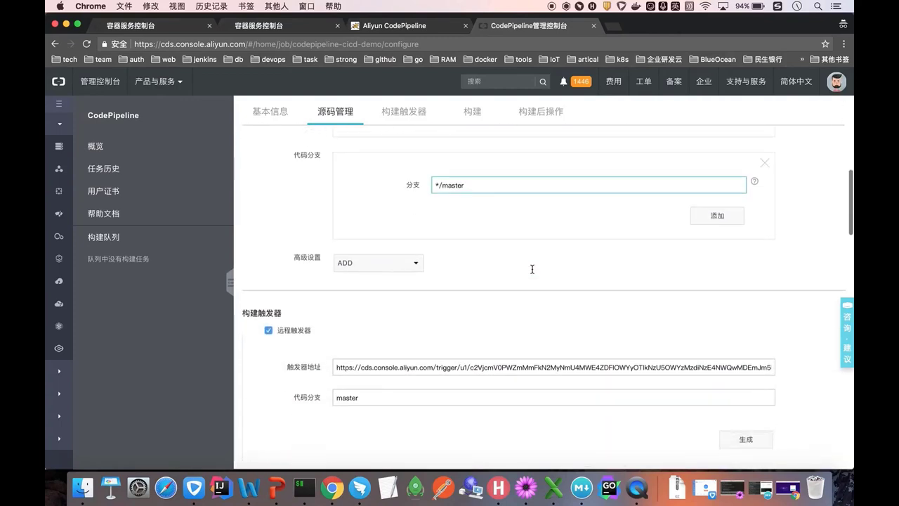
pyautogui.scroll(-1, 395, 260)
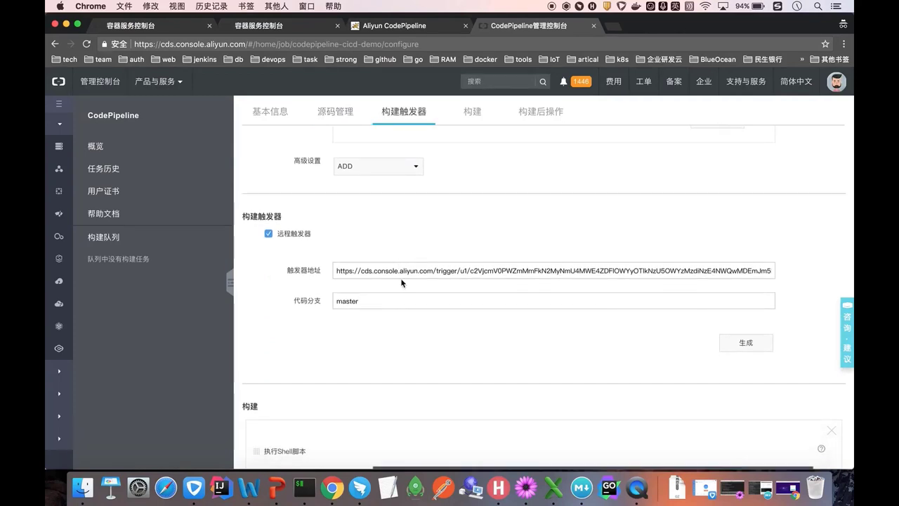
pyautogui.scroll(-5, 401, 283)
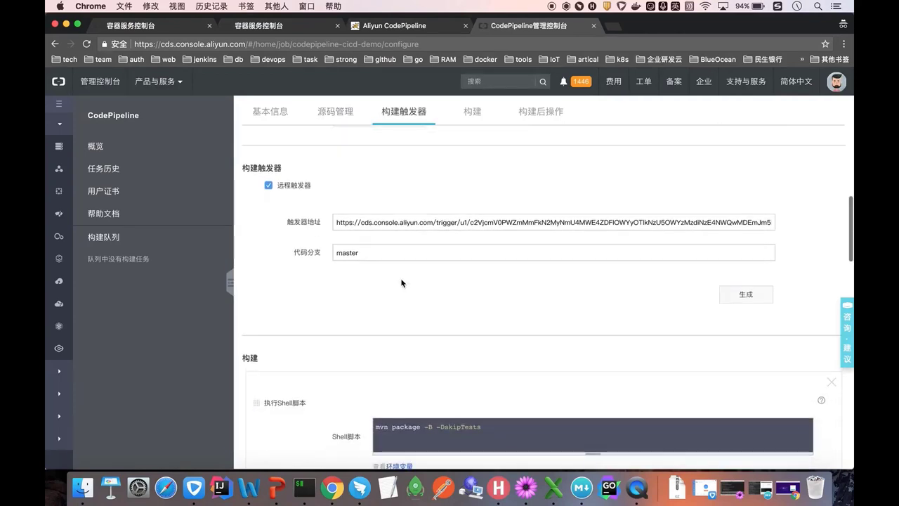
pyautogui.scroll(-3, 402, 283)
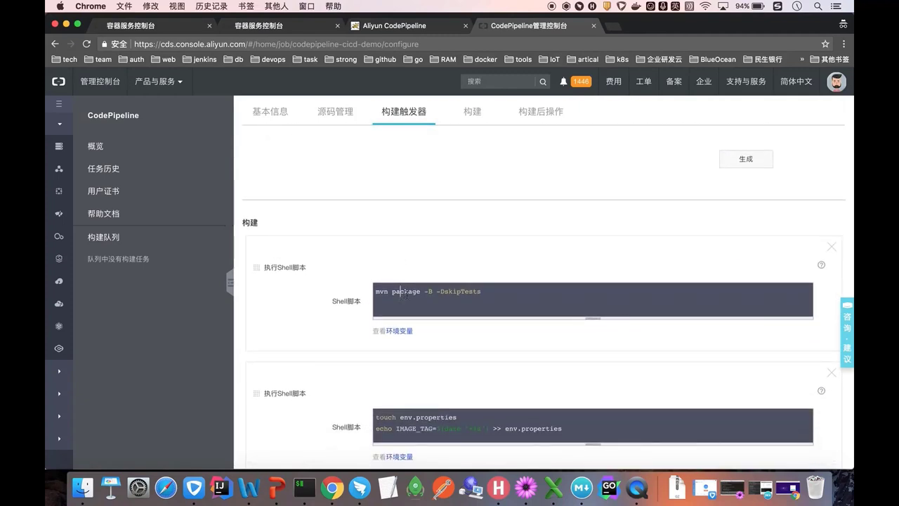
pyautogui.scroll(-4, 402, 290)
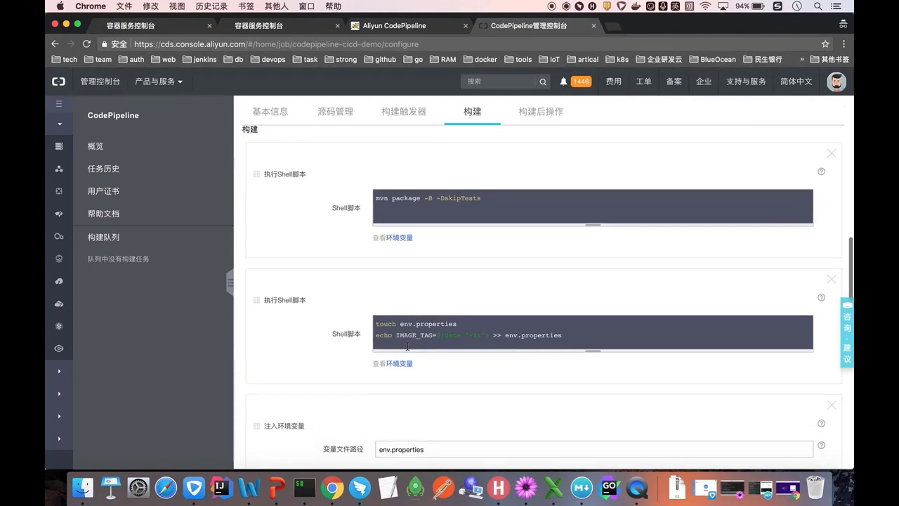
pyautogui.click(408, 318)
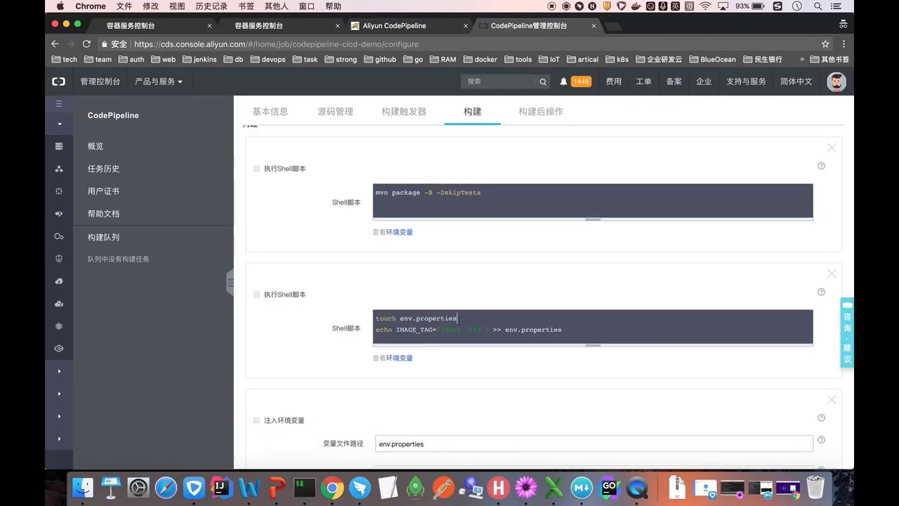
pyautogui.click(458, 320)
pyautogui.scroll(-2, 459, 320)
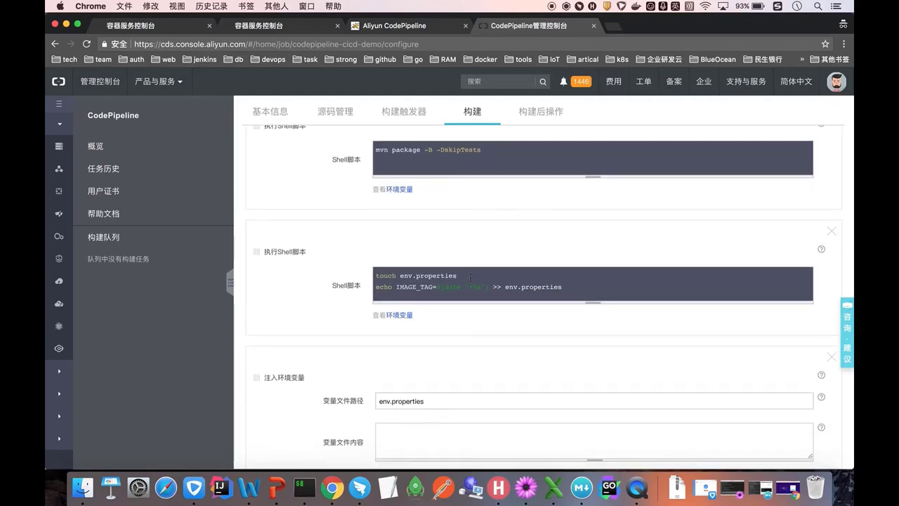
pyautogui.scroll(-1, 477, 274)
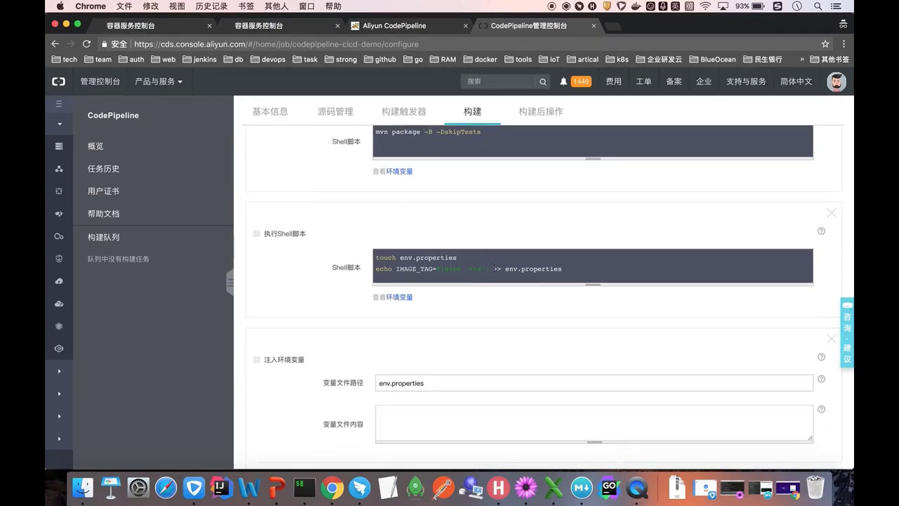
pyautogui.press('ctrl+super+f')
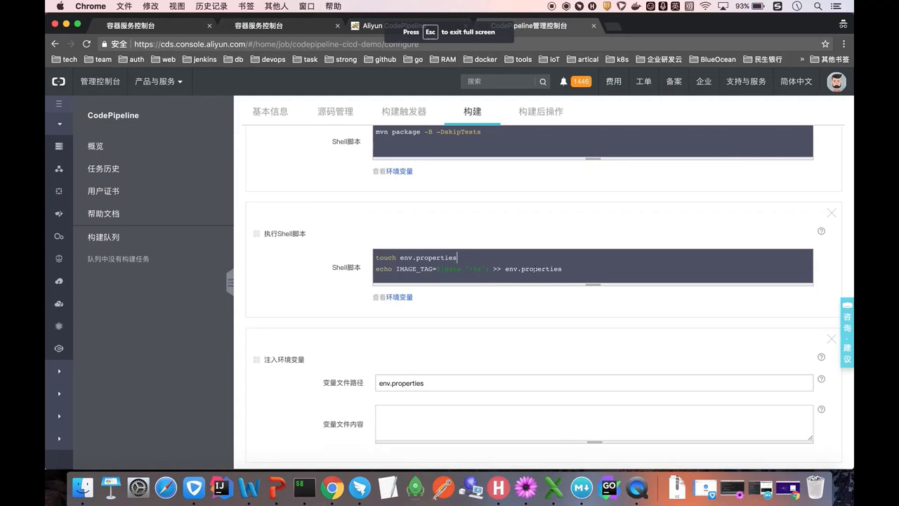
pyautogui.scroll(-3, 535, 270)
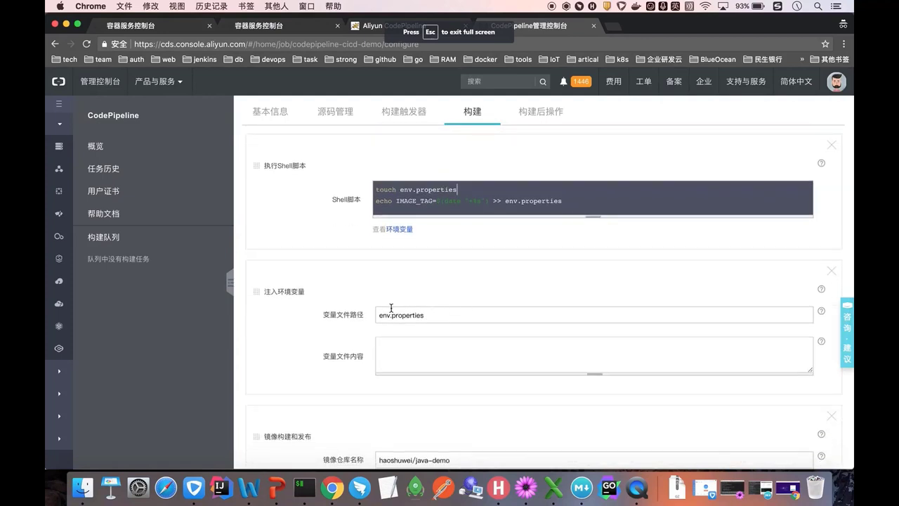
pyautogui.moveTo(431, 314); pyautogui.dragTo(377, 316)
pyautogui.scroll(-1, 377, 315)
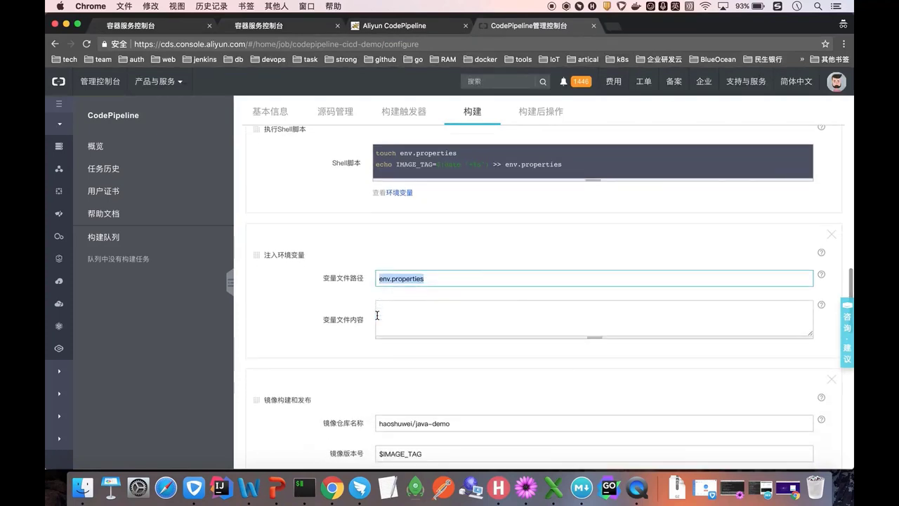
pyautogui.scroll(-1, 376, 315)
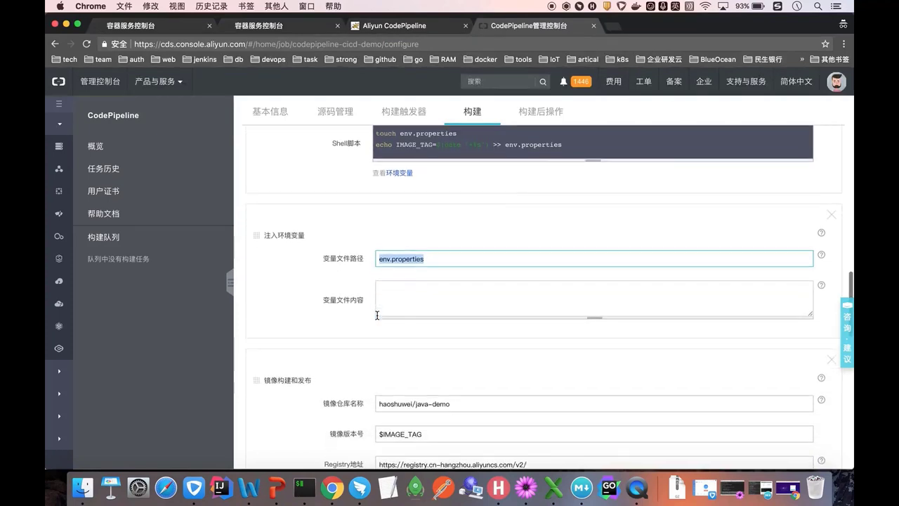
pyautogui.scroll(-4, 435, 262)
pyautogui.click(436, 250)
pyautogui.scroll(-1, 436, 250)
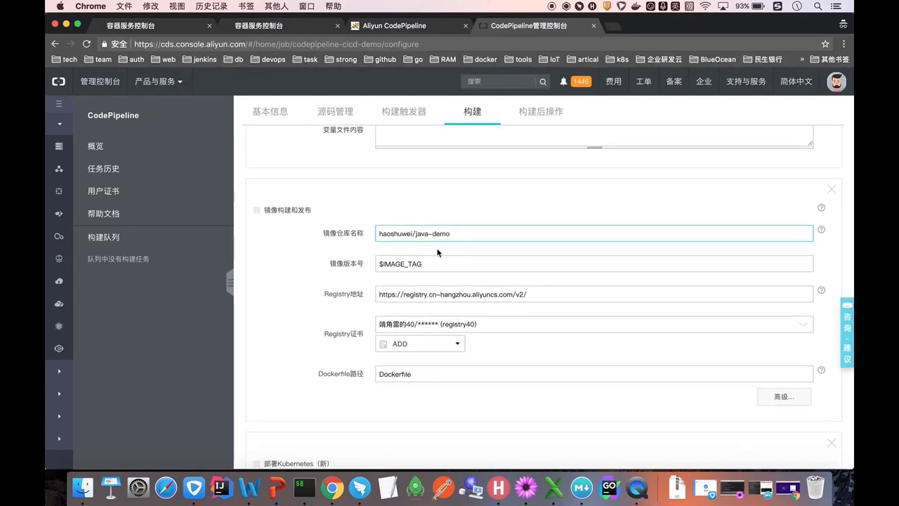
pyautogui.click(432, 265)
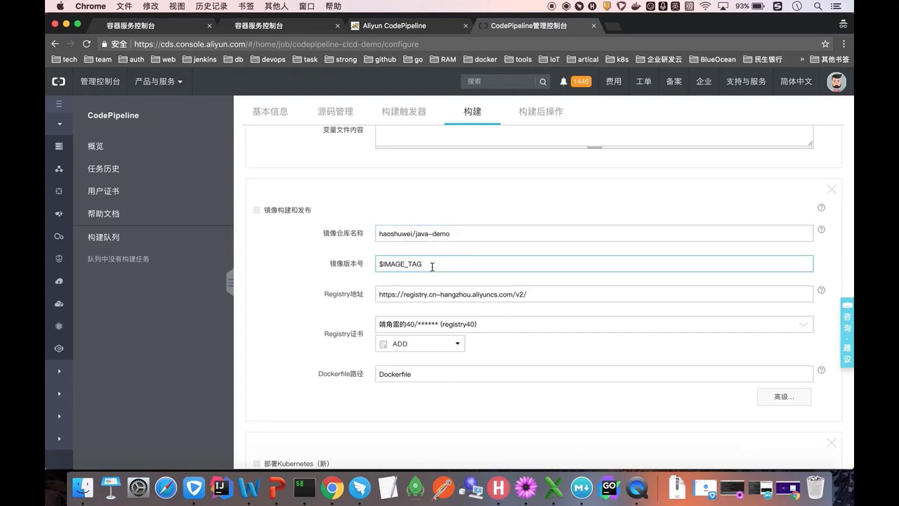
pyautogui.scroll(-1, 432, 266)
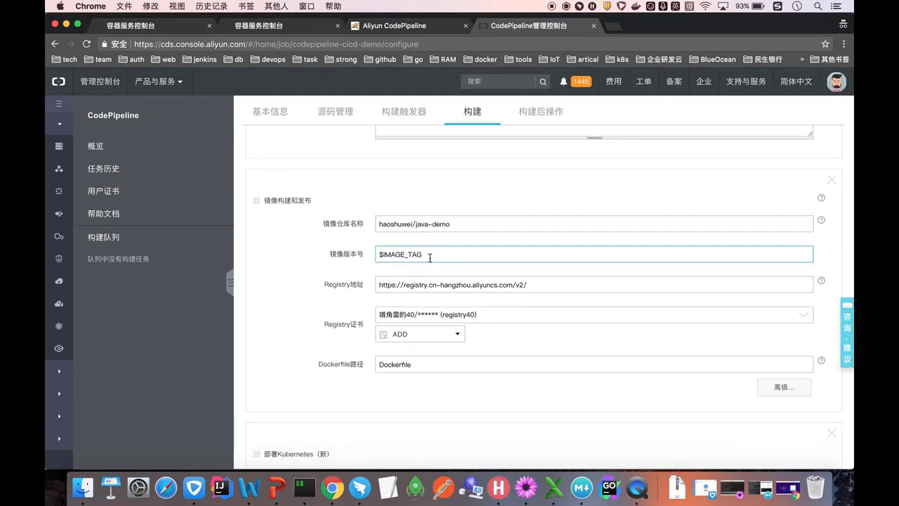
# - Highlight IMAGE_TAG in the Kubernetes deployment variables, then bring the container registry window forward
pyautogui.scroll(-5, 429, 255)
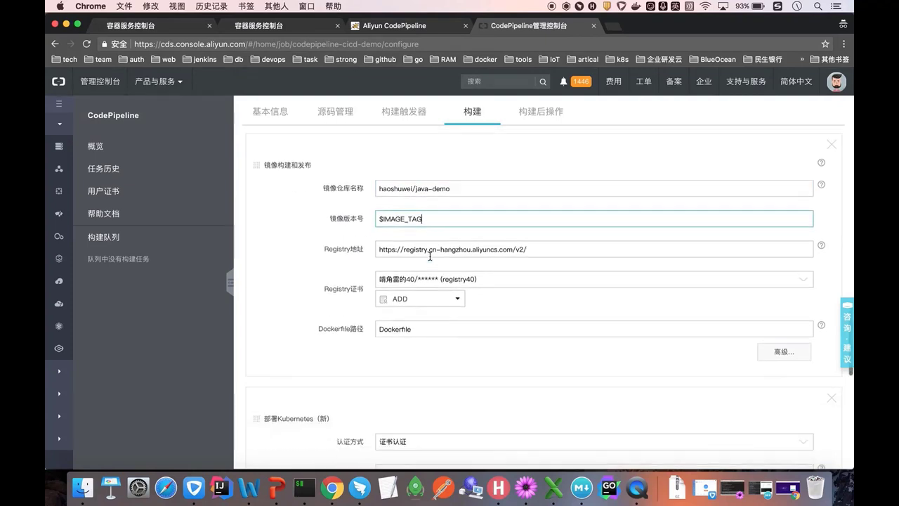
pyautogui.scroll(-5, 429, 255)
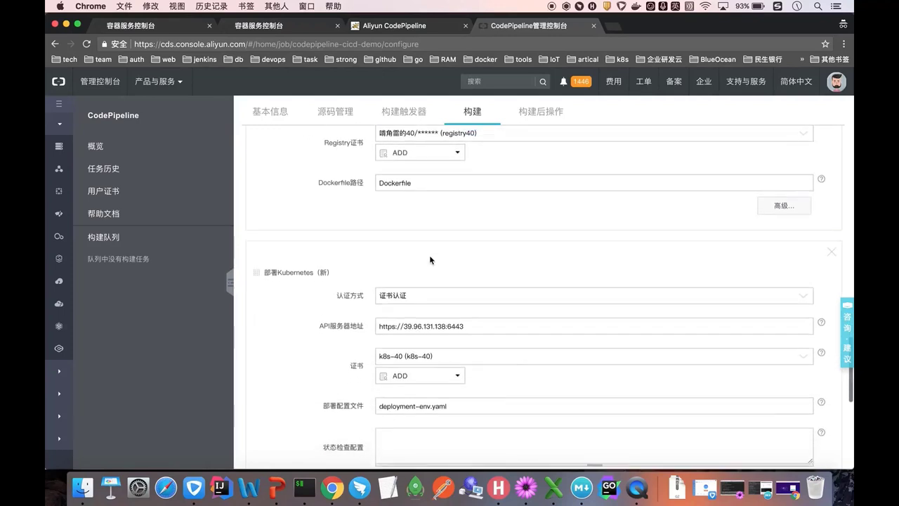
pyautogui.scroll(-2, 429, 255)
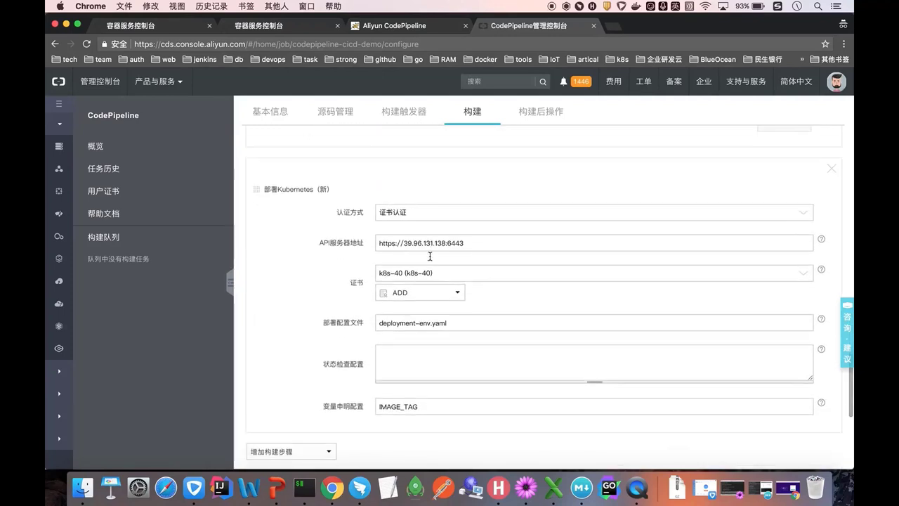
pyautogui.scroll(-1, 430, 258)
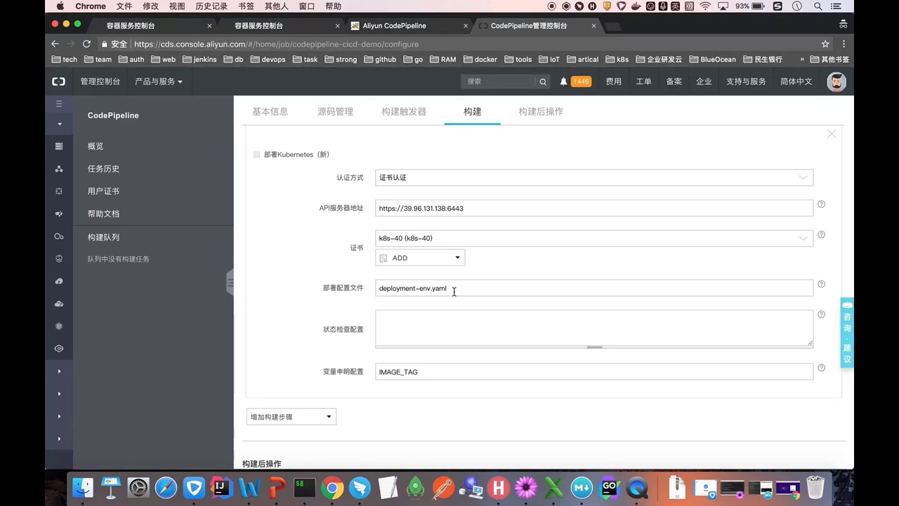
pyautogui.scroll(-1, 453, 291)
pyautogui.moveTo(421, 355); pyautogui.dragTo(374, 354)
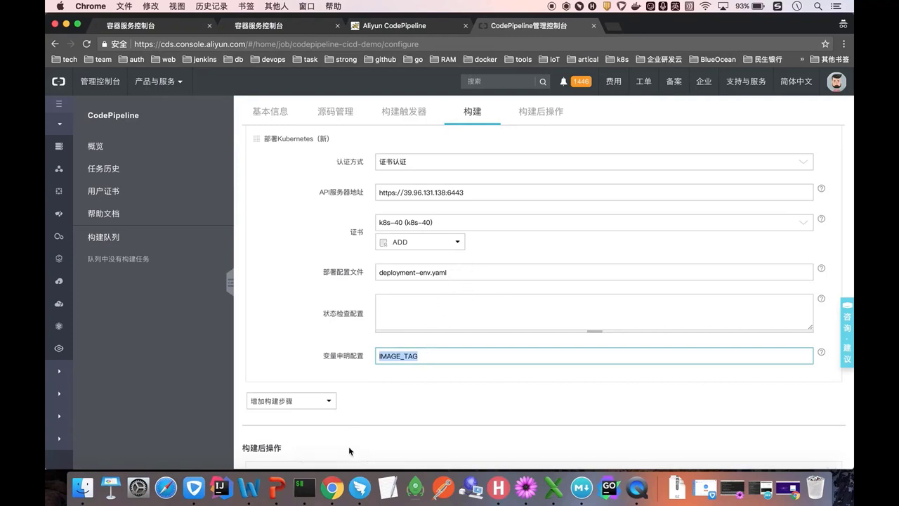
pyautogui.rightClick(332, 487)
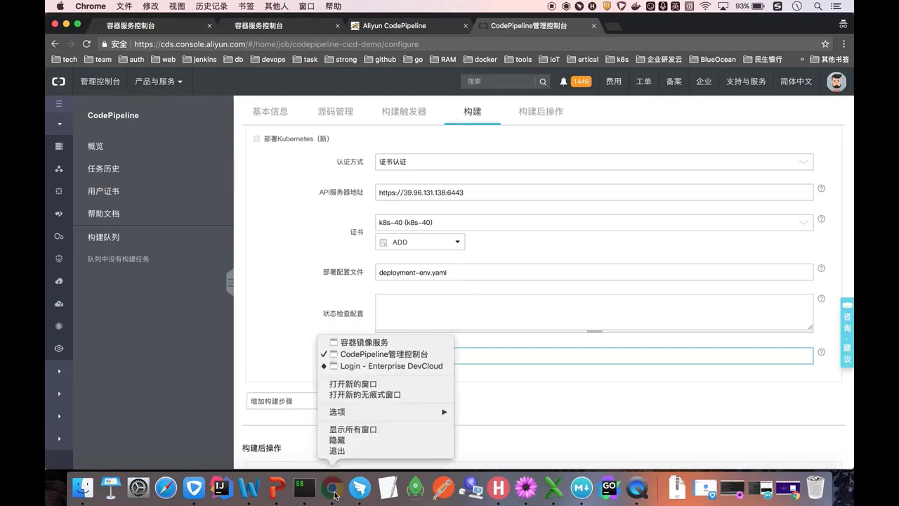
pyautogui.click(356, 344)
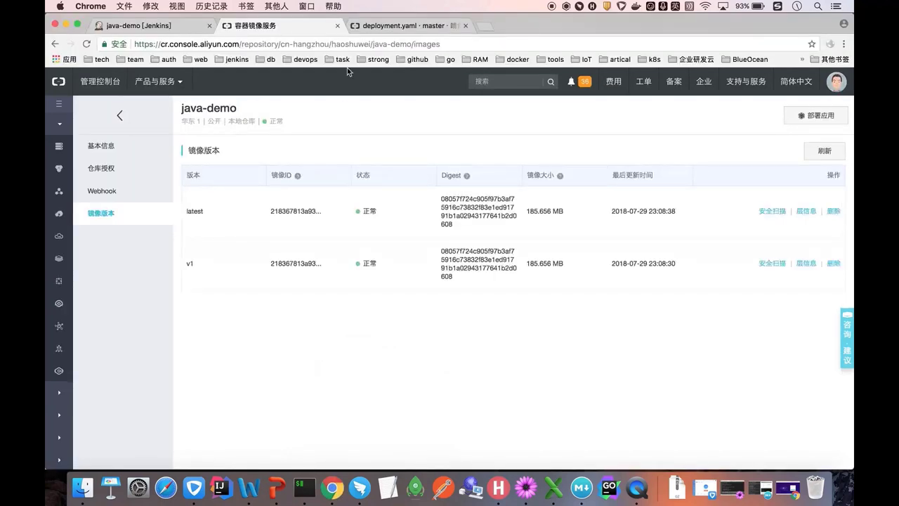
# - Open java_demo's deployment-env.yaml and highlight the java-demo image and ${IMAGE_TAG} on line 17
pyautogui.click(384, 28)
pyautogui.click(289, 128)
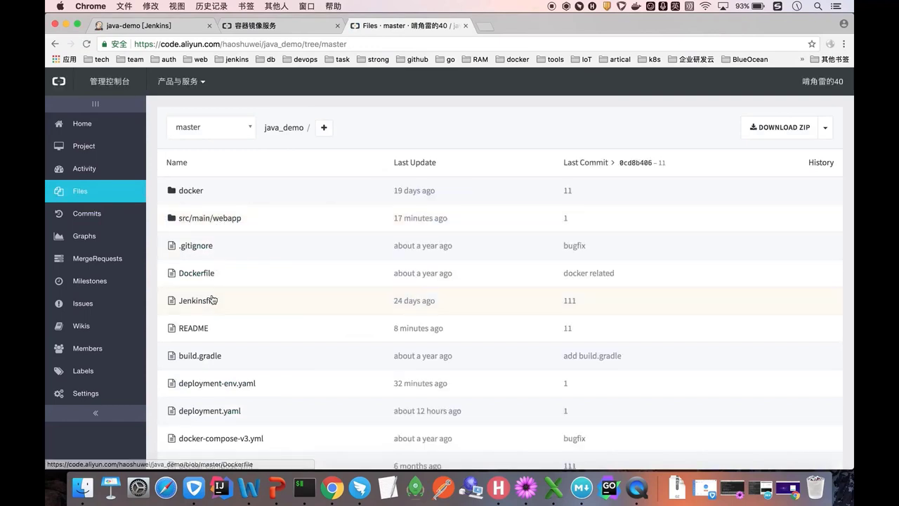
pyautogui.scroll(-1, 209, 351)
pyautogui.click(209, 365)
pyautogui.scroll(-3, 307, 346)
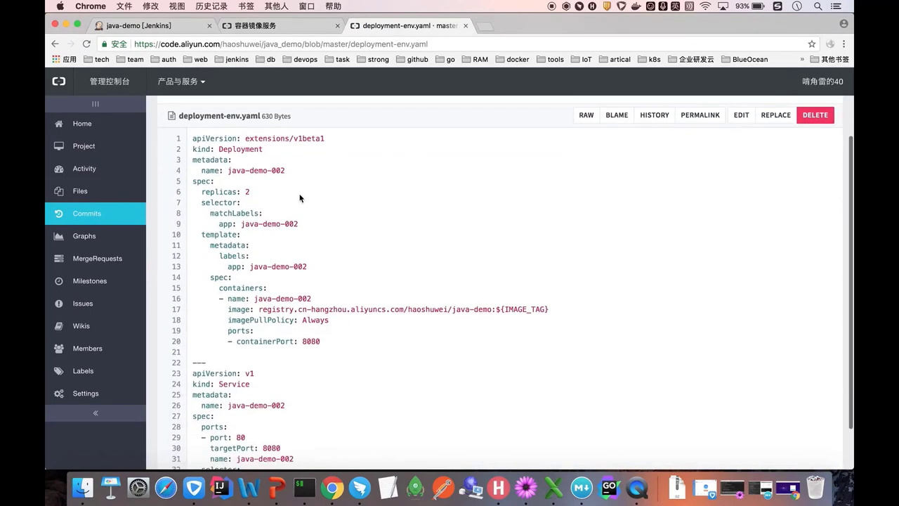
pyautogui.scroll(-1, 297, 190)
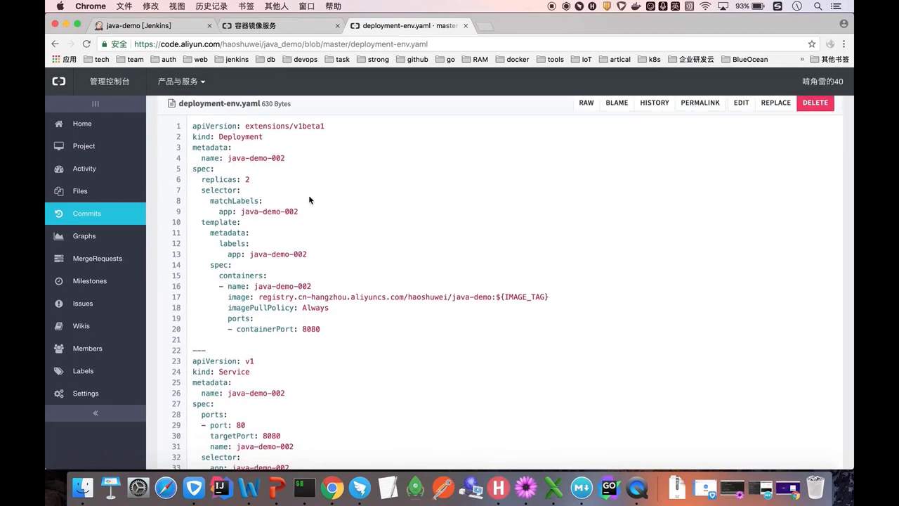
pyautogui.scroll(-2, 312, 208)
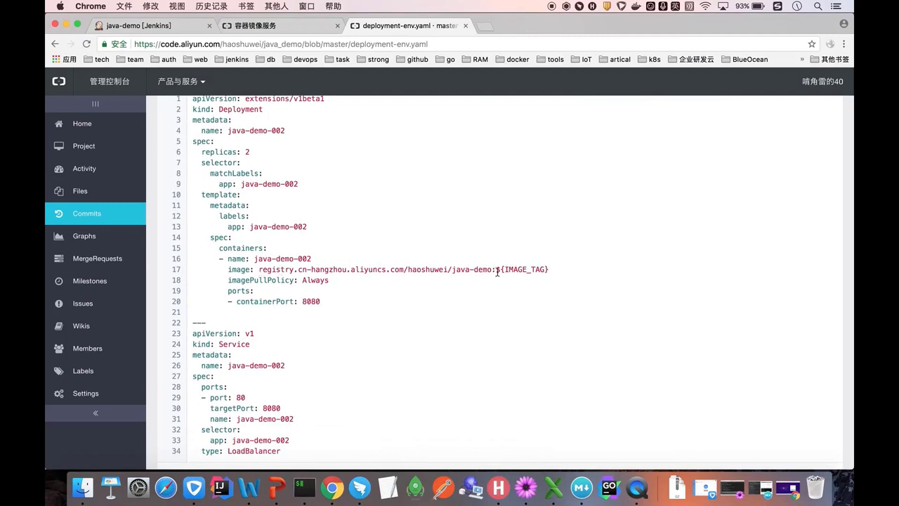
pyautogui.moveTo(496, 269); pyautogui.dragTo(451, 269)
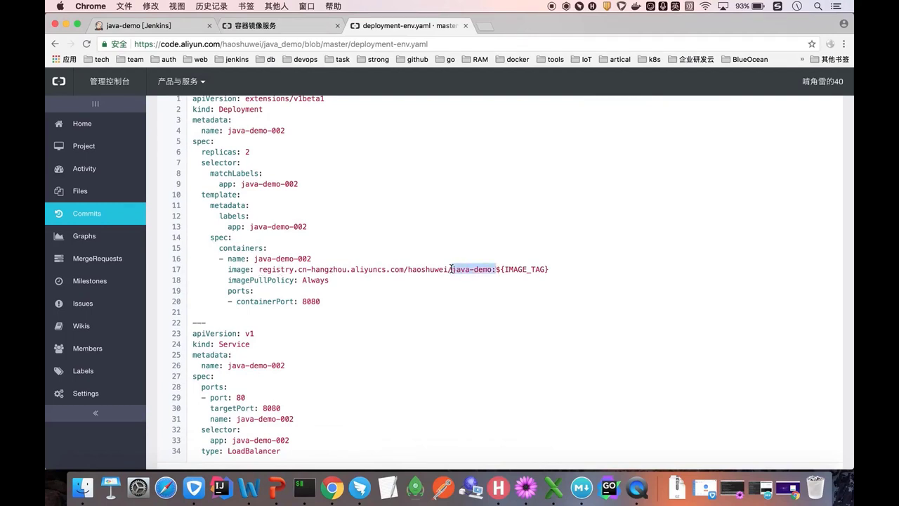
pyautogui.moveTo(550, 272); pyautogui.dragTo(498, 270)
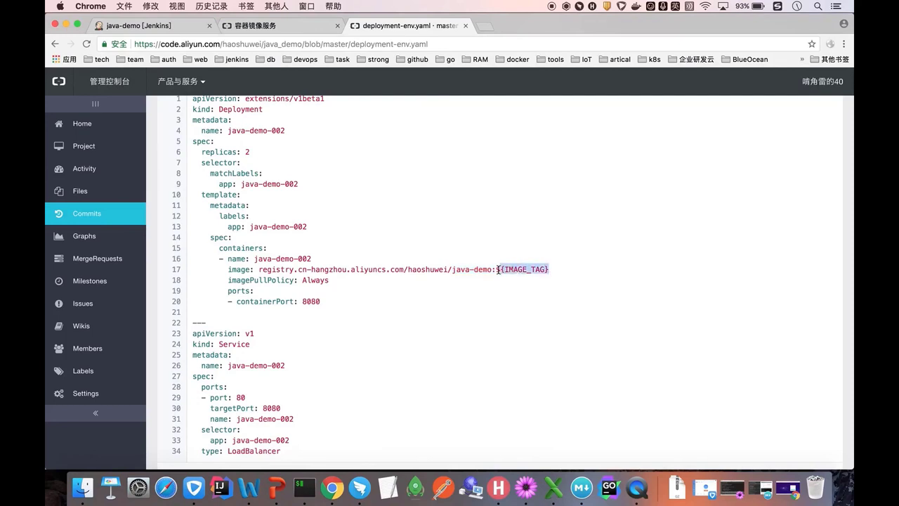
pyautogui.scroll(-1, 497, 270)
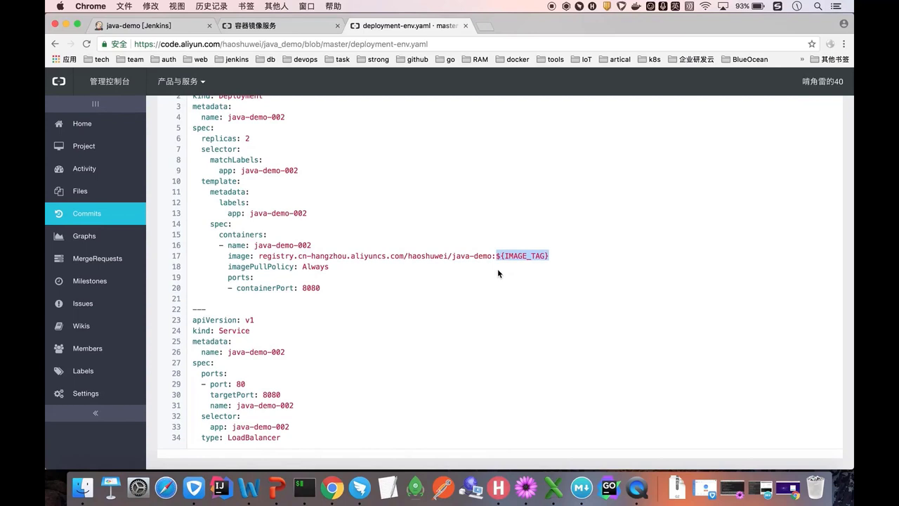
pyautogui.scroll(5, 497, 273)
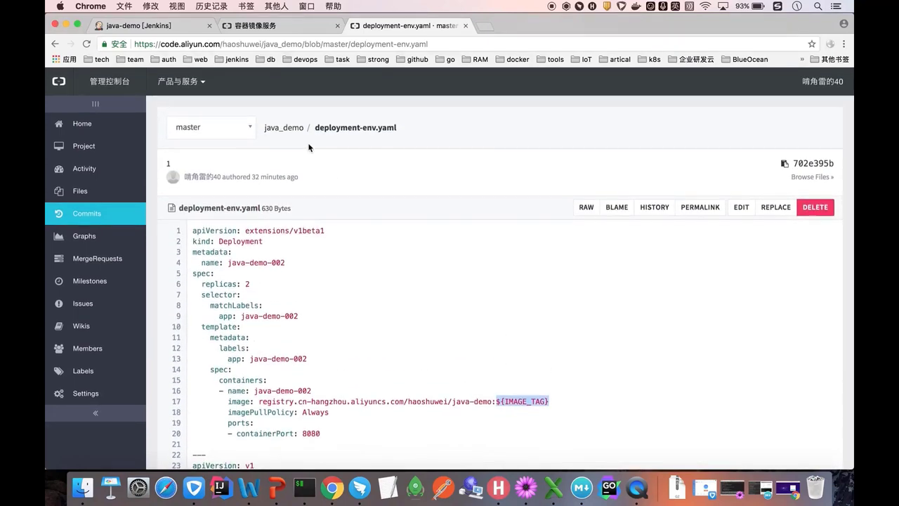
# - Return to the CodePipeline configuration window and scroll through the build settings
pyautogui.rightClick(337, 489)
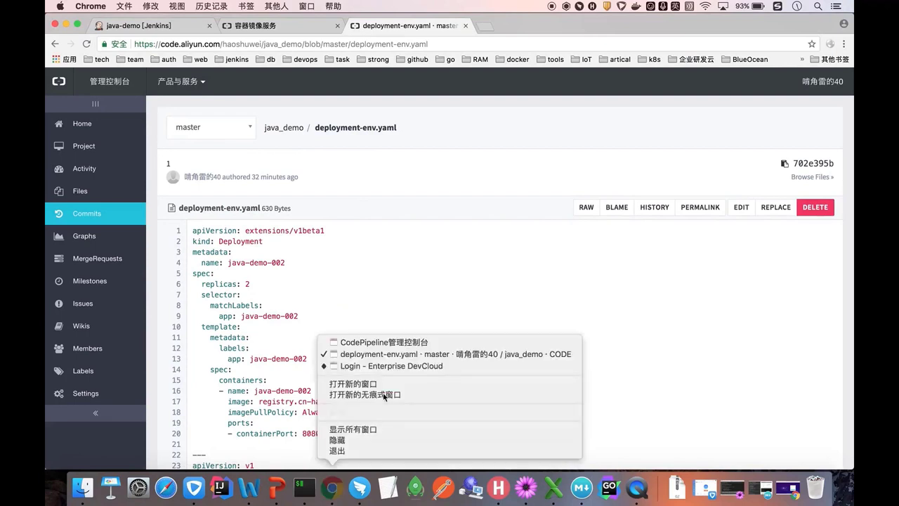
pyautogui.click(374, 344)
pyautogui.scroll(-1, 373, 342)
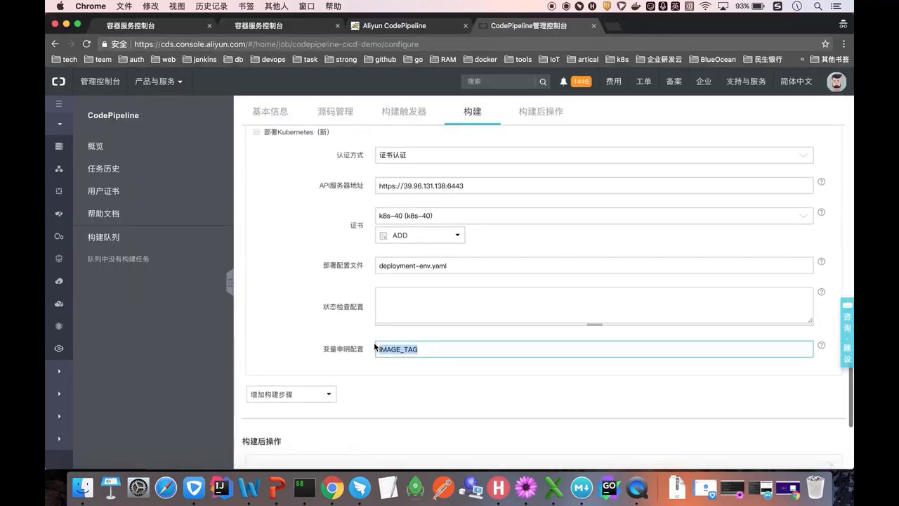
pyautogui.scroll(3, 373, 342)
pyautogui.scroll(-7, 374, 342)
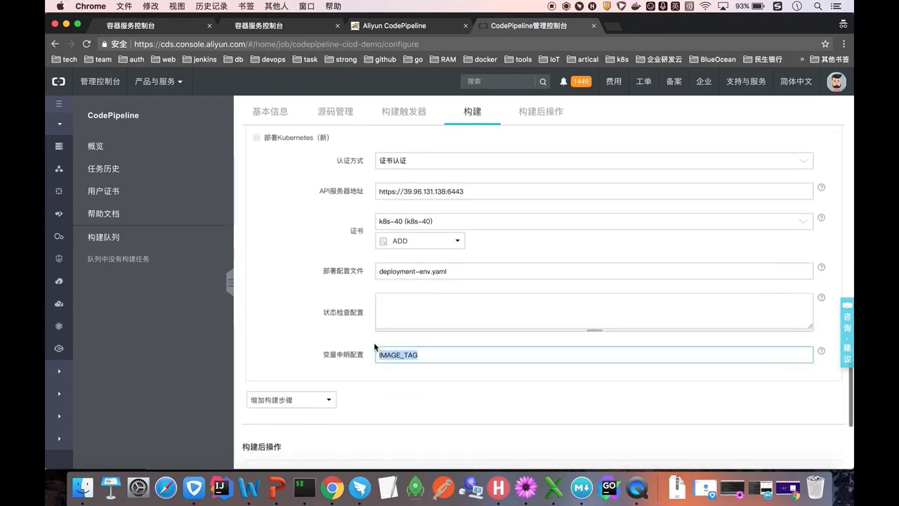
pyautogui.scroll(-1, 373, 342)
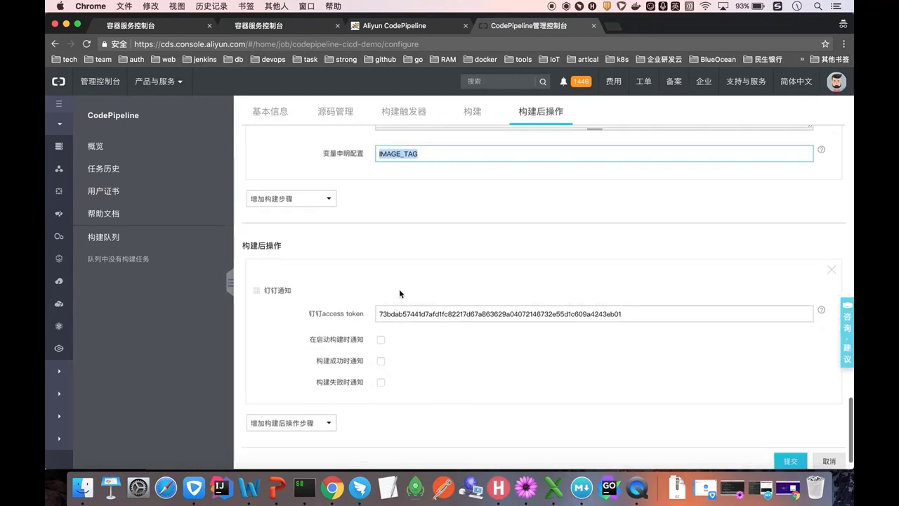
# - Enable DingTalk notifications for build start and success, then submit the configuration
pyautogui.click(396, 314)
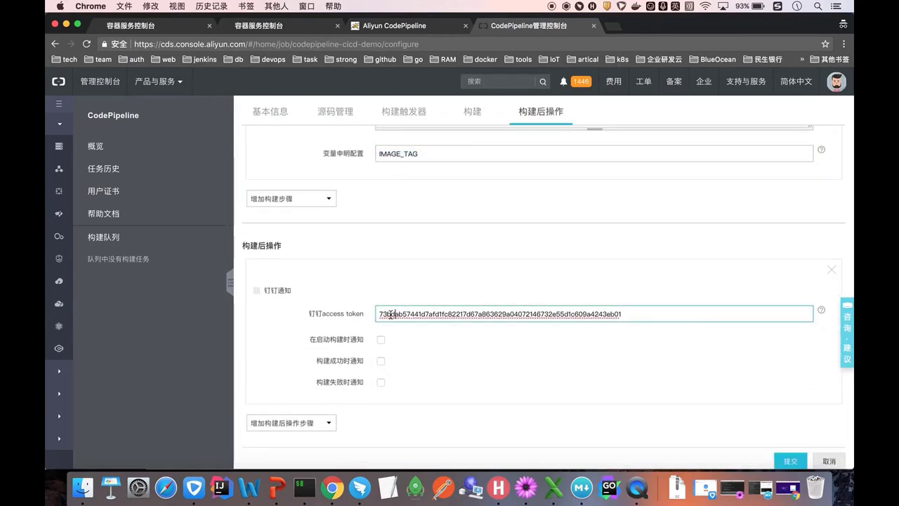
pyautogui.click(381, 341)
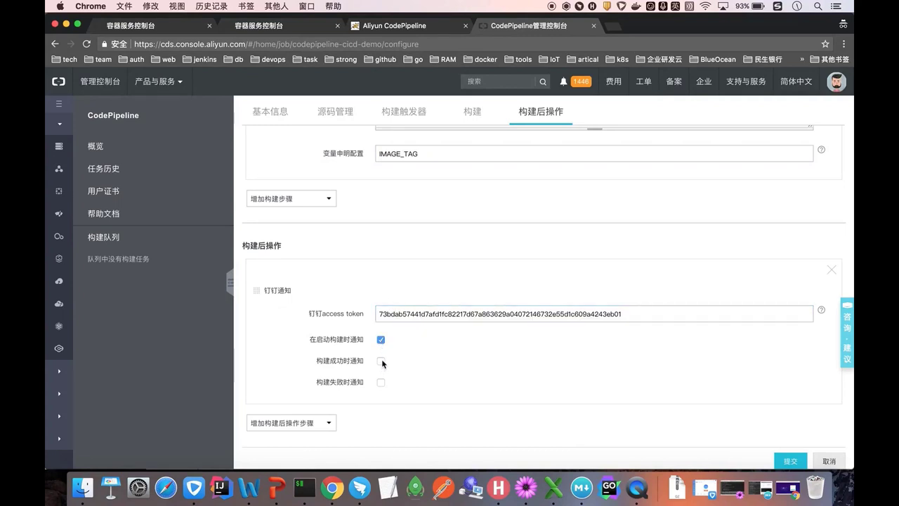
pyautogui.click(381, 361)
pyautogui.scroll(15, 453, 381)
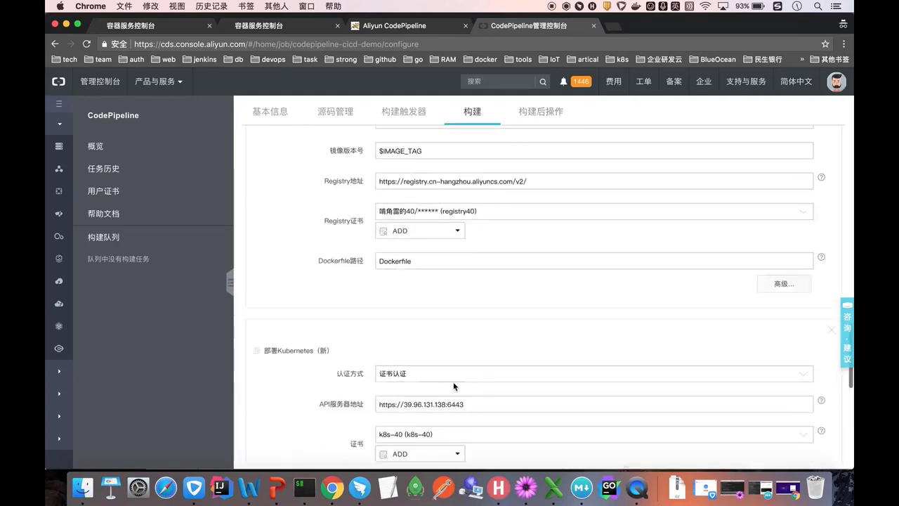
pyautogui.scroll(-5, 453, 381)
pyautogui.scroll(-10, 453, 381)
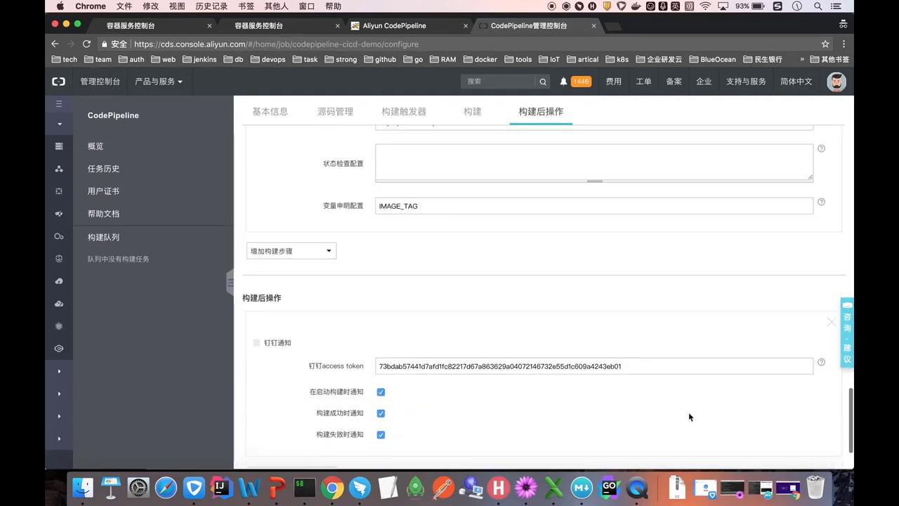
pyautogui.click(789, 437)
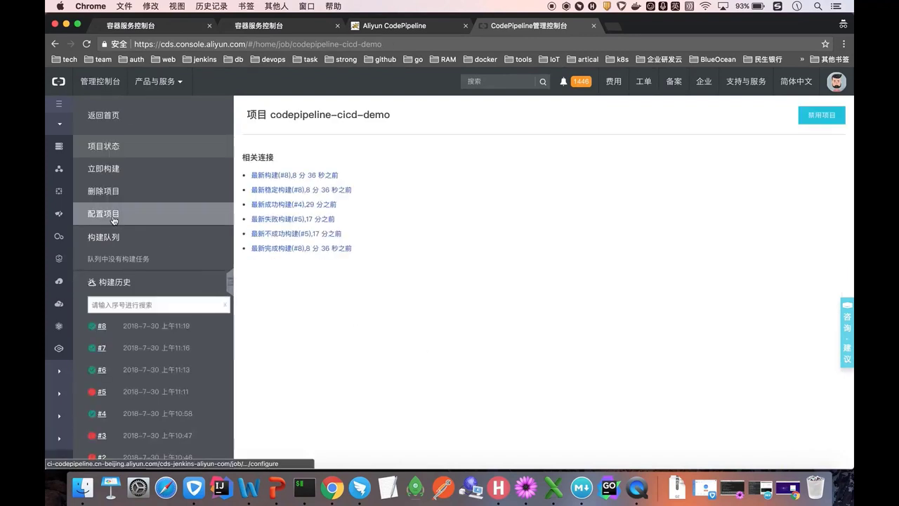
# - Reopen the project configuration and review the remote build trigger URL for the master branch
pyautogui.click(113, 220)
pyautogui.scroll(-10, 373, 309)
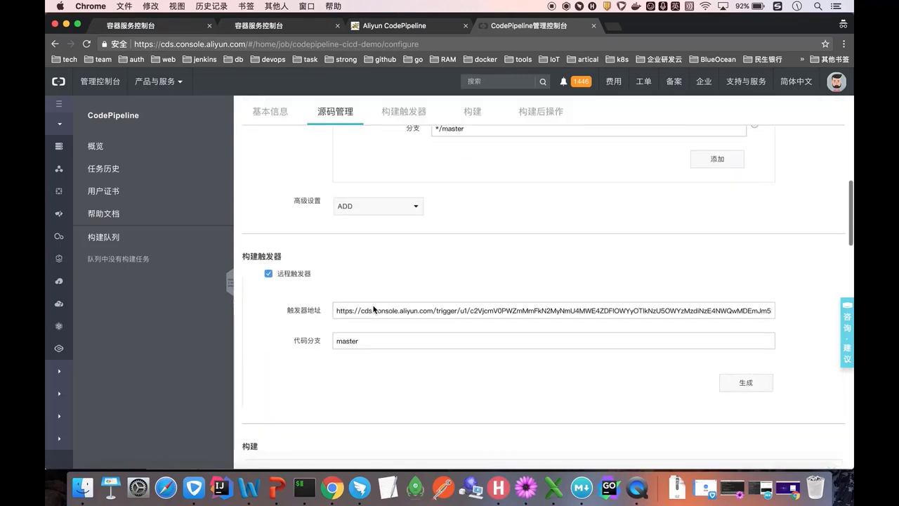
pyautogui.click(365, 310)
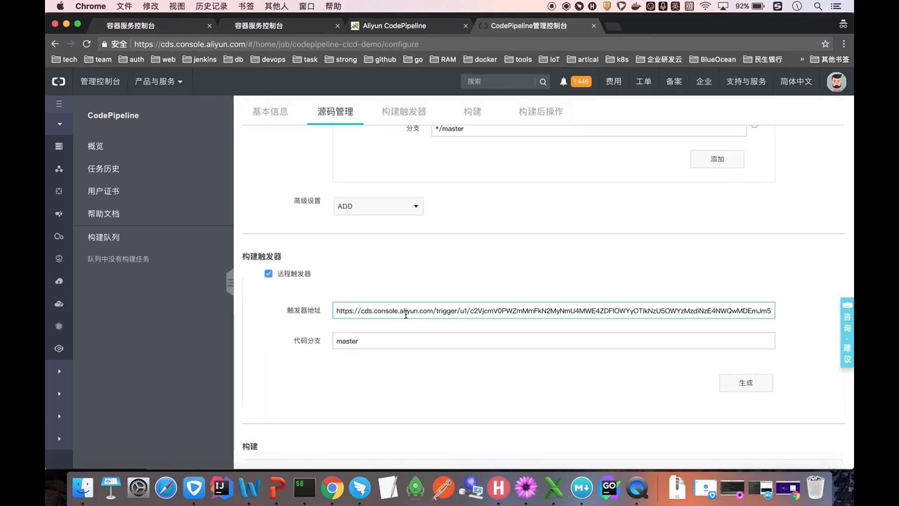
pyautogui.scroll(-3, 405, 314)
pyautogui.scroll(5, 503, 391)
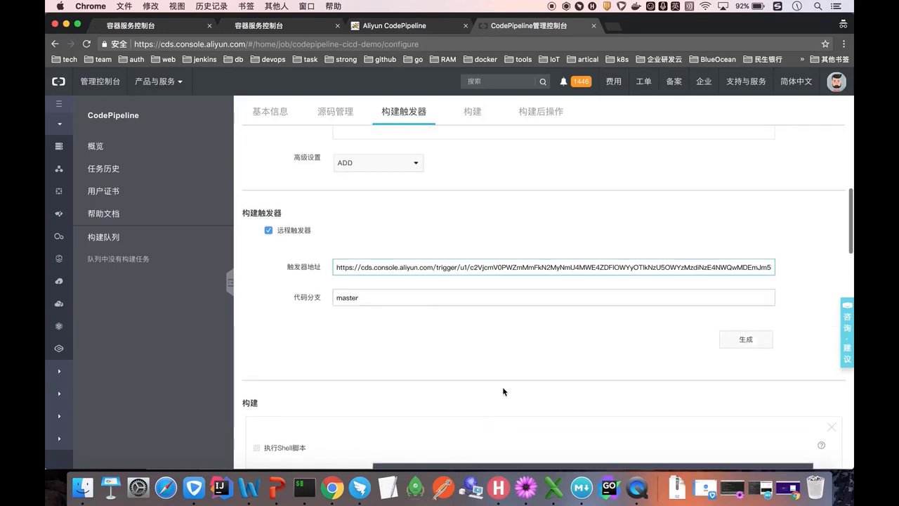
pyautogui.scroll(4, 560, 248)
pyautogui.moveTo(534, 227); pyautogui.dragTo(496, 227)
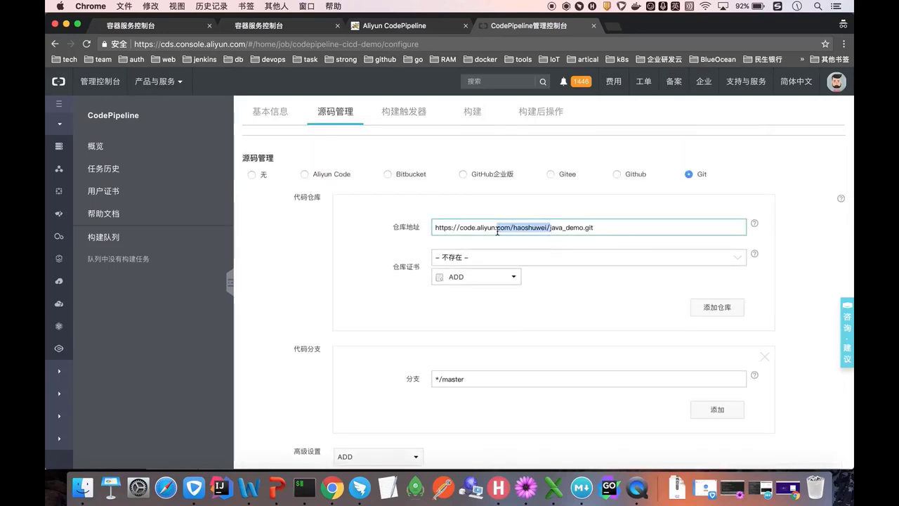
pyautogui.scroll(-10, 497, 230)
pyautogui.scroll(-10, 685, 374)
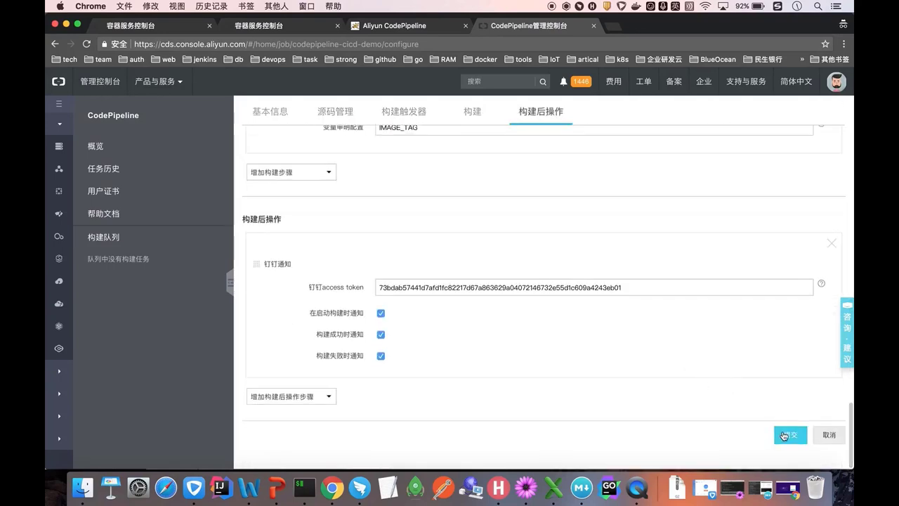
pyautogui.rightClick(336, 484)
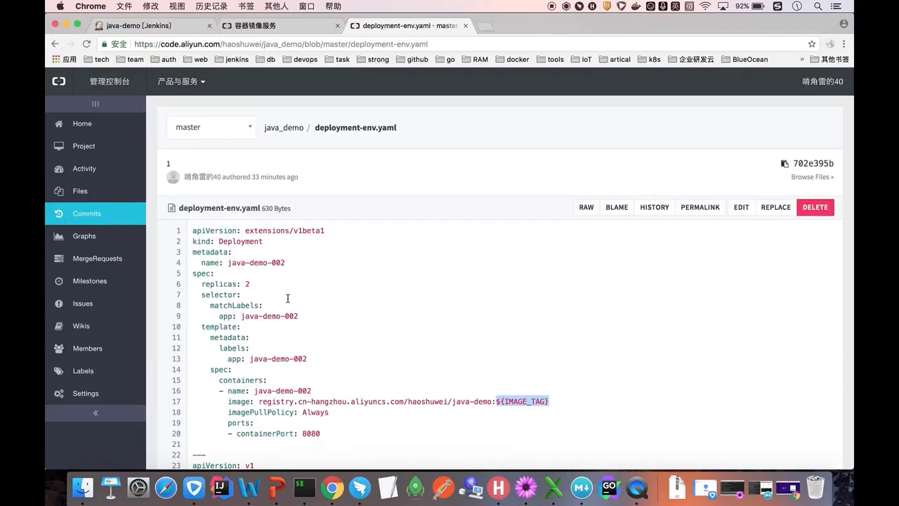
# - Check java_demo's WebHooks settings for the push-event hook to the CodePipeline trigger URL
pyautogui.click(255, 276)
pyautogui.click(288, 128)
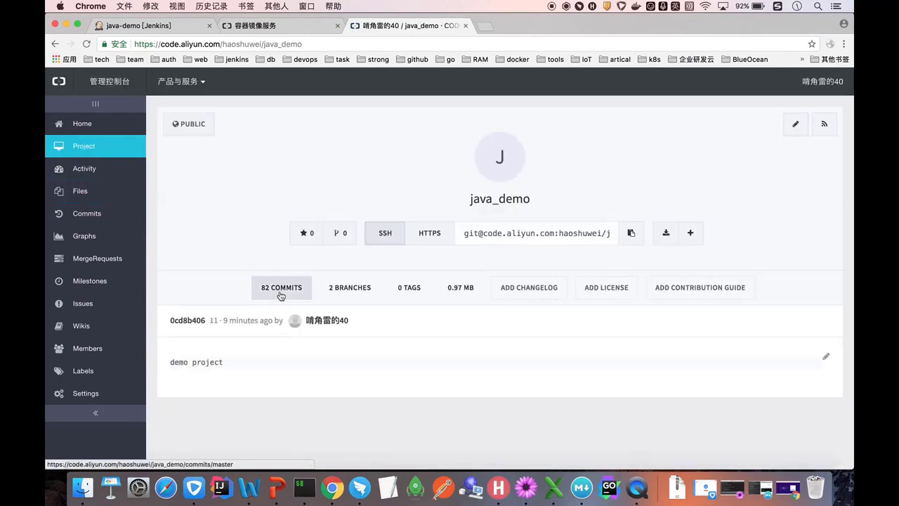
pyautogui.click(106, 392)
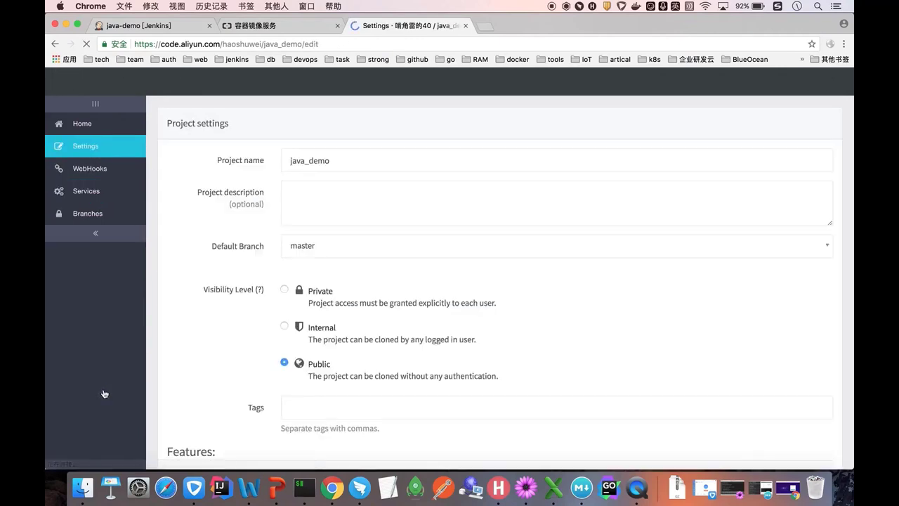
pyautogui.click(109, 168)
pyautogui.scroll(-3, 284, 383)
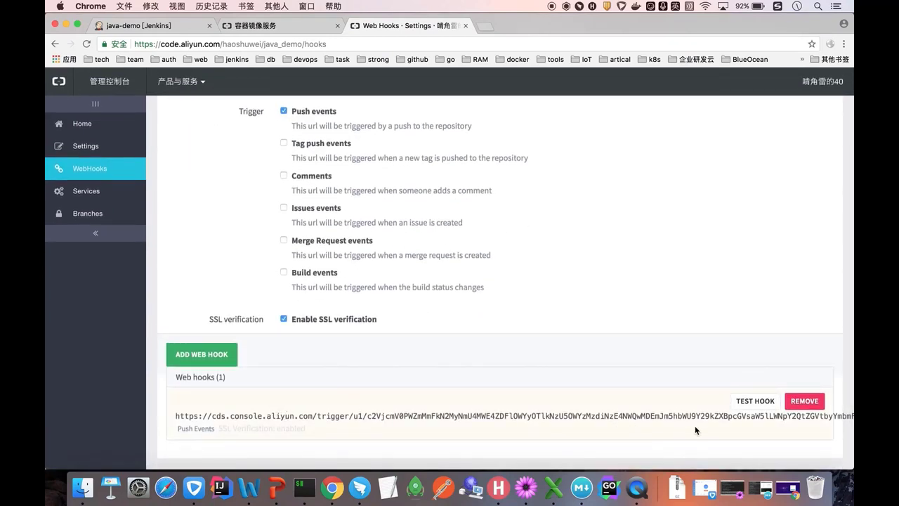
pyautogui.scroll(3, 377, 289)
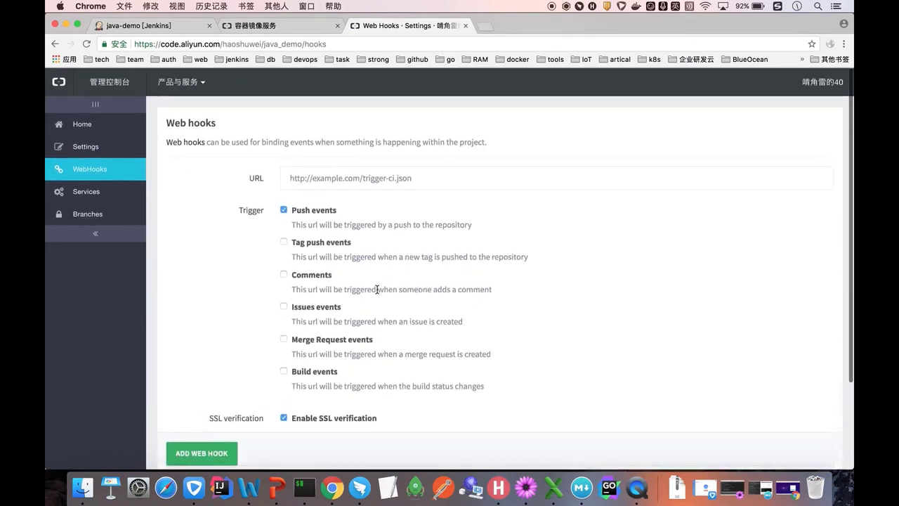
pyautogui.scroll(-1, 337, 217)
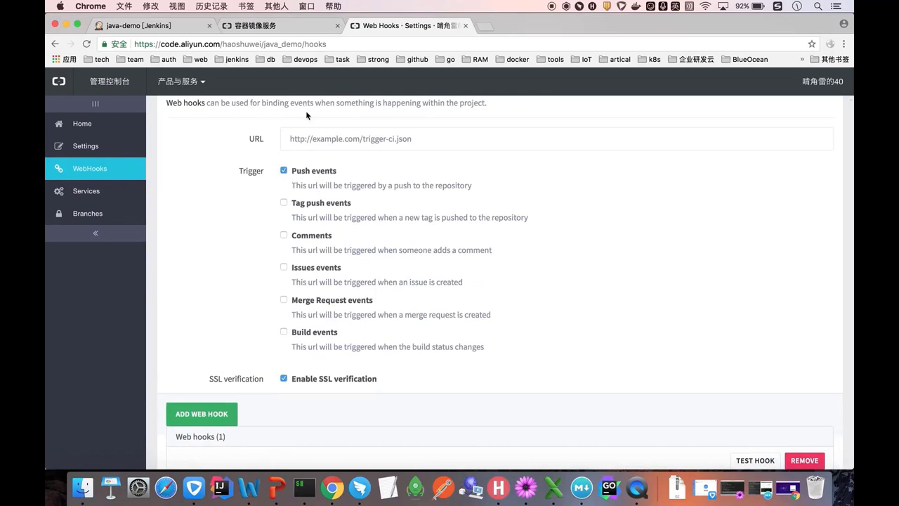
pyautogui.scroll(1, 337, 202)
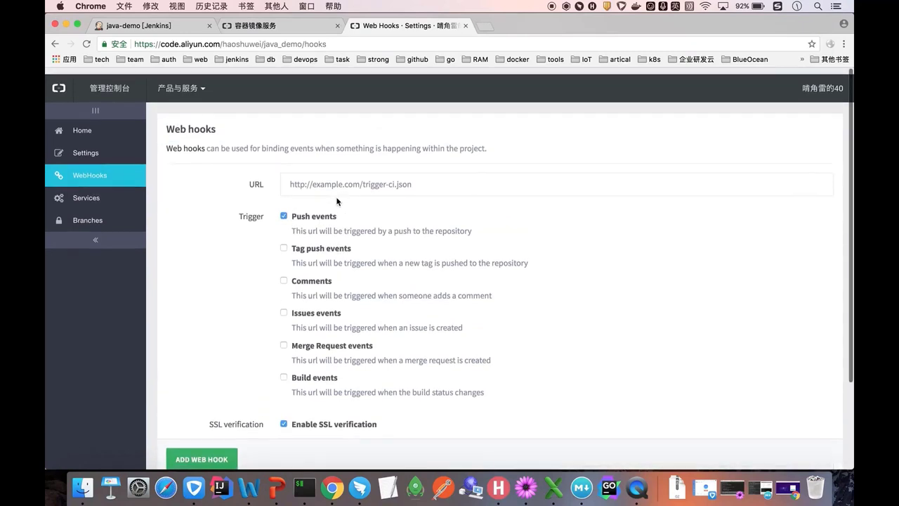
# - Browse java_demo's files at the latest master commit 0cd8b406 from the commit history
pyautogui.click(100, 131)
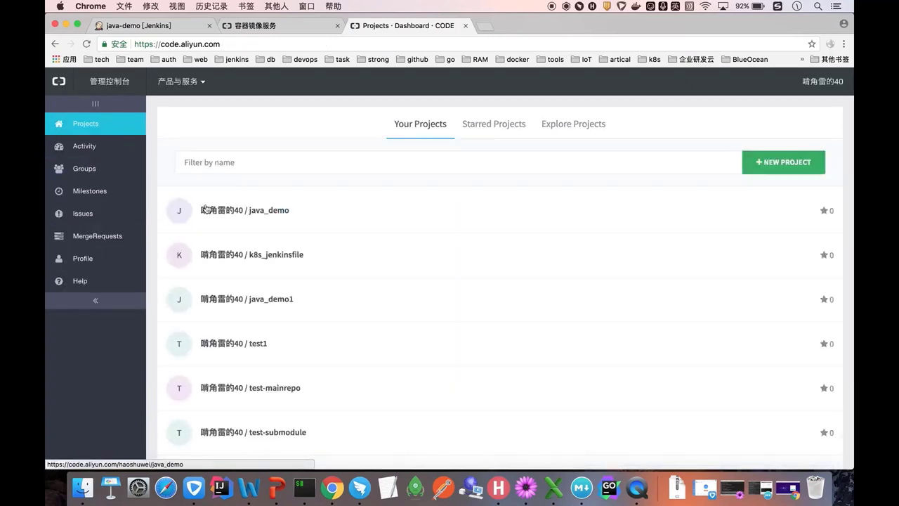
pyautogui.click(238, 211)
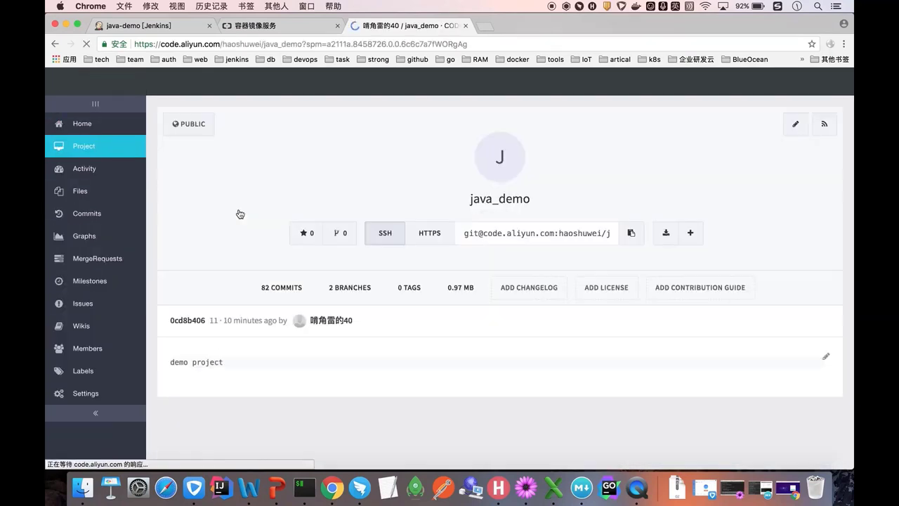
pyautogui.click(293, 295)
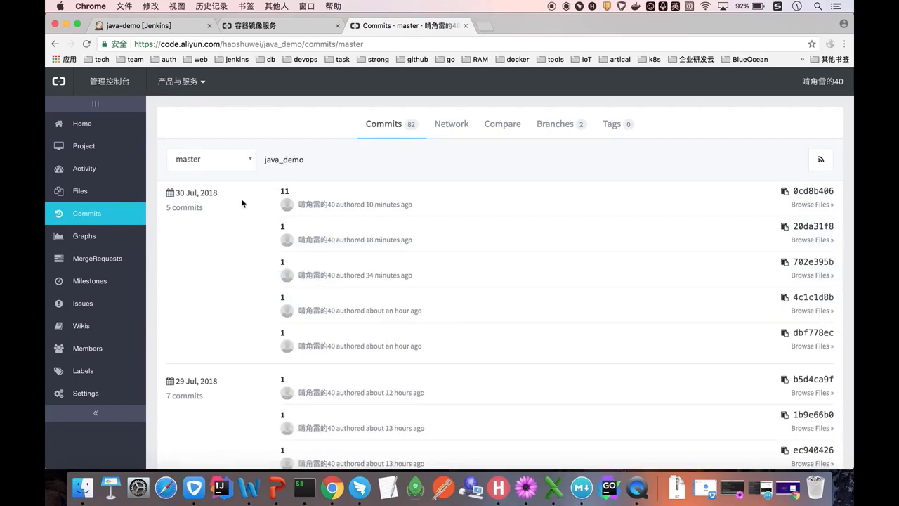
pyautogui.click(809, 204)
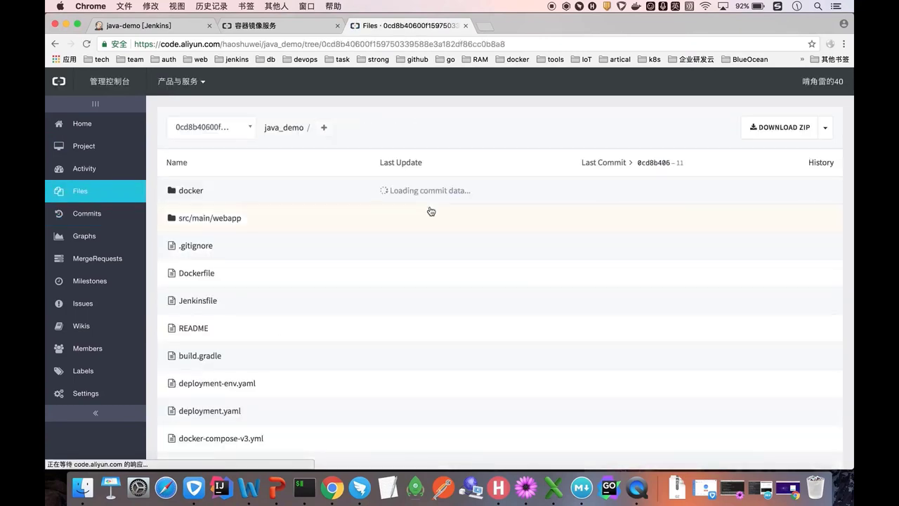
# - Open src/main/webapp/index.jsp on the master branch for editing
pyautogui.click(205, 219)
pyautogui.click(197, 249)
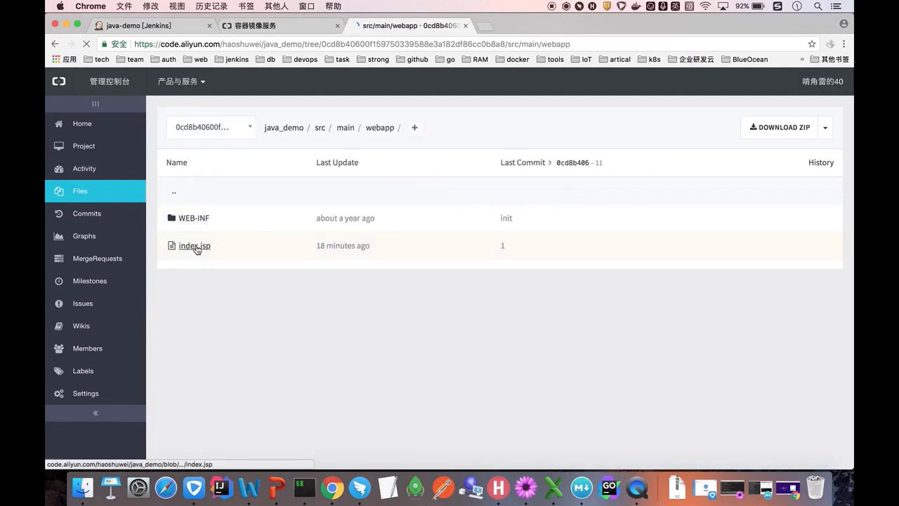
pyautogui.click(211, 127)
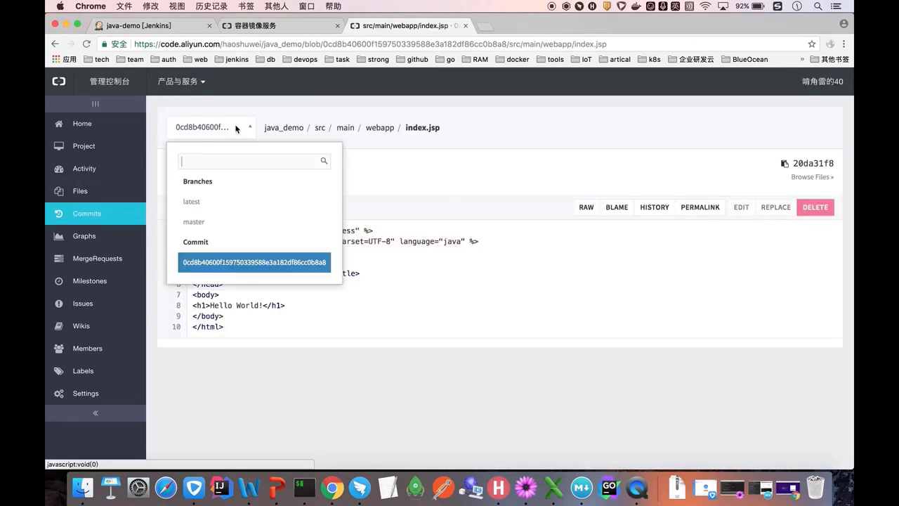
pyautogui.click(201, 225)
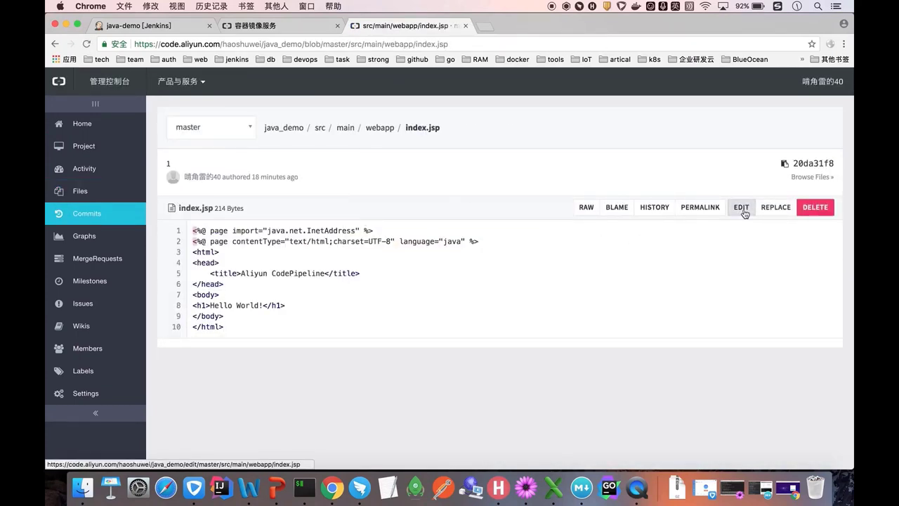
pyautogui.click(740, 208)
# - Replace 'World' in the heading so it reads 'Hello CodePipeline!'
pyautogui.moveTo(256, 250); pyautogui.dragTo(227, 250)
pyautogui.write('Code')
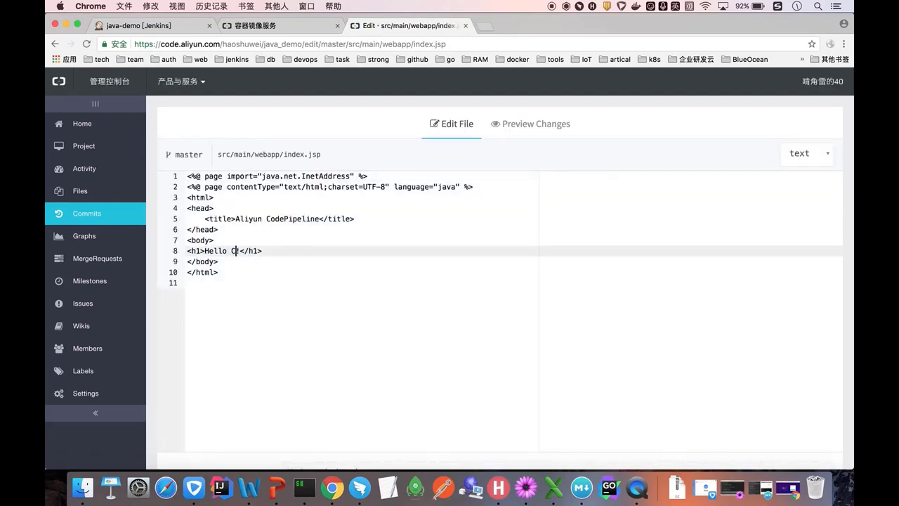
pyautogui.press('shift')
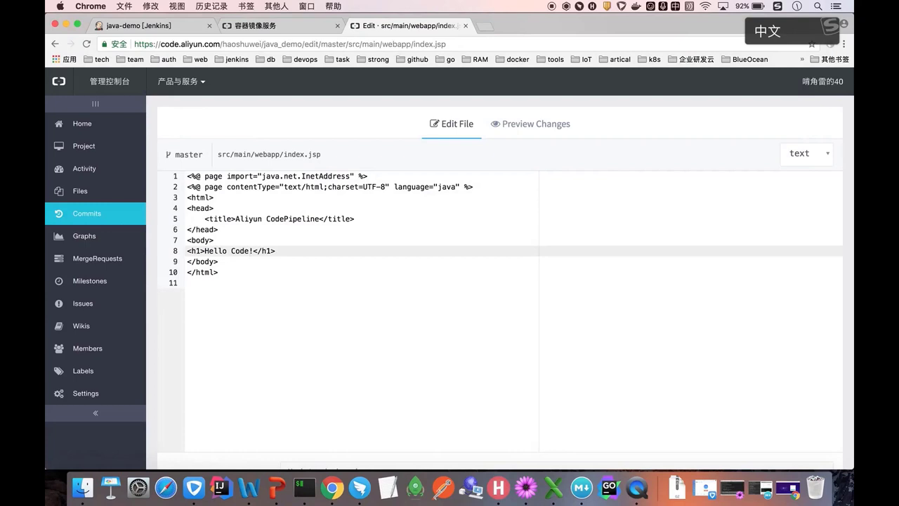
pyautogui.write('Pipeline')
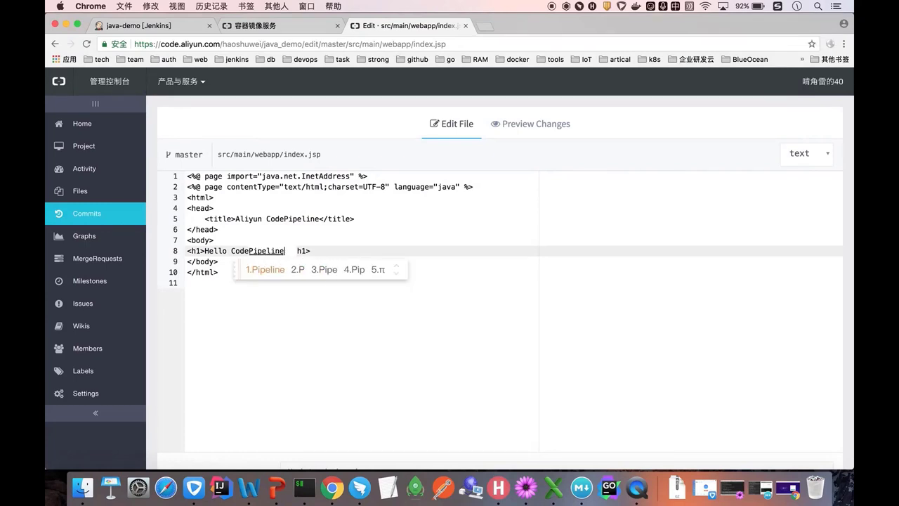
pyautogui.press('shift')
pyautogui.scroll(-5, 309, 292)
# - Commit the change to master with the message 'update index.jsp'
pyautogui.click(324, 339)
pyautogui.write('update ')
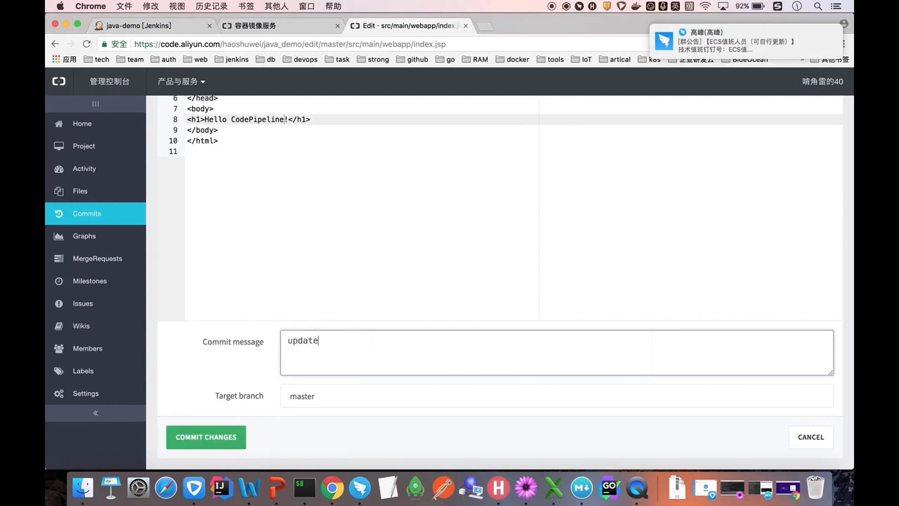
pyautogui.write('index')
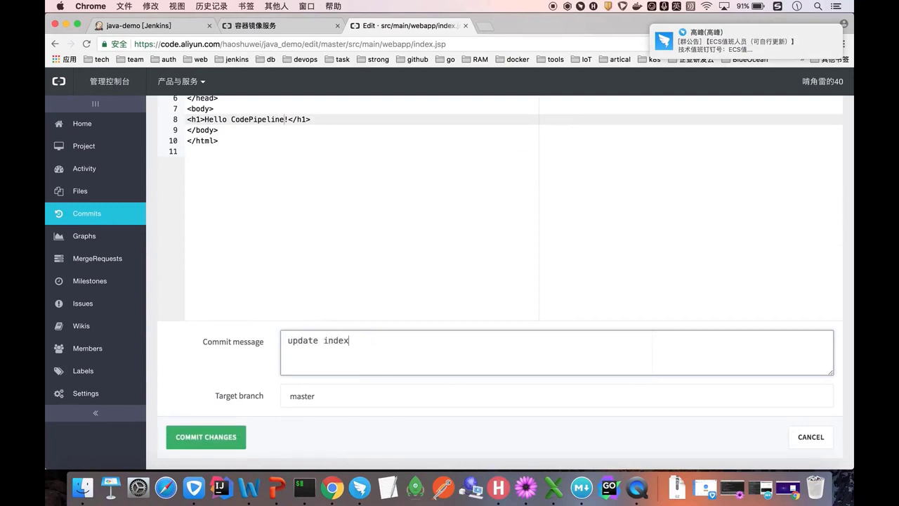
pyautogui.write('.k')
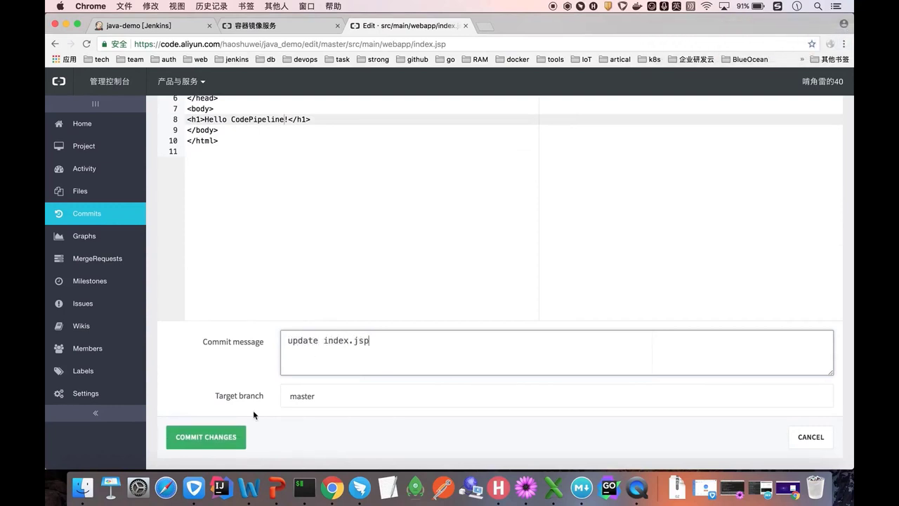
pyautogui.click(219, 438)
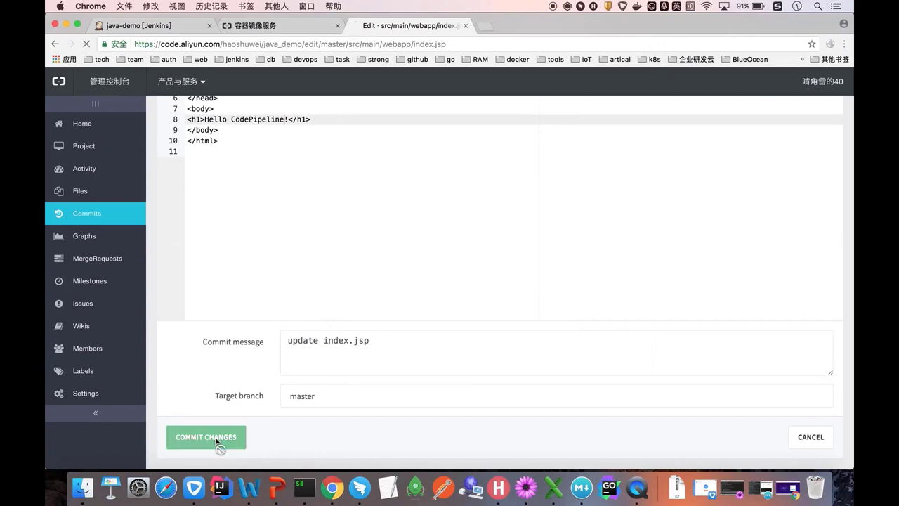
pyautogui.rightClick(330, 497)
# - Save the pipeline configuration, then follow build #9's console output as the image is pushed
pyautogui.click(362, 344)
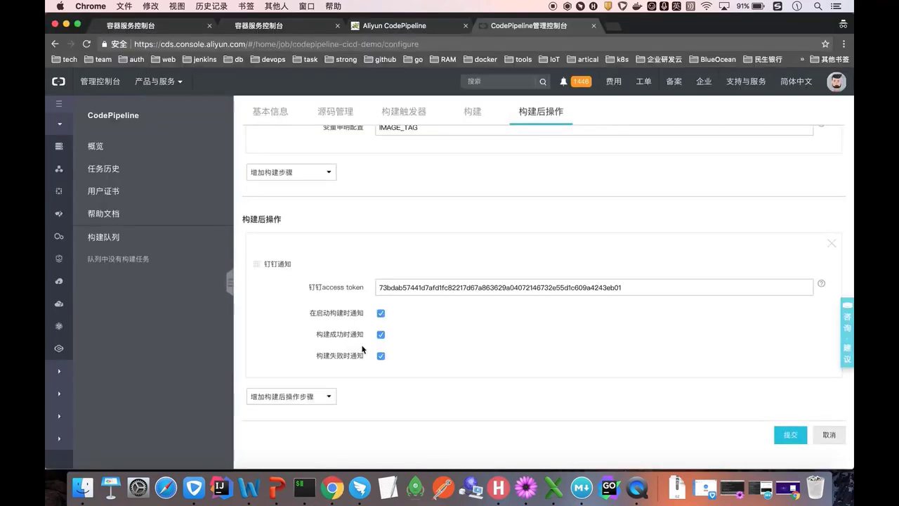
pyautogui.click(787, 437)
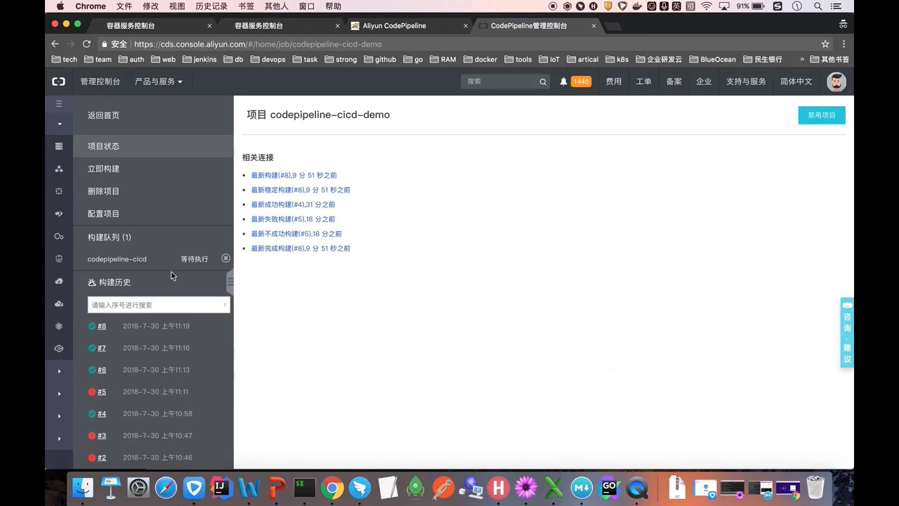
pyautogui.moveTo(127, 260)
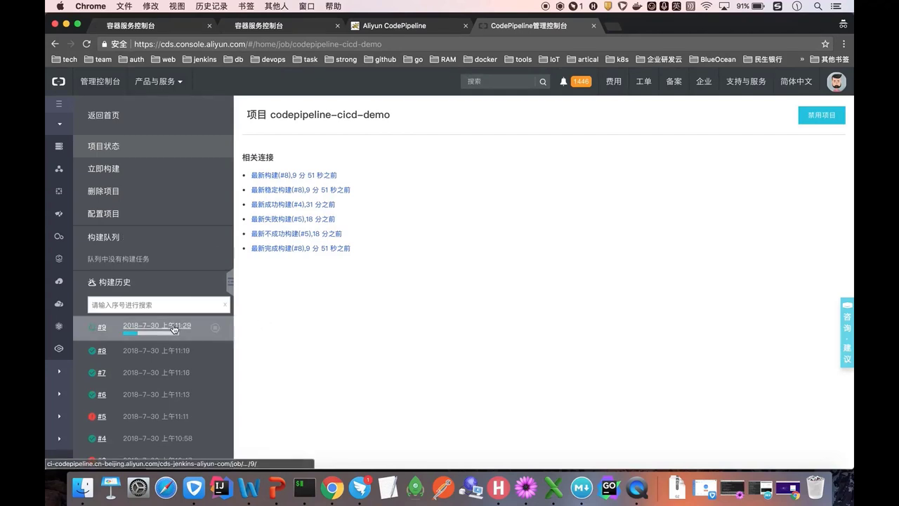
pyautogui.click(174, 329)
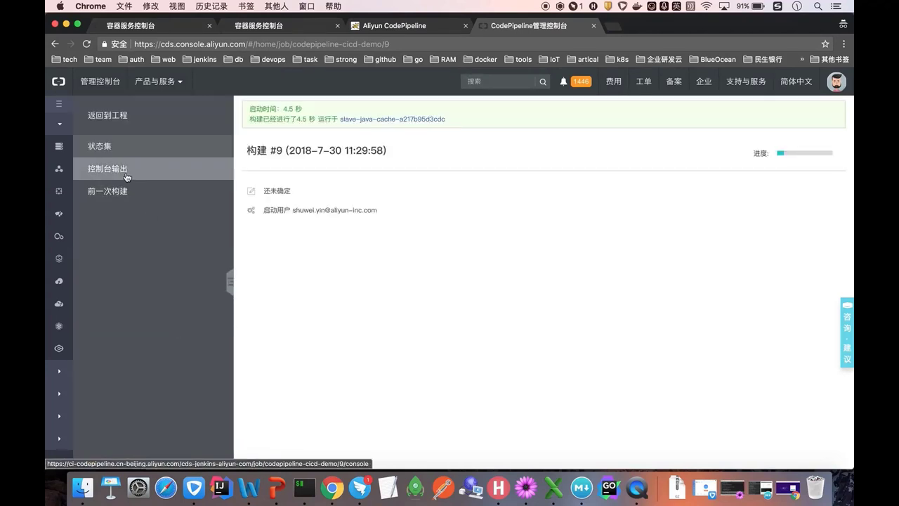
pyautogui.click(128, 176)
pyautogui.scroll(-5, 330, 245)
pyautogui.scroll(-10, 330, 245)
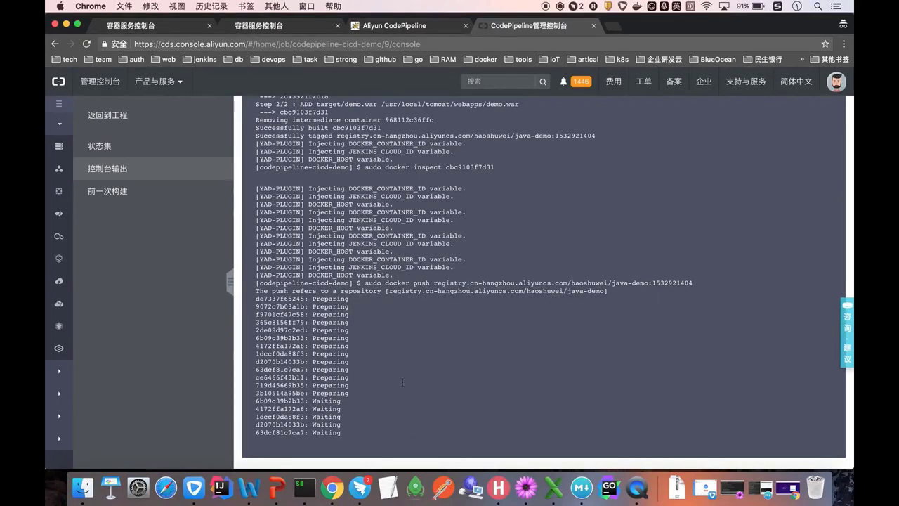
# - Reload the java-demo image versions in the container registry to look for the new tag
pyautogui.rightClick(340, 489)
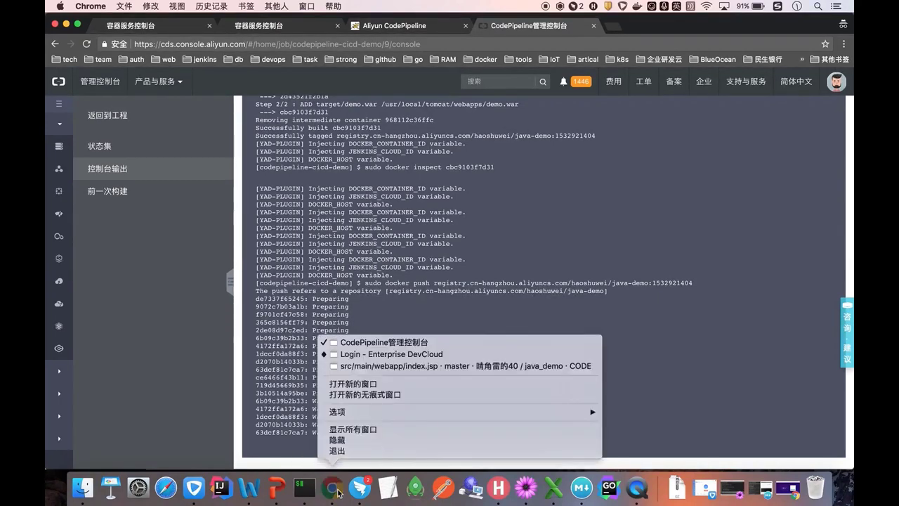
pyautogui.click(370, 367)
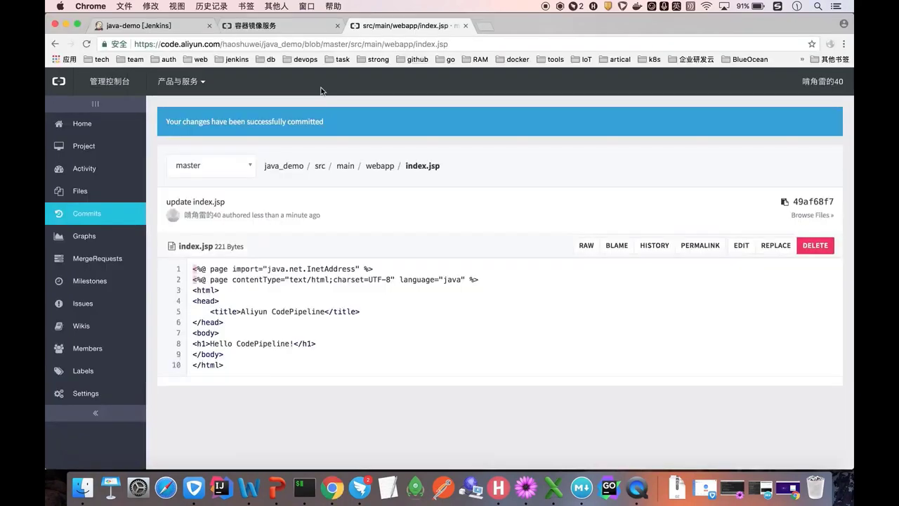
pyautogui.click(285, 28)
pyautogui.click(823, 151)
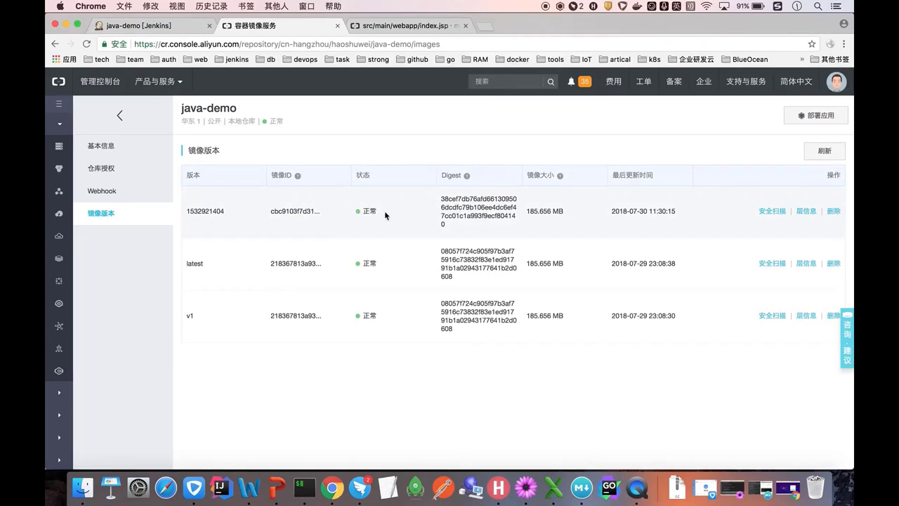
# - Refresh build #9's console output until it shows Finished: SUCCESS
pyautogui.rightClick(334, 492)
pyautogui.click(357, 353)
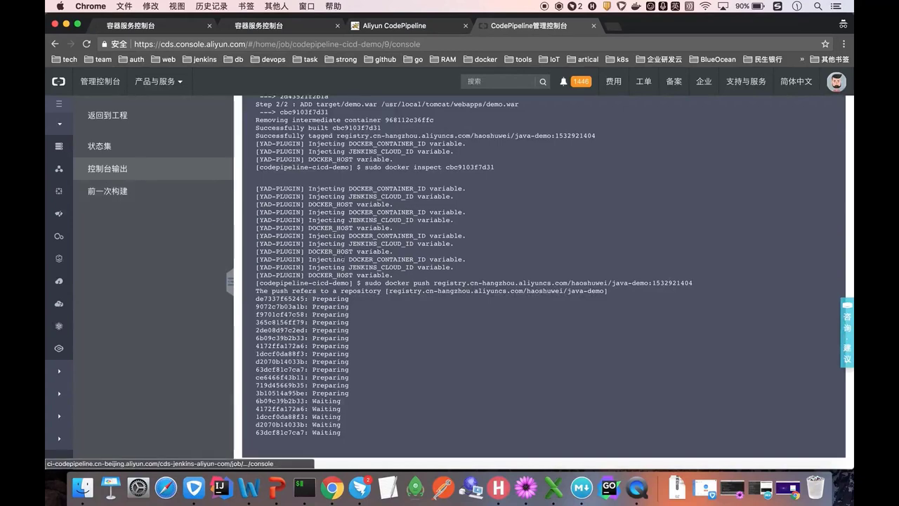
pyautogui.click(161, 175)
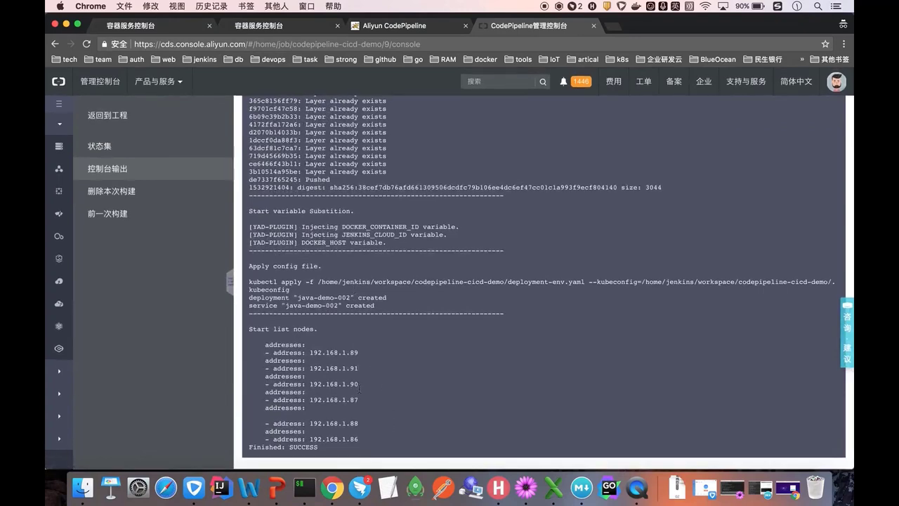
pyautogui.click(259, 27)
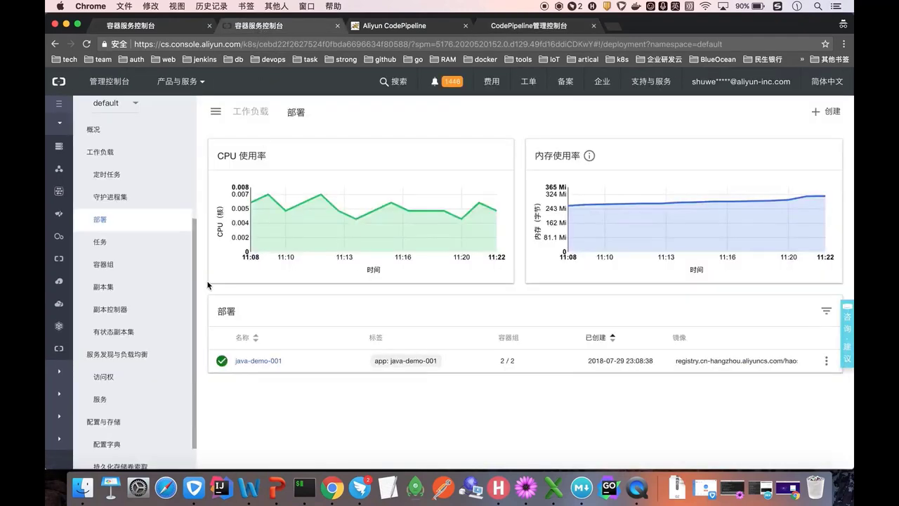
# - Open java-demo-002's external endpoint at /demo to see 'Hello CodePipeline!'
pyautogui.scroll(-1, 141, 362)
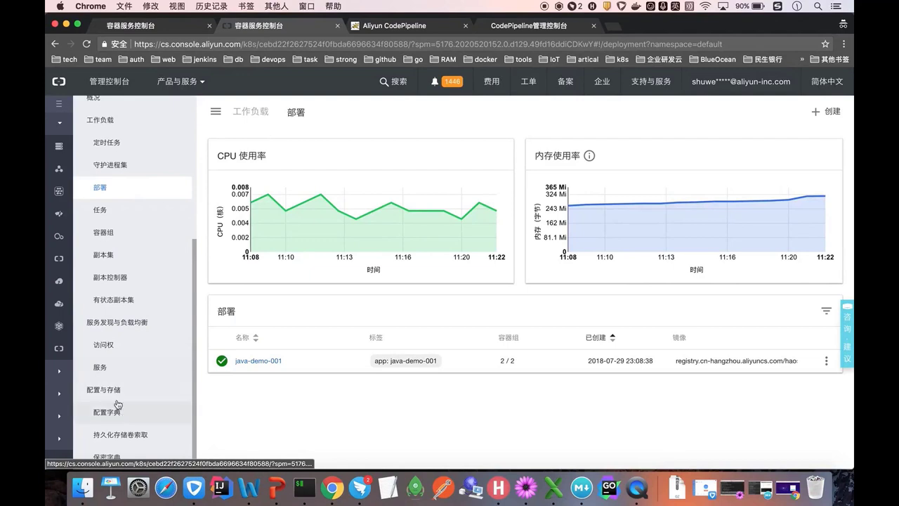
pyautogui.click(111, 370)
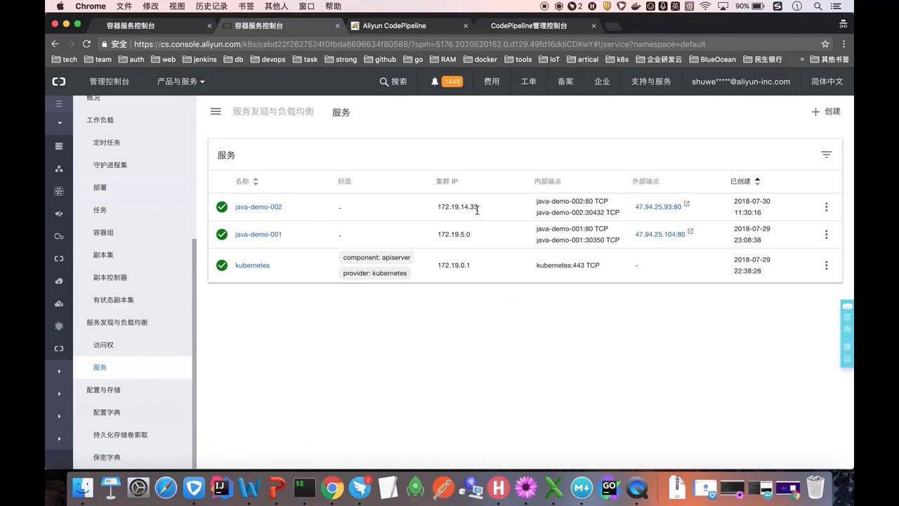
pyautogui.click(665, 211)
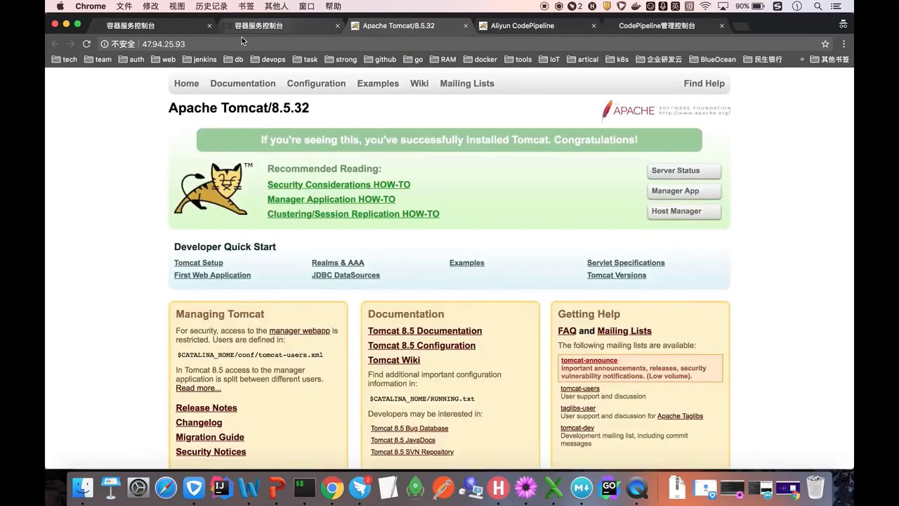
pyautogui.click(204, 43)
pyautogui.write('/demo')
pyautogui.press('Return')
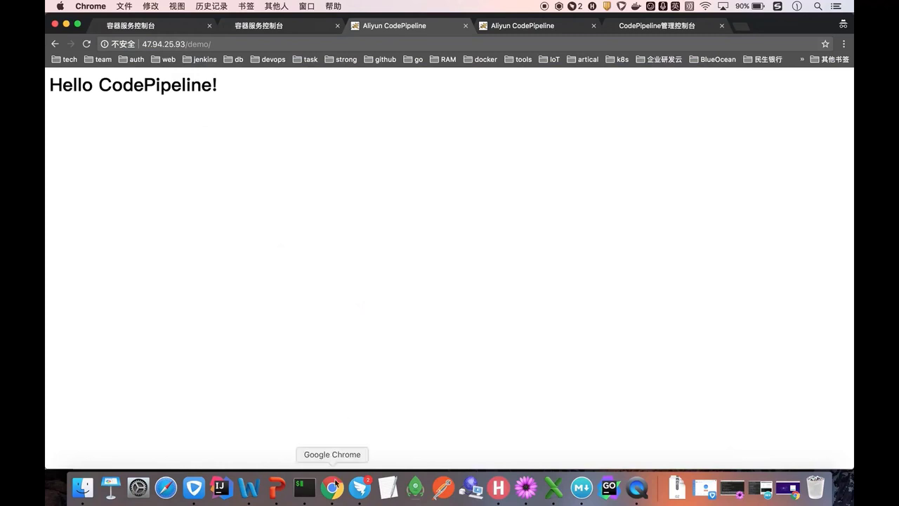
# - Go back to the CodePipeline project list and open the help documentation
pyautogui.click(646, 25)
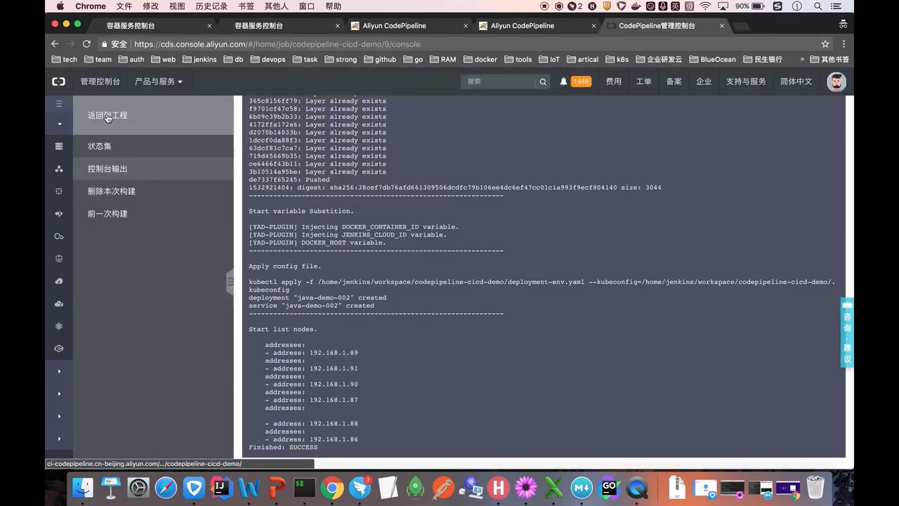
pyautogui.click(107, 117)
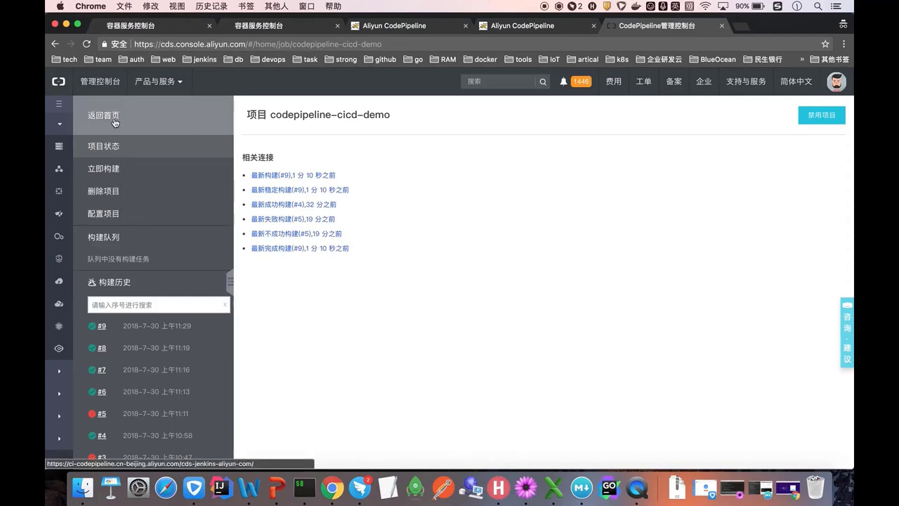
pyautogui.click(114, 123)
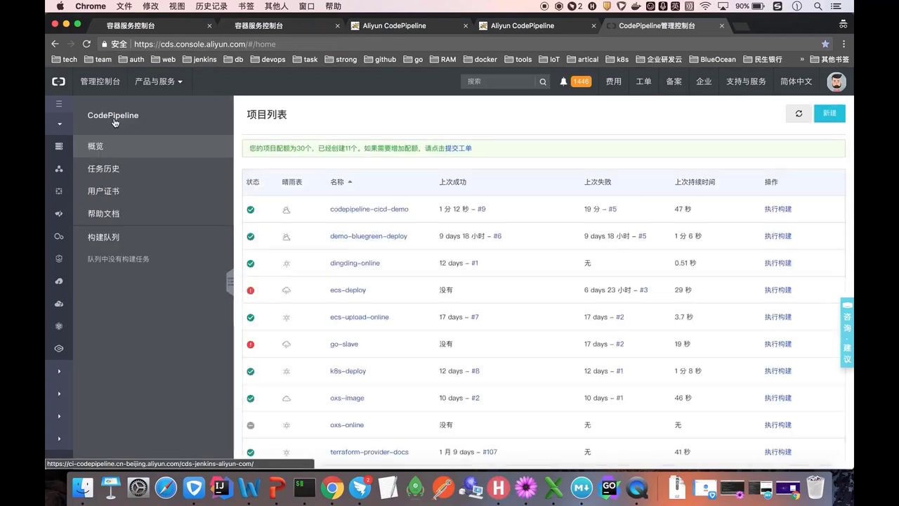
pyautogui.click(110, 219)
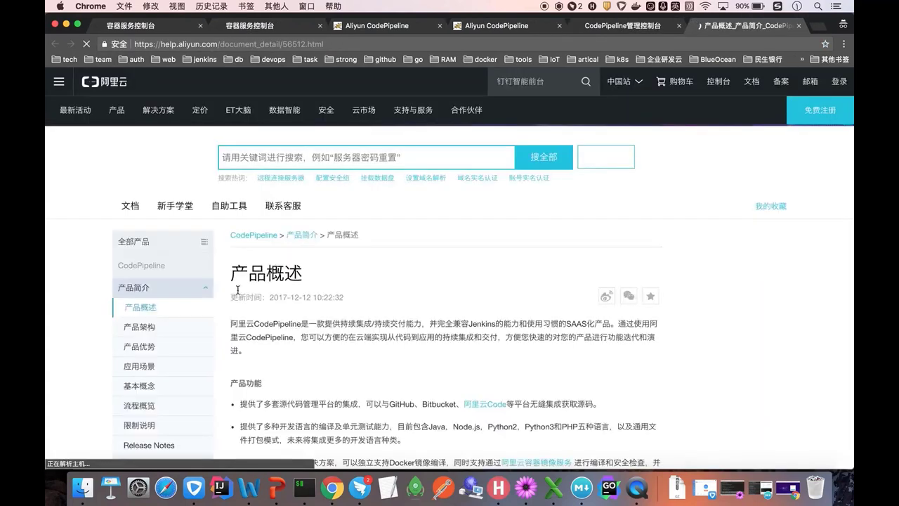
# - Expand 用户指南 in the CodePipeline help sidebar and browse its topics, returning to the page top
pyautogui.scroll(-3, 184, 347)
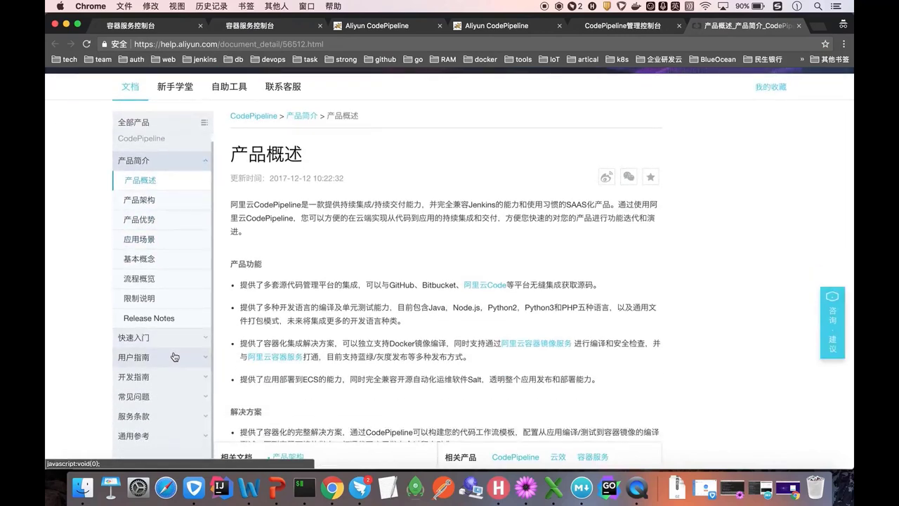
pyautogui.click(174, 357)
pyautogui.scroll(-3, 175, 357)
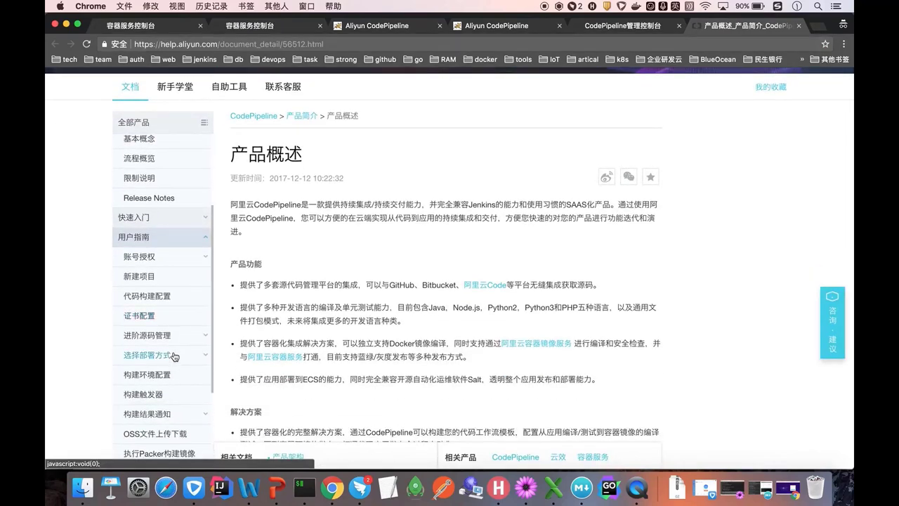
pyautogui.scroll(-4, 175, 410)
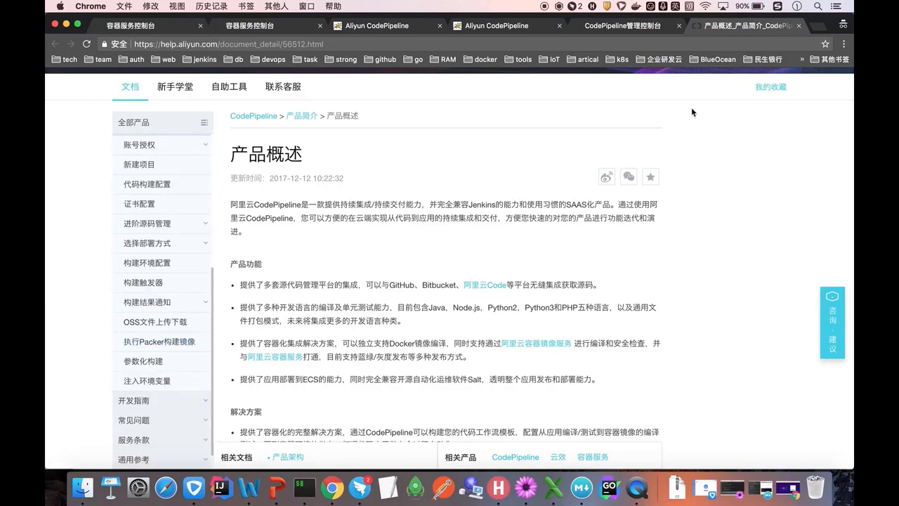
pyautogui.scroll(4, 691, 187)
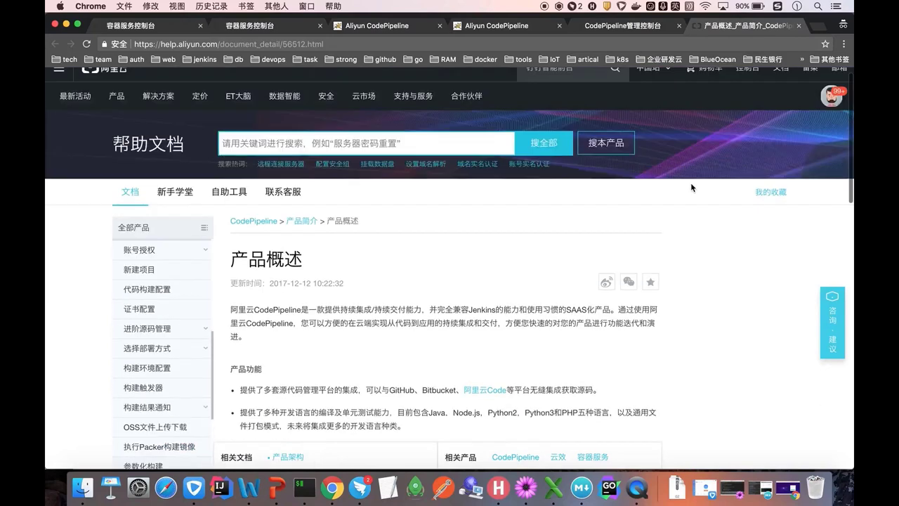